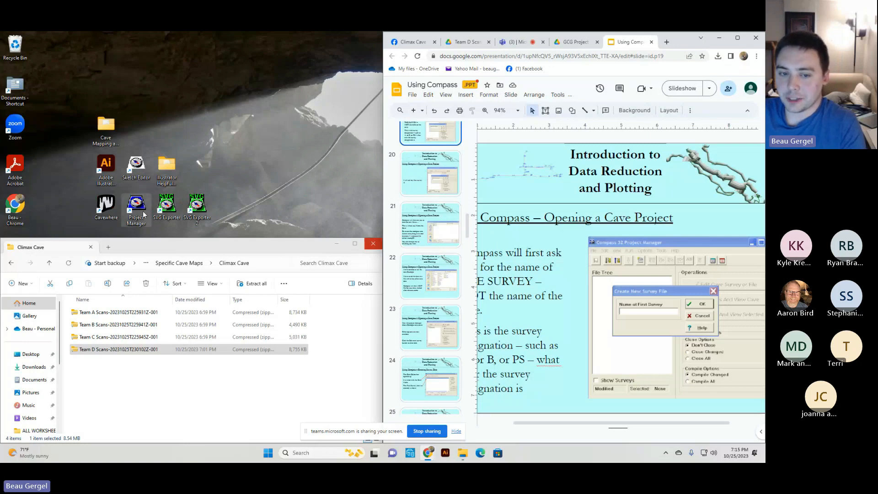
Move the Project Manager shortcut to an empty area of the desktop, apart from the other icons.
left_click_drag(143, 214, 254, 150)
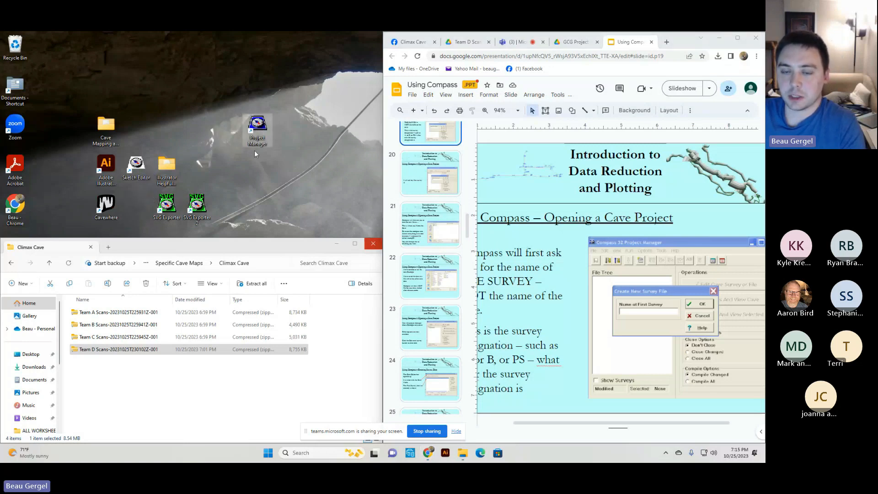
left_click_drag(240, 95, 290, 179)
left_click(282, 161)
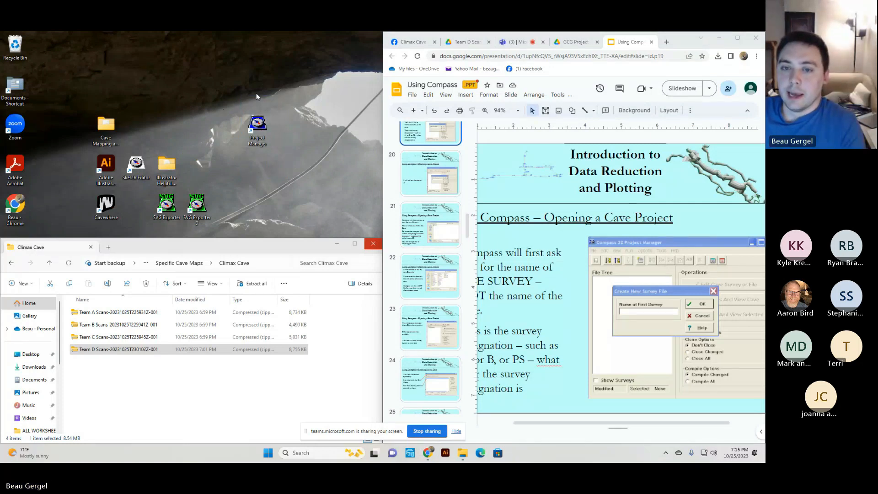
Launch Compass Project Manager and snap its window to the half of the screen beside the slides.
double_click(260, 127)
left_click_drag(316, 146, 268, 132)
left_click(230, 139)
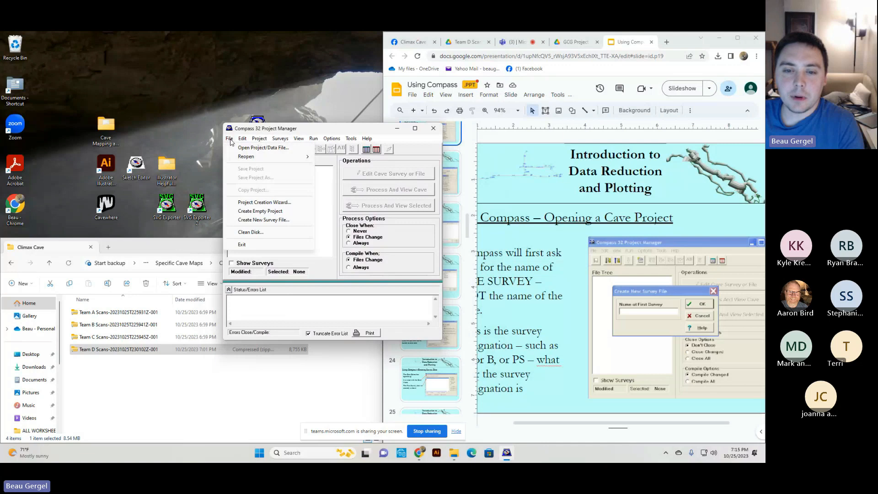
left_click(230, 139)
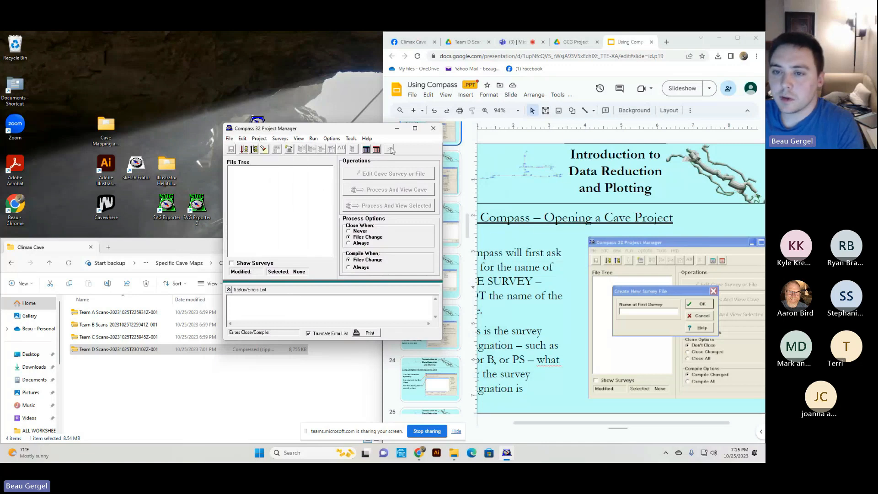
left_click_drag(371, 133, 1, 197)
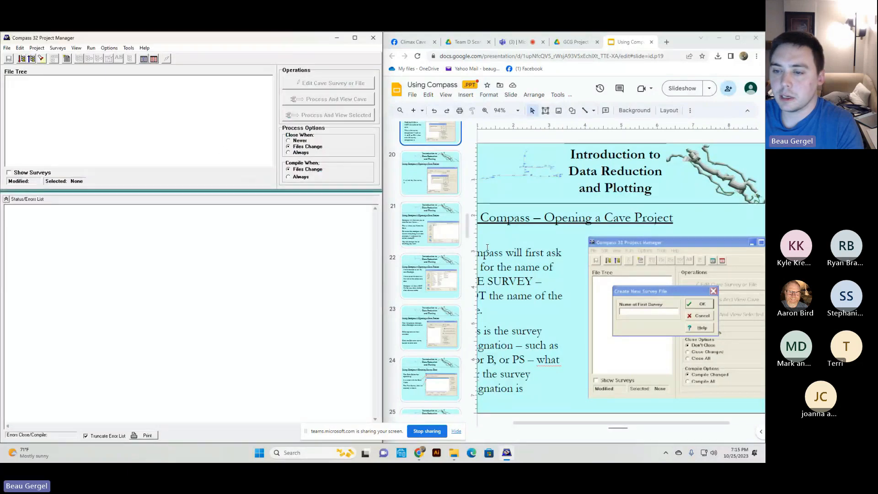
In the Using Compass presentation, go back to slide 18 and read how to start a new cave project.
scroll(438, 219, "up", 2)
key("Up")
key("Up")
key("Up")
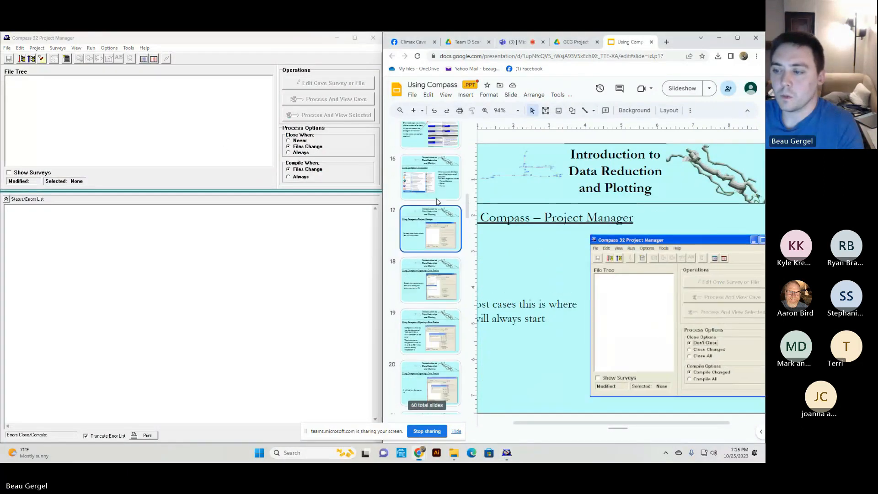
scroll(438, 202, "up", 4)
scroll(438, 206, "down", 3)
left_click(439, 225)
left_click(436, 278)
scroll(435, 278, "down", 1)
left_click(436, 274)
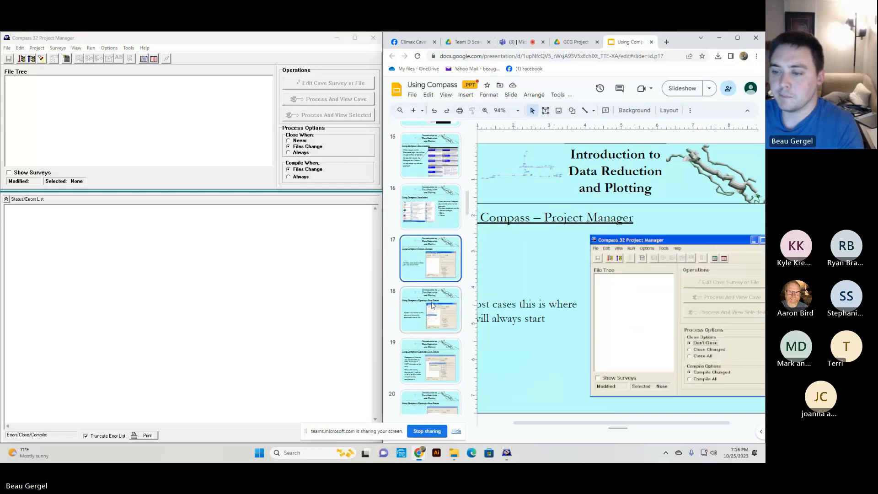
left_click(433, 304)
left_click_drag(636, 423, 592, 427)
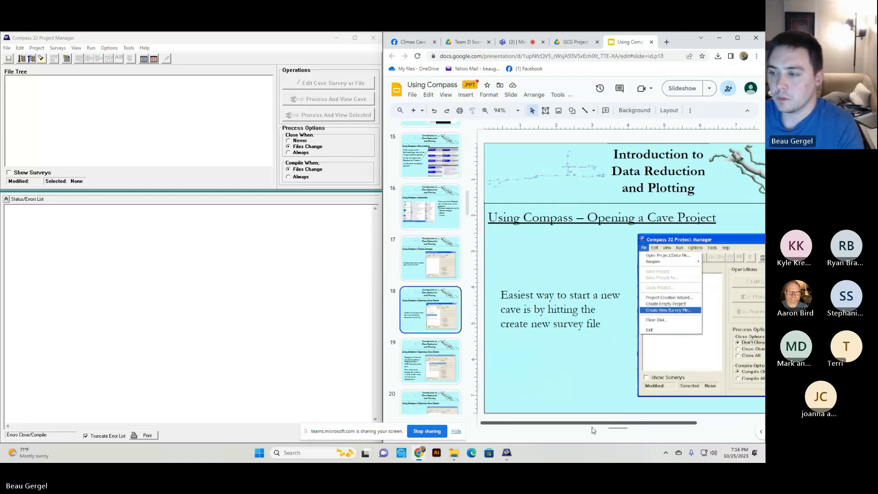
Create a new survey file in Compass Project Manager with "a" as the name of the first survey.
left_click(8, 48)
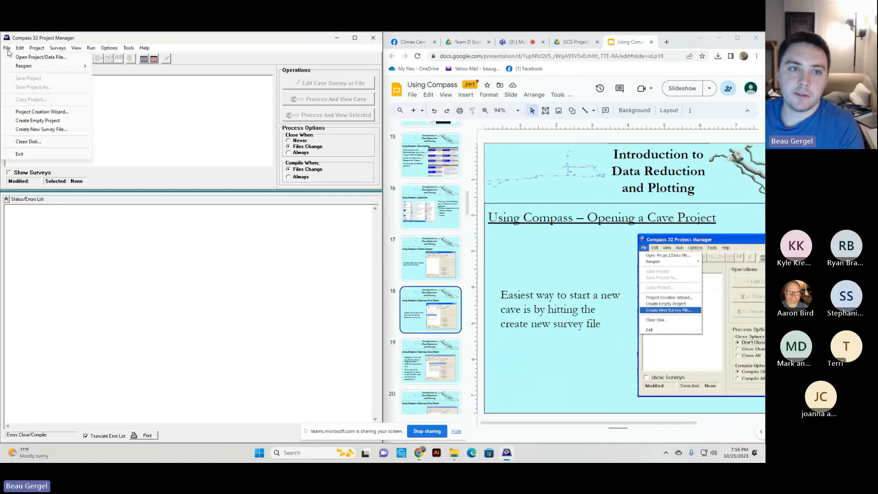
left_click(47, 131)
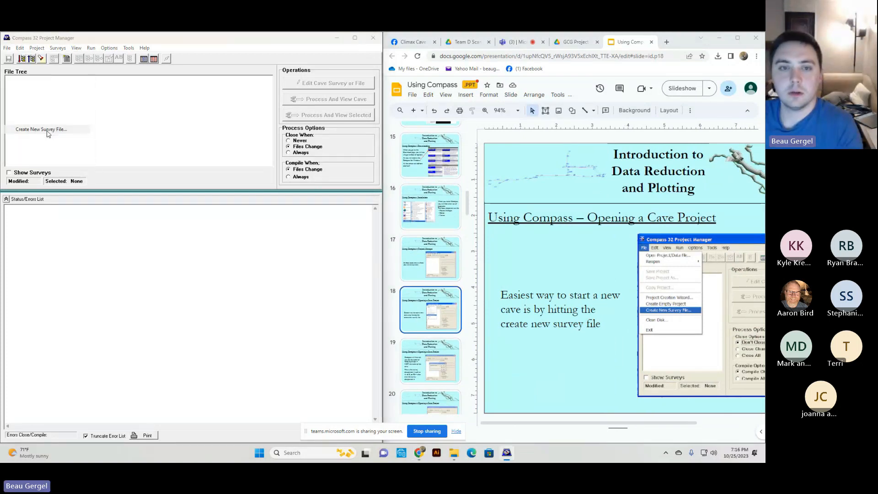
left_click_drag(365, 227, 262, 225)
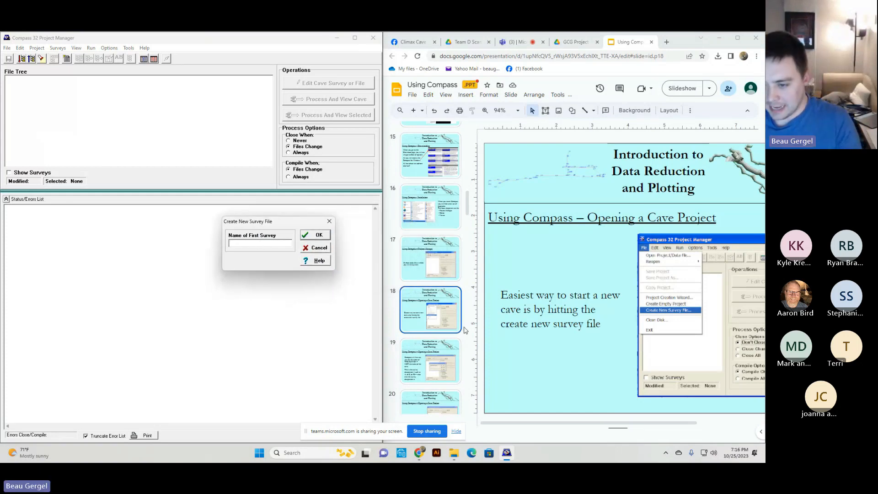
left_click(433, 350)
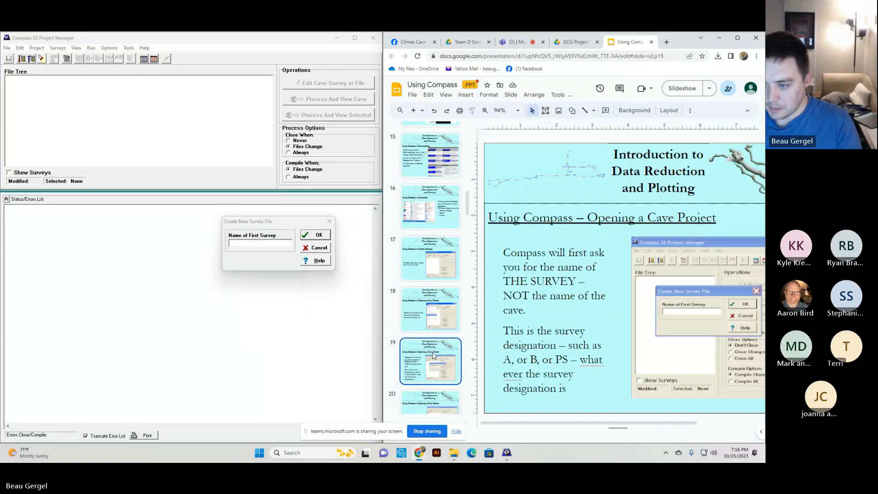
left_click(255, 241)
left_click_drag(253, 222, 208, 193)
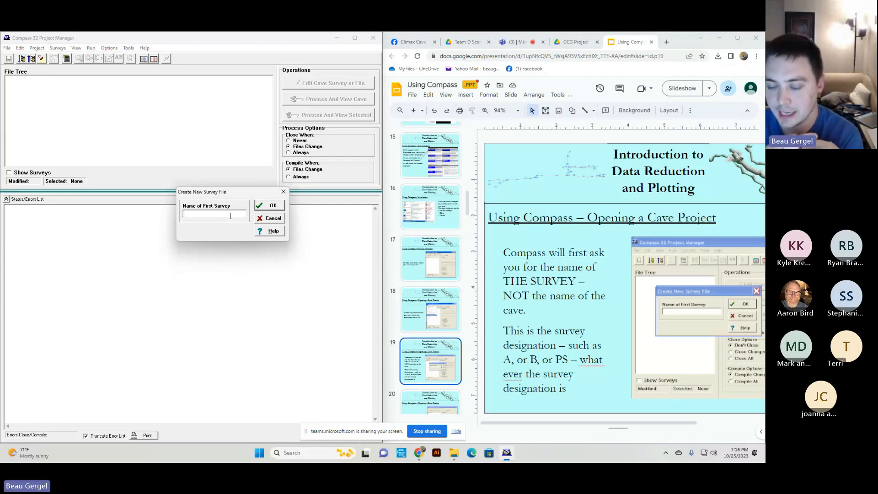
type("a")
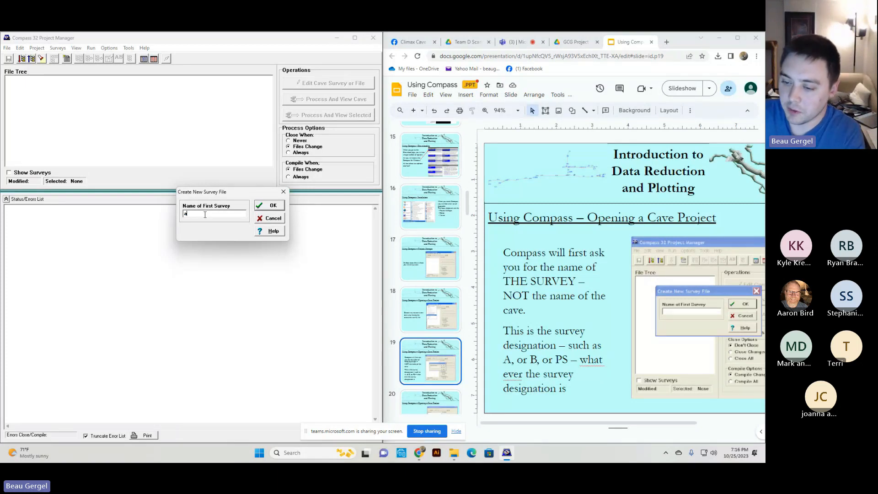
left_click_drag(205, 214, 180, 216)
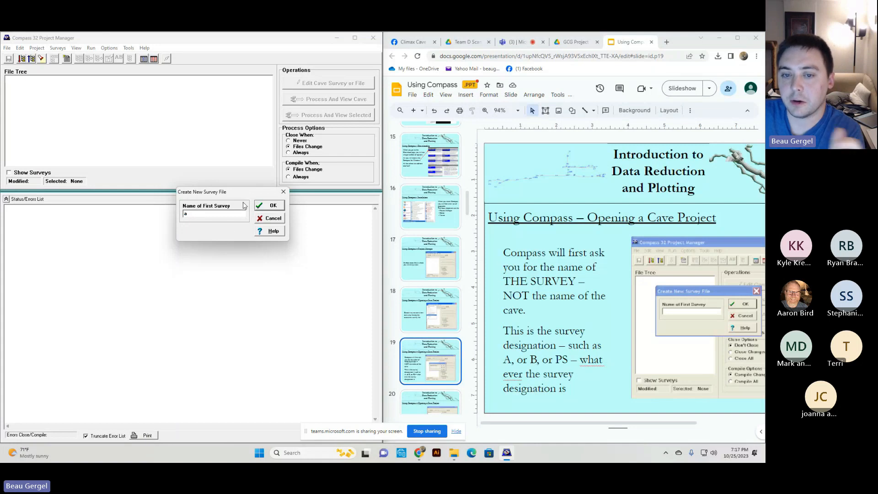
left_click(269, 205)
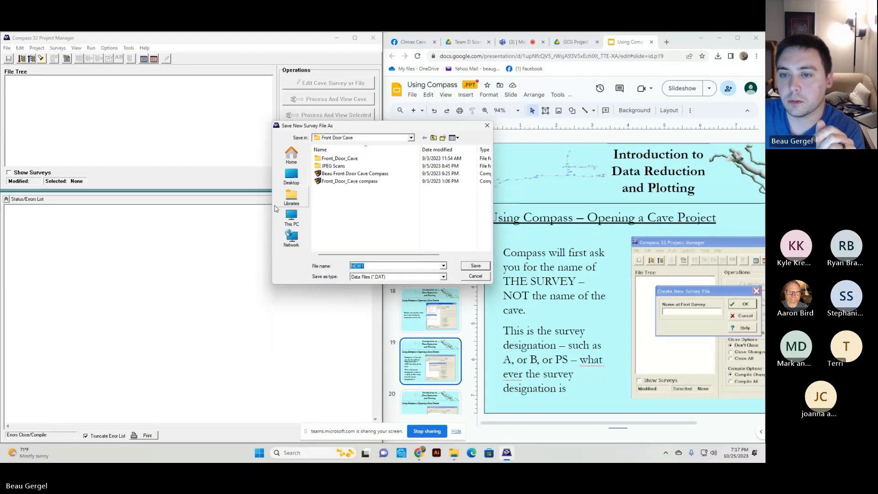
Move the save dialog clear of the slides and advance the presentation to slide 21 on saving the new file.
left_click_drag(362, 129, 214, 133)
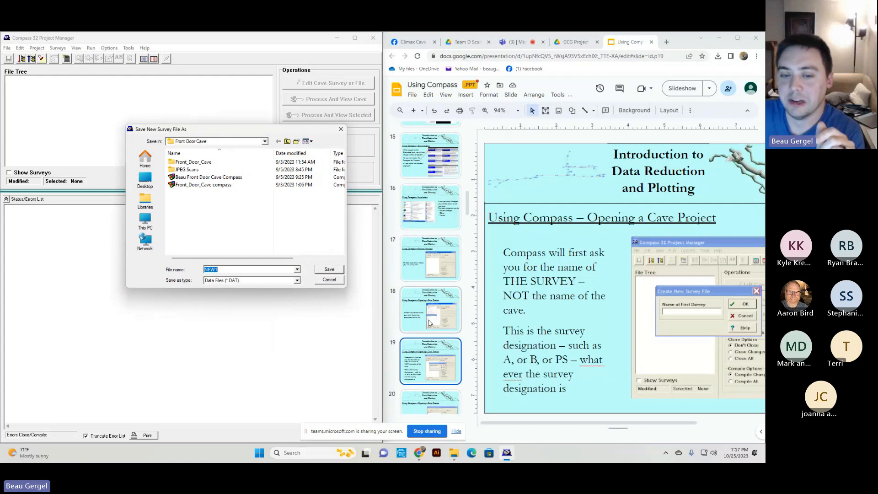
scroll(433, 312, "down", 2)
left_click(435, 336)
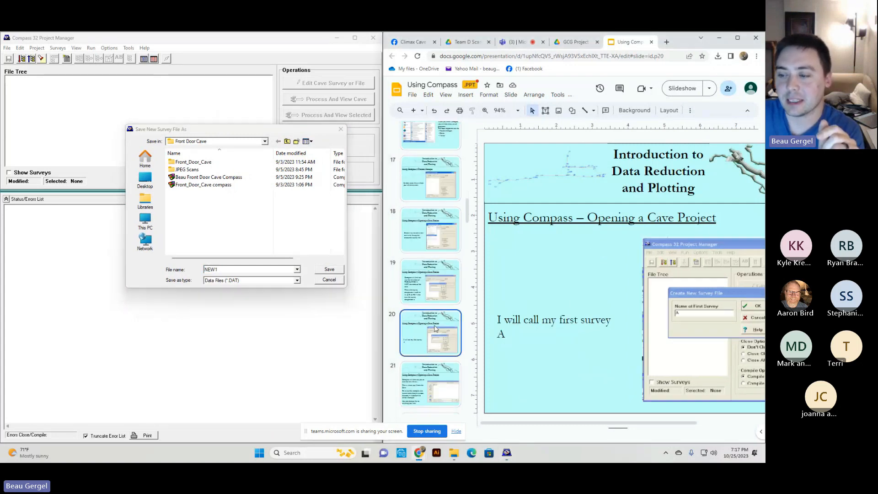
scroll(435, 329, "down", 1)
left_click(438, 337)
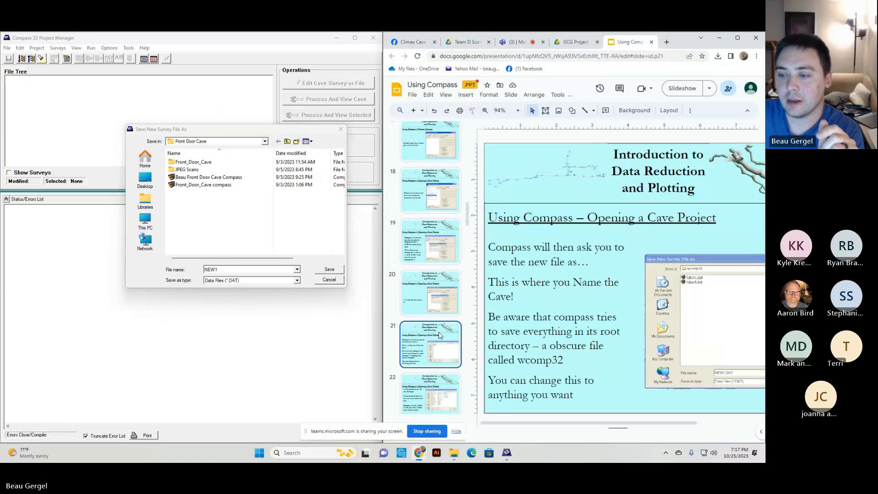
Replace the proposed name of the new survey file with "Climax Cave Survey".
left_click(244, 270)
left_click_drag(249, 271, 185, 274)
type("Climax Cave Survey")
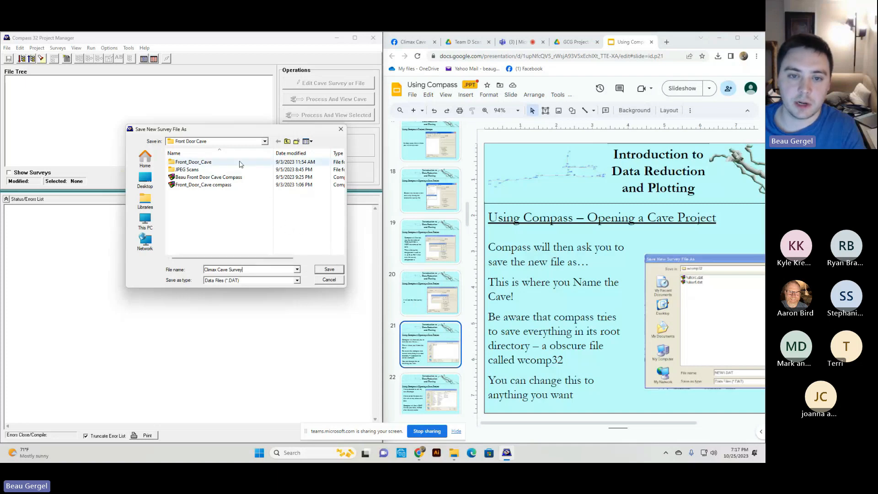
Save the survey file in the Climax Cave folder, inside Specific Cave Maps under Cave Mapping and Tools on the desktop.
left_click(264, 142)
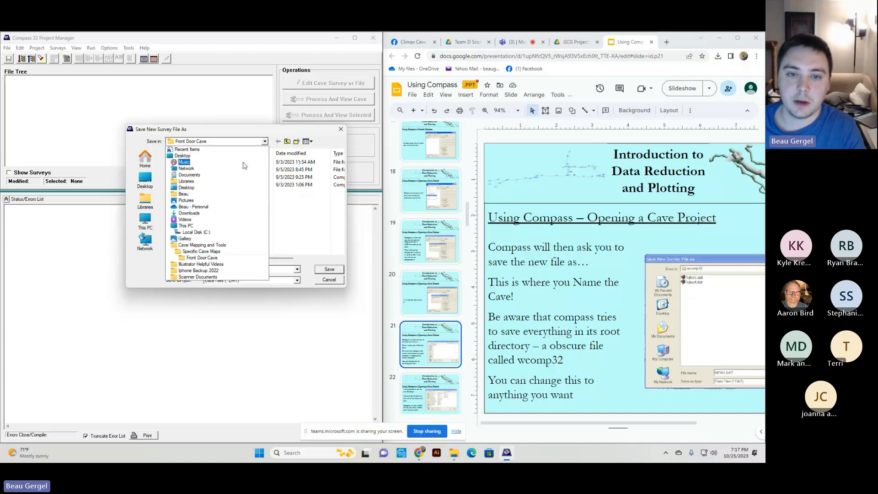
left_click(198, 156)
scroll(226, 183, "down", 3)
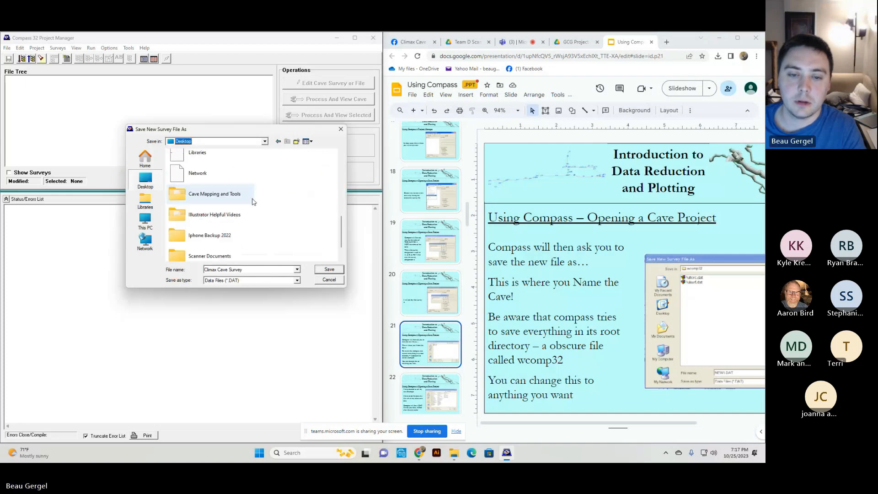
double_click(228, 177)
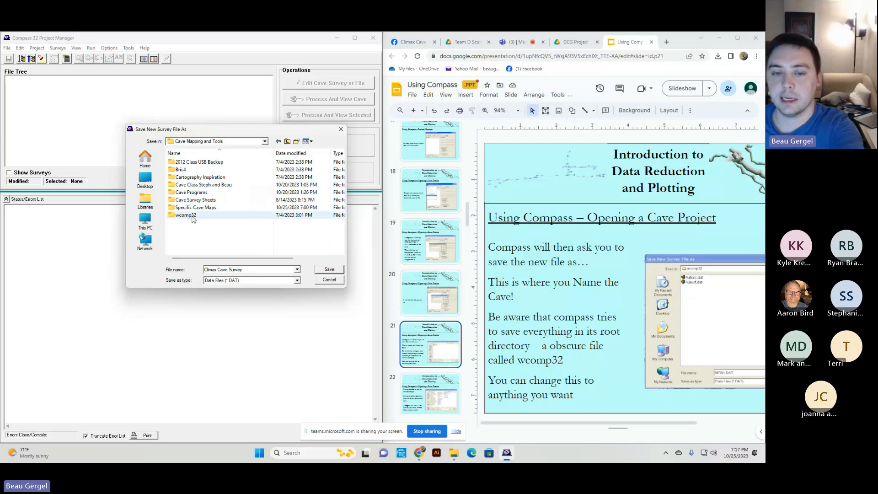
mouse_move(192, 221)
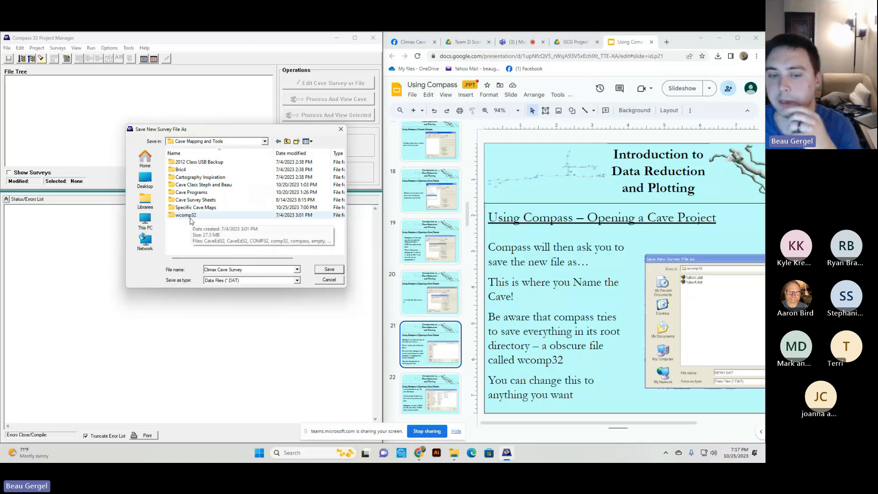
double_click(206, 207)
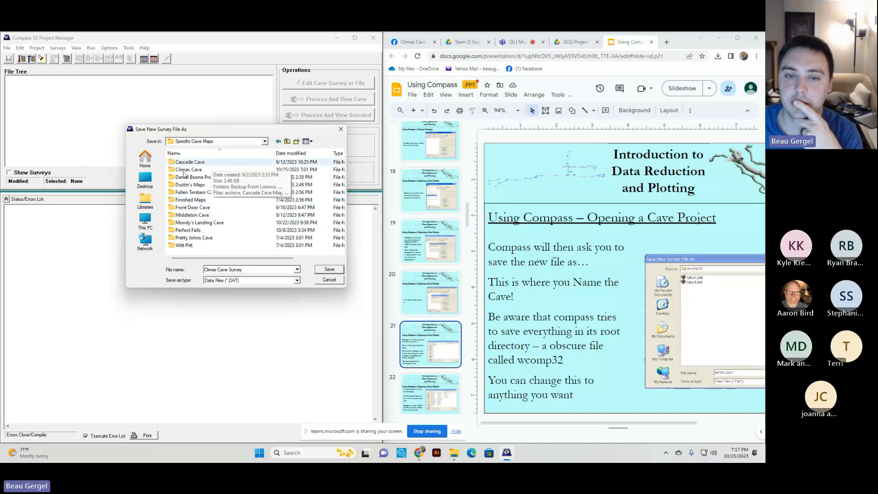
double_click(191, 170)
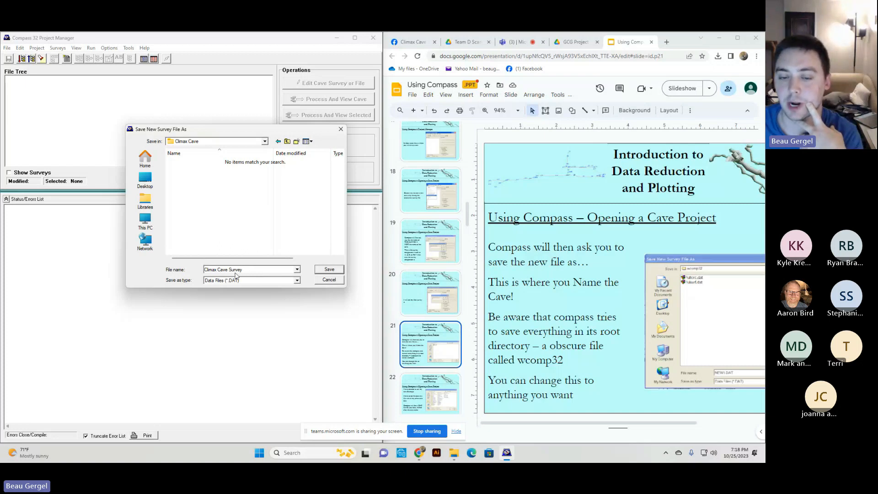
double_click(258, 270)
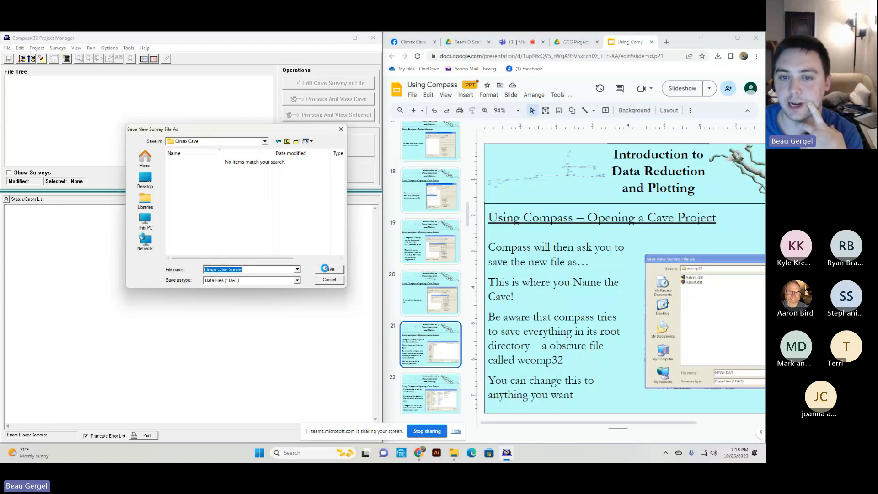
left_click(329, 269)
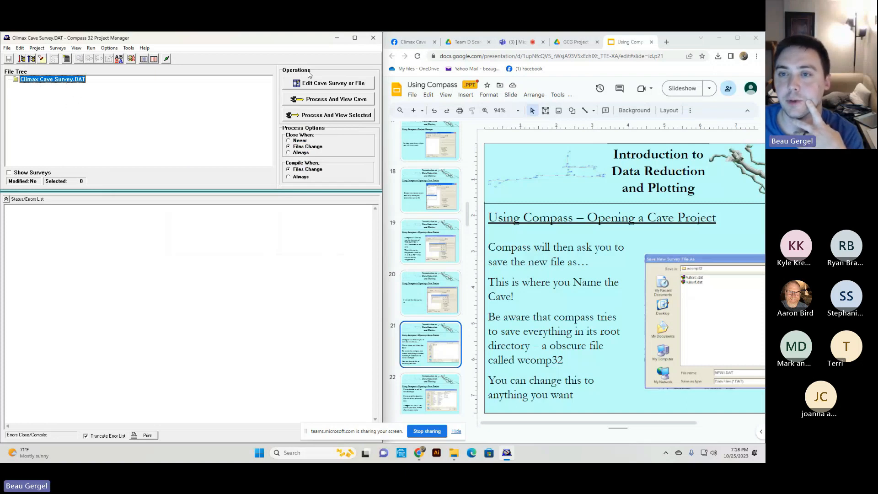
Close Compass Project Manager, relaunch it, and snap its window beside the slides again.
left_click(372, 39)
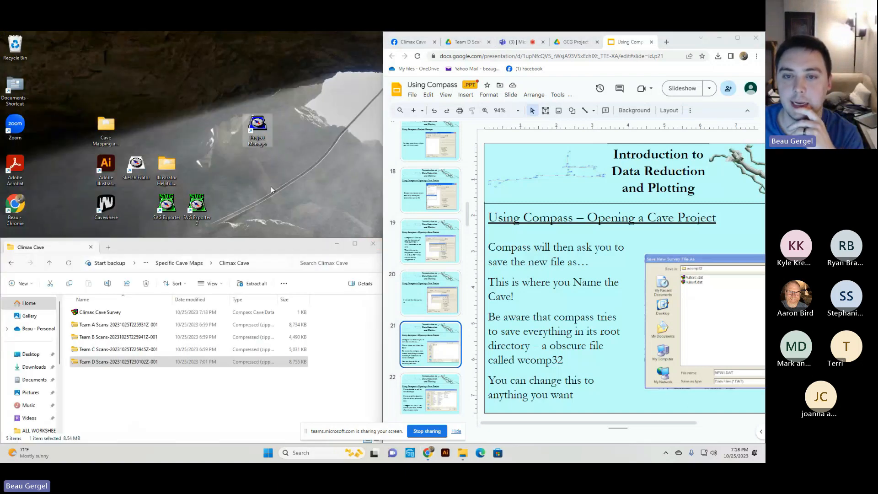
double_click(257, 130)
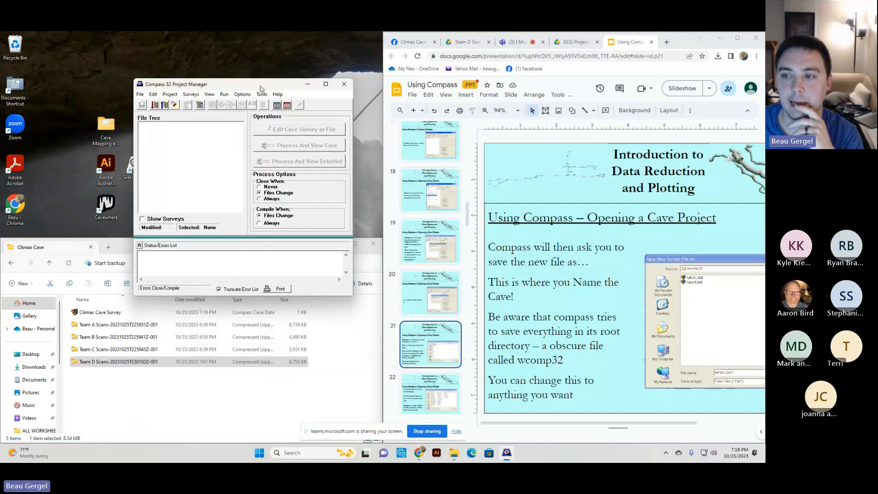
left_click_drag(260, 86, 1, 150)
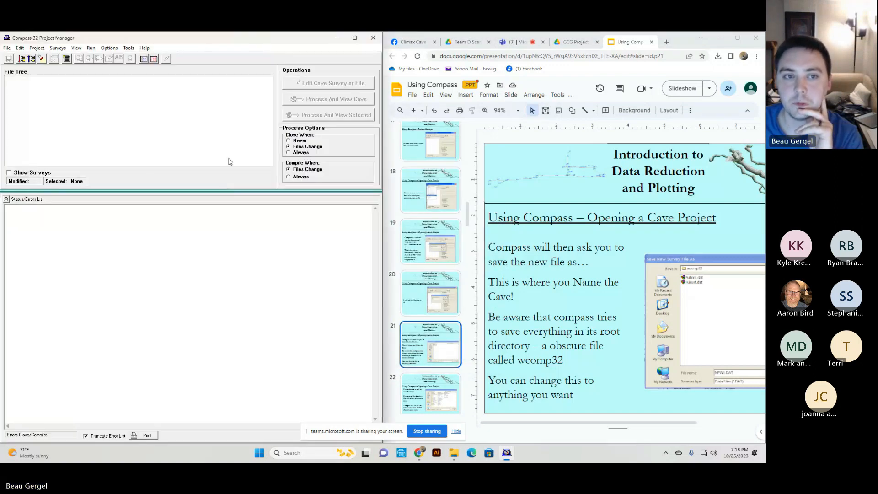
Bring up the dialog for opening an existing cave project or data file.
left_click(6, 48)
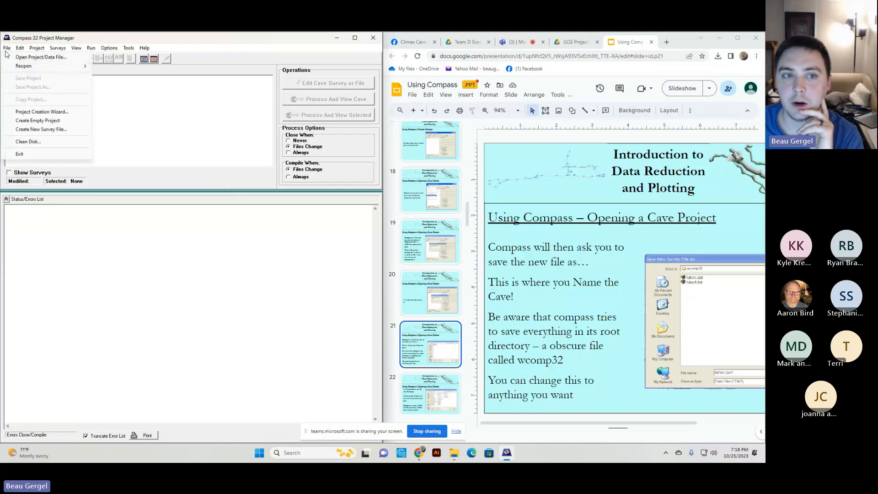
left_click(21, 59)
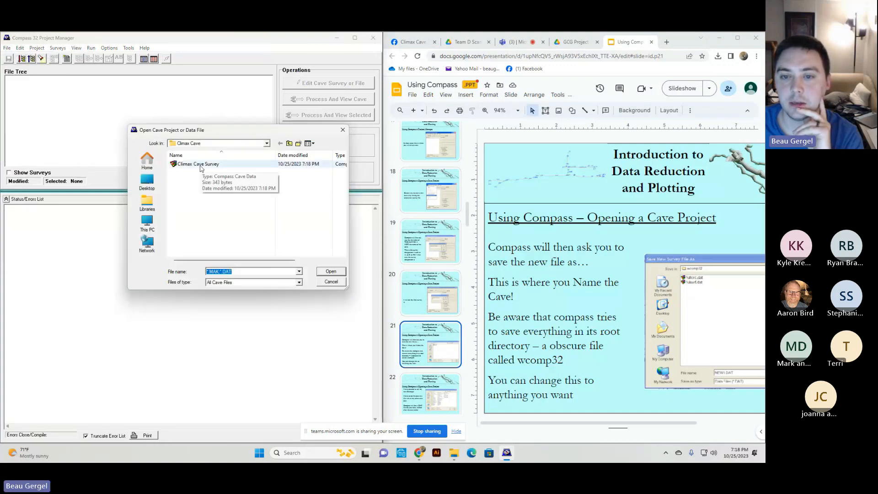
left_click(151, 184)
double_click(228, 255)
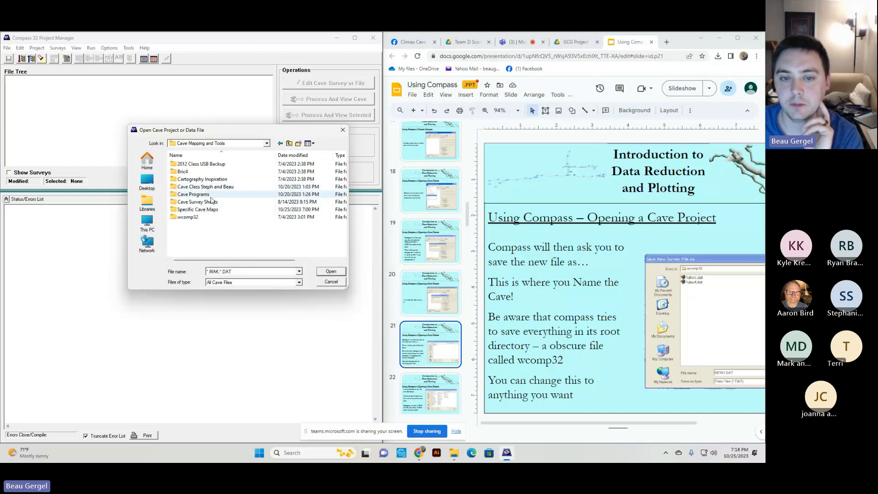
double_click(212, 203)
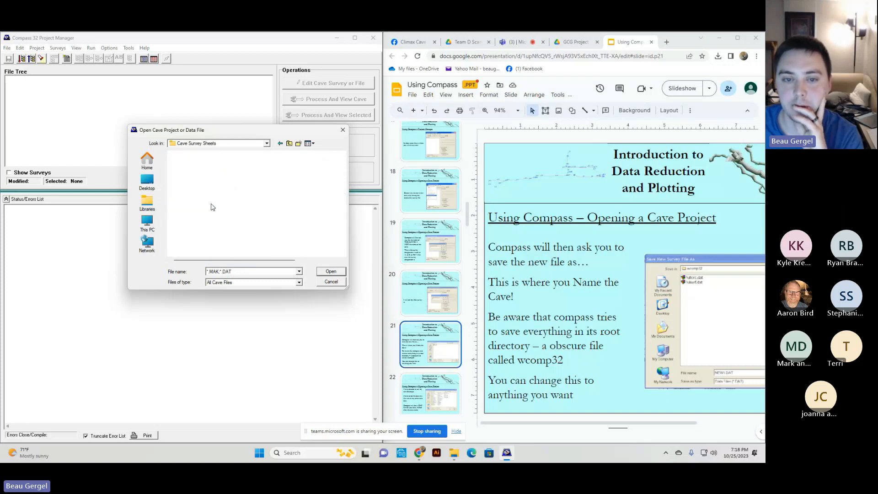
left_click(160, 204)
Browse from the desktop through Cave Mapping and Tools and Specific Cave Maps to the Climax Cave folder and open Climax Cave Survey.
left_click(147, 181)
scroll(212, 205, "down", 2)
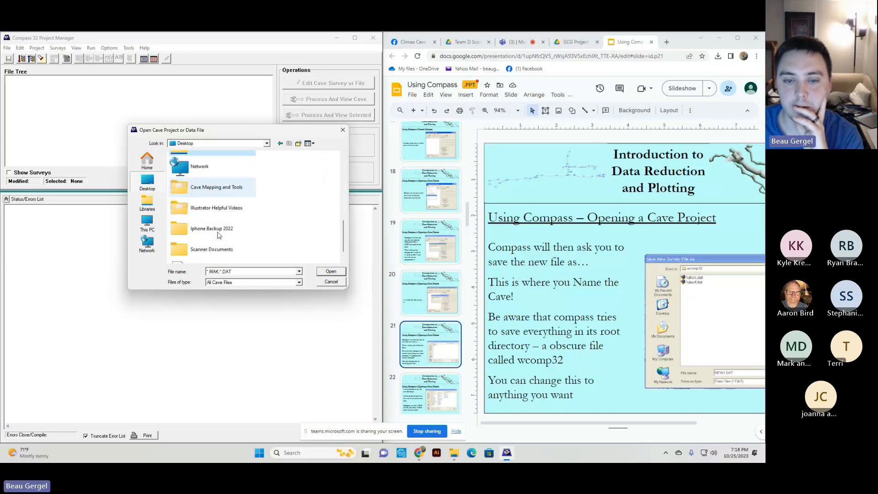
double_click(228, 193)
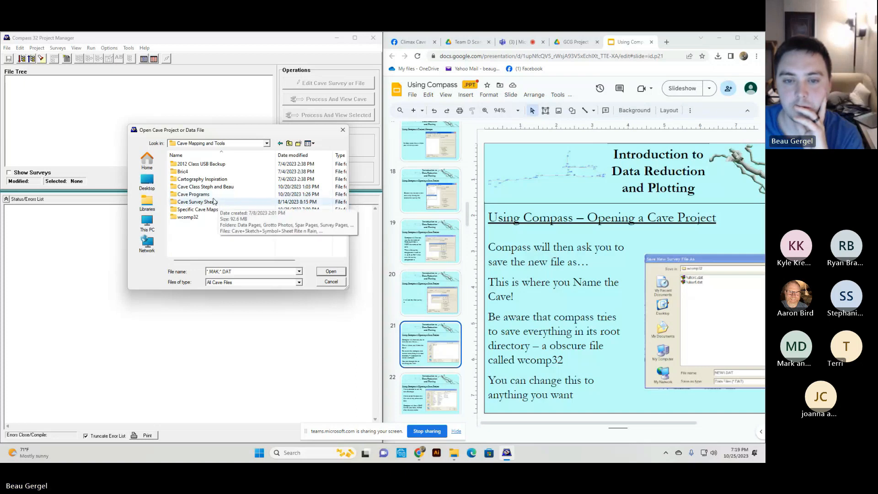
double_click(213, 201)
double_click(206, 171)
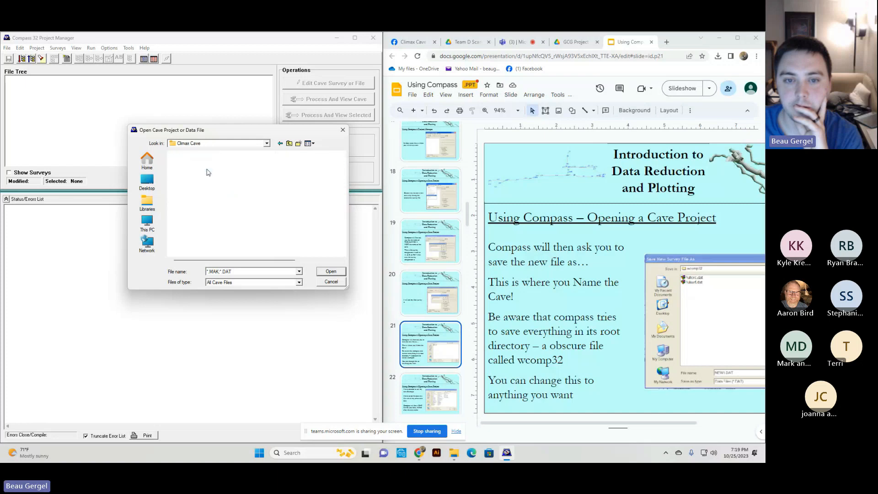
double_click(204, 169)
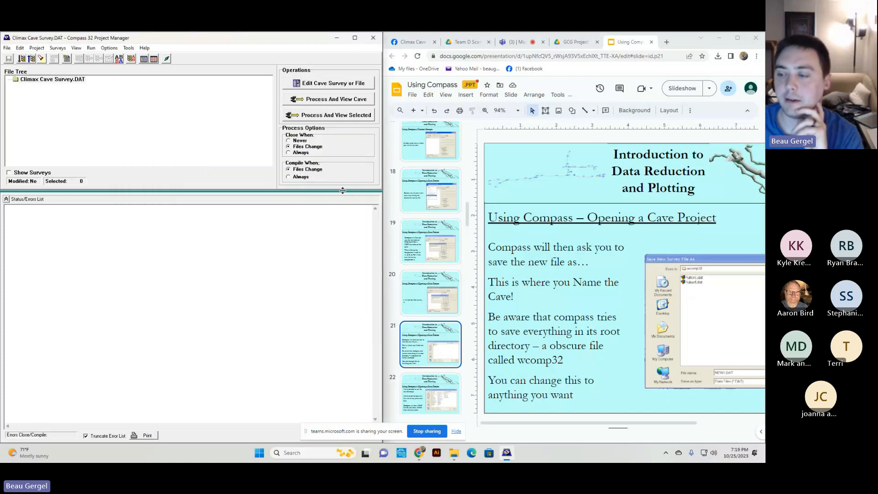
Advance the presentation through the slides on naming the cave file and stay on slide 23 about editing the cave survey.
left_click(431, 393)
scroll(436, 359, "down", 1)
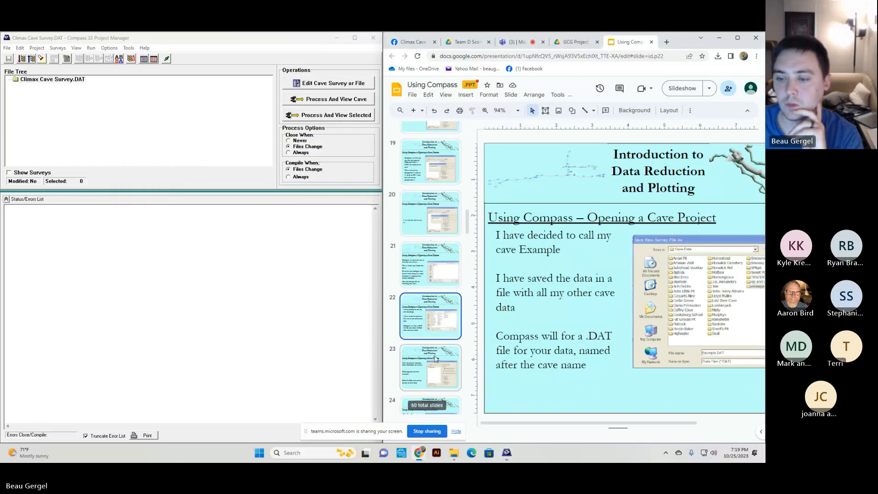
left_click(435, 359)
scroll(435, 352, "down", 2)
left_click(437, 336)
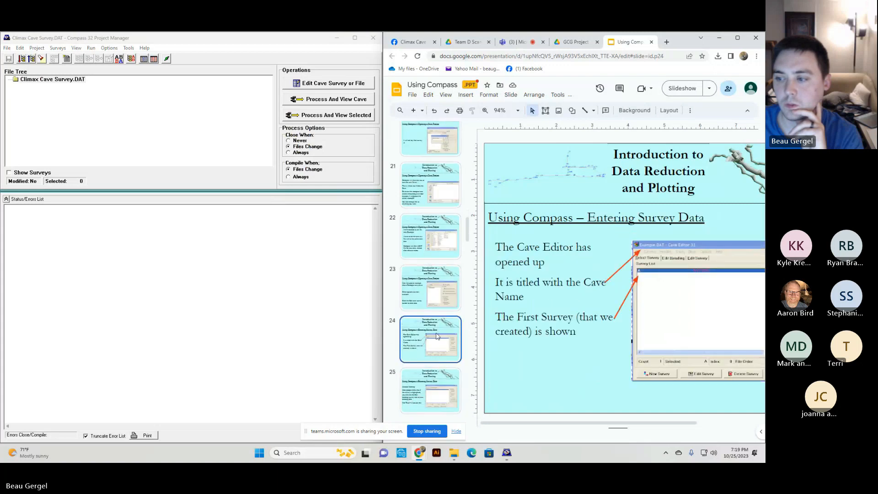
key("Up")
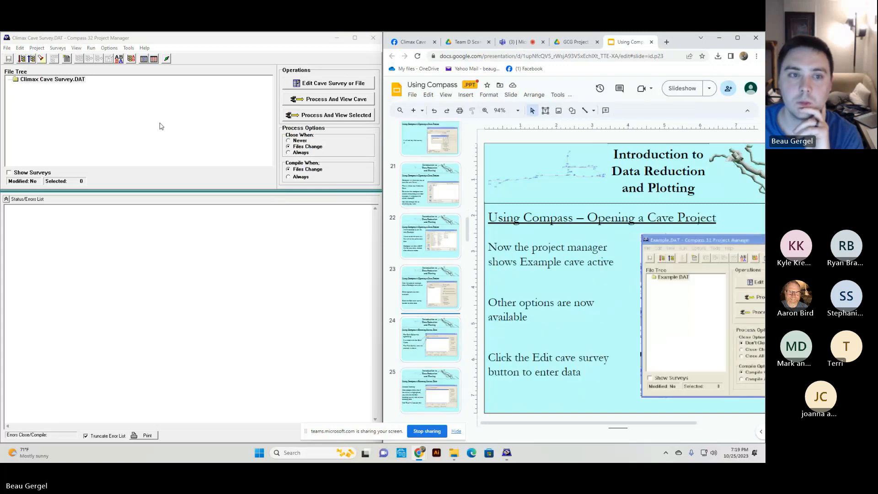
Open Climax Cave Survey.DAT for editing in the Cave Editor and snap the editor window beside the slides.
left_click(71, 93)
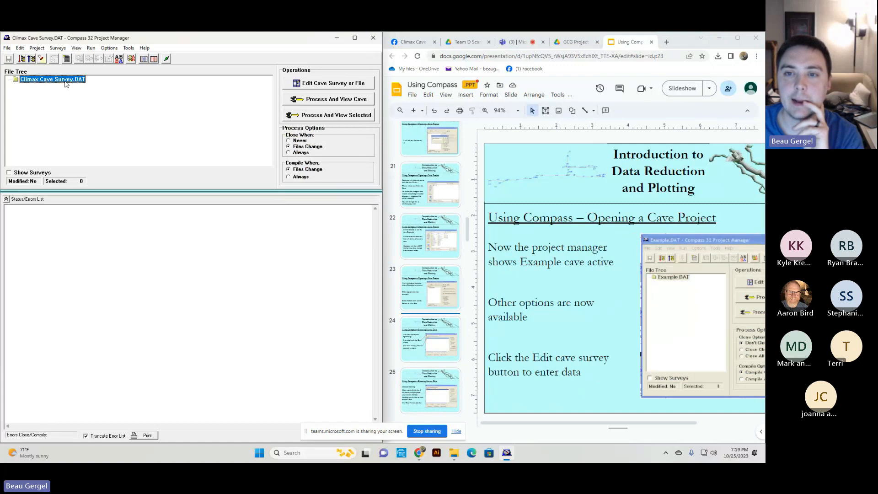
left_click(334, 84)
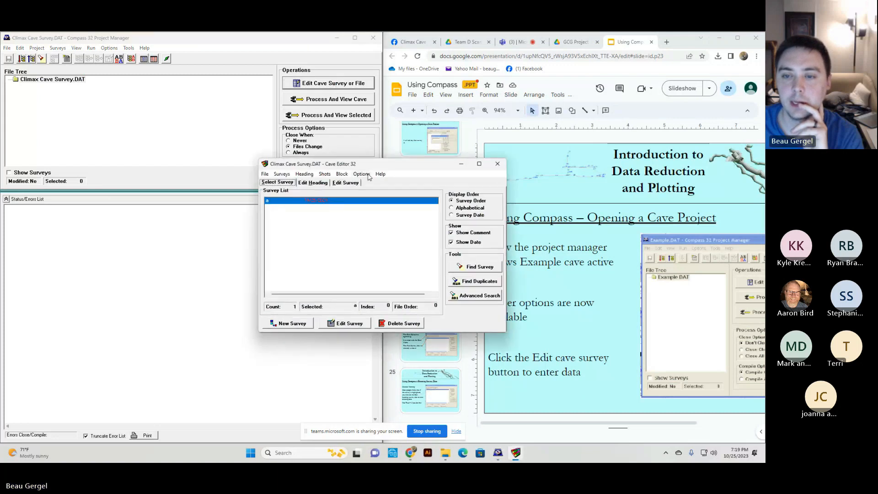
left_click_drag(375, 164, 2, 197)
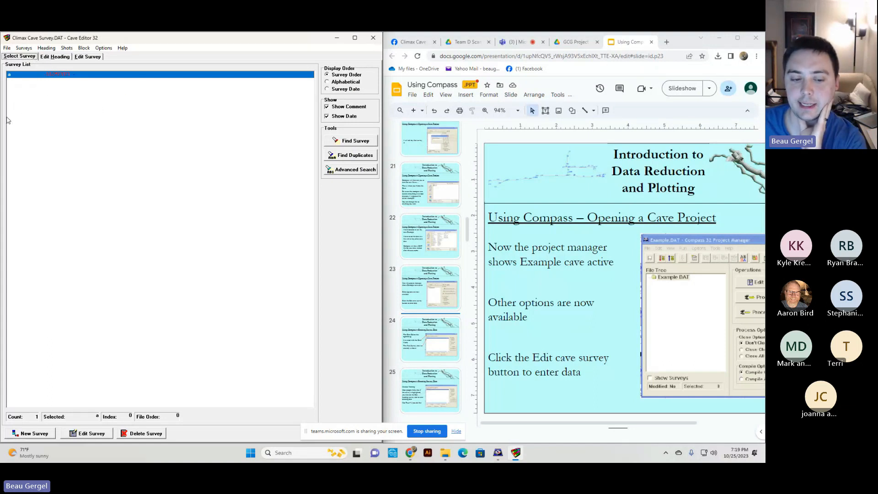
Try to add a new survey named "b" to the cave file.
left_click(48, 432)
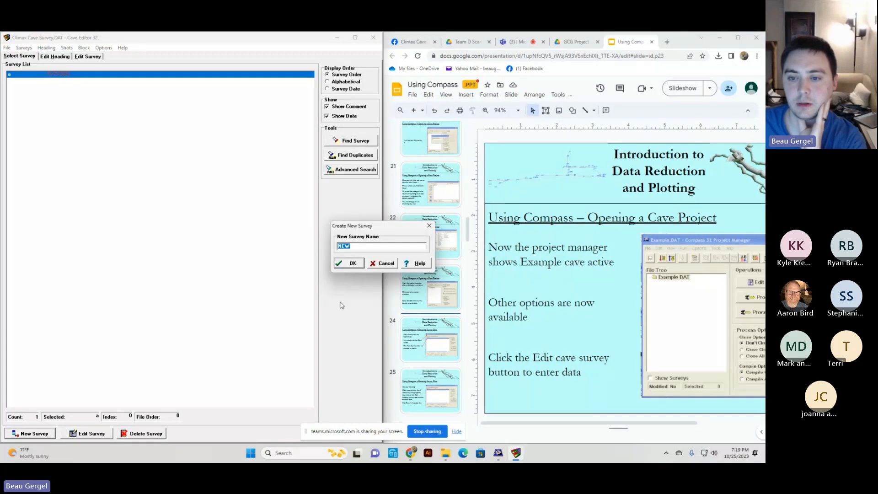
left_click(429, 226)
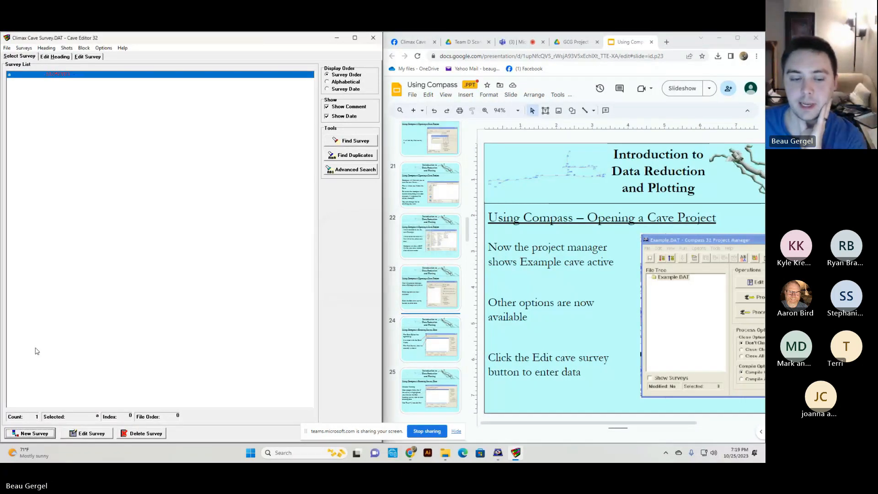
left_click(29, 433)
left_click_drag(352, 222, 257, 212)
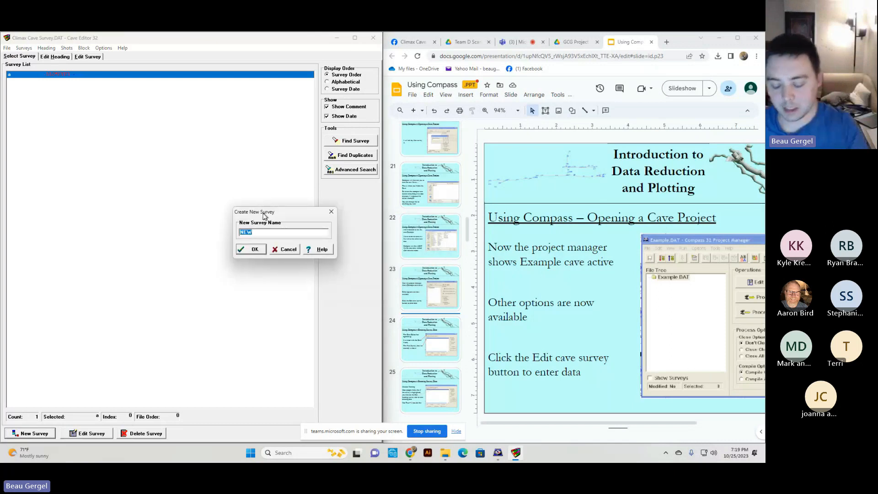
type("b")
left_click(252, 249)
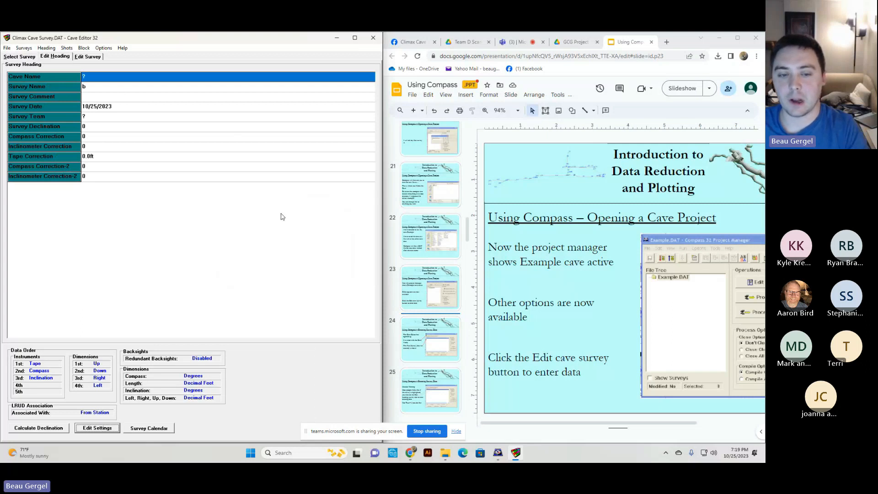
Return to the survey list and open the heading of survey "a" for editing.
left_click(20, 56)
left_click(55, 57)
left_click(19, 58)
left_click(115, 89)
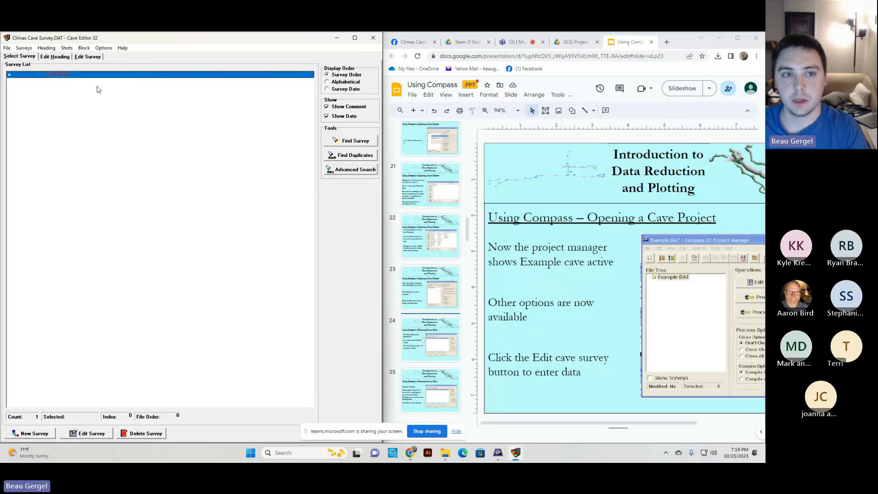
double_click(46, 75)
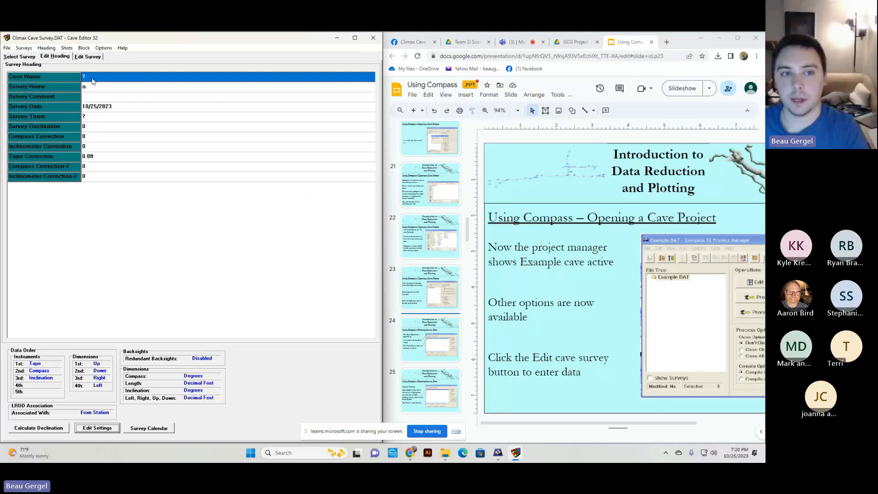
left_click(26, 56)
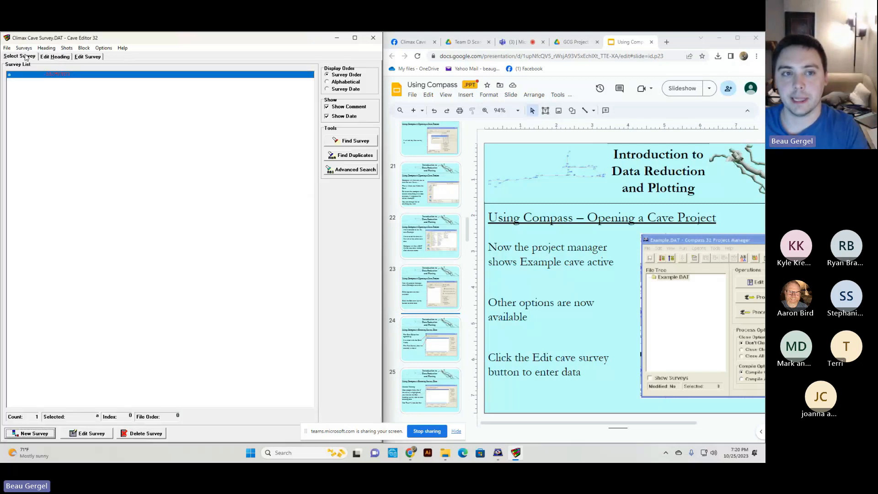
left_click(52, 57)
Set the cave name in the survey heading to "Climax Cave".
left_click(104, 79)
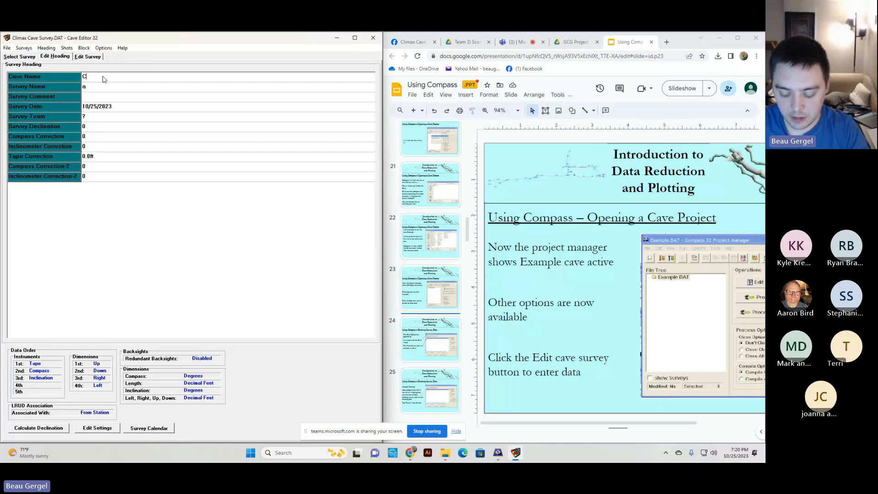
type("Clim")
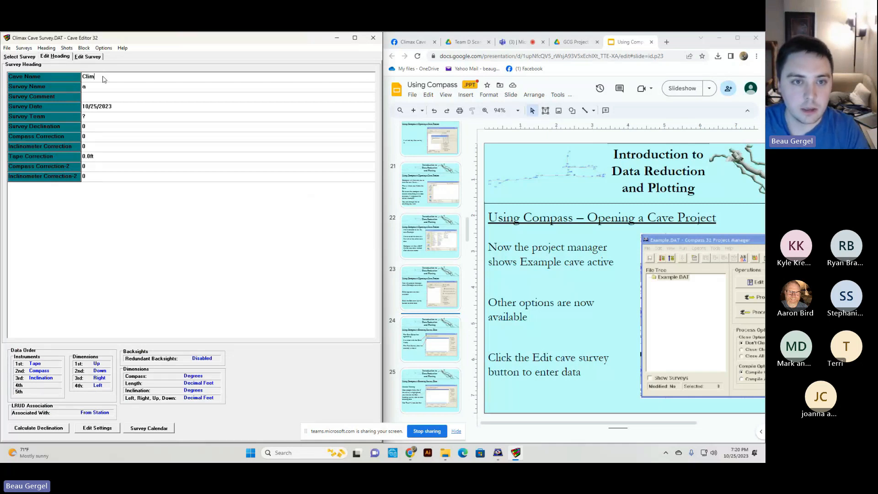
type("ax Cav")
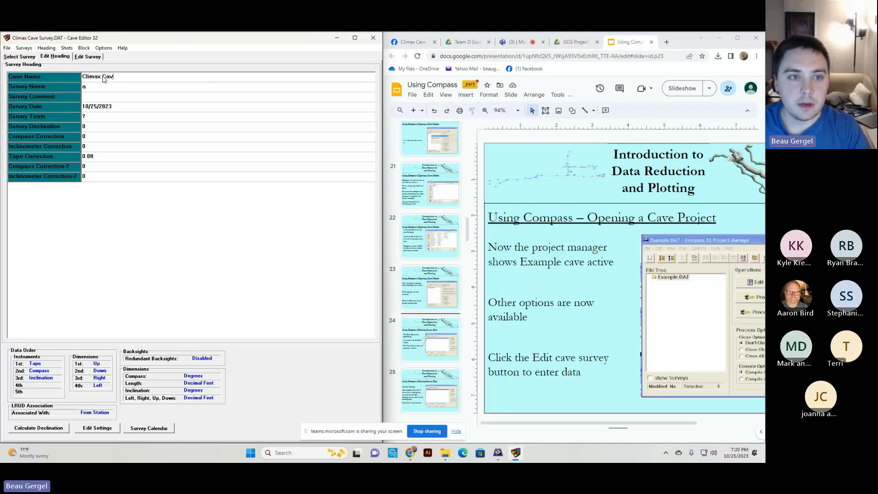
type("e")
left_click(110, 95)
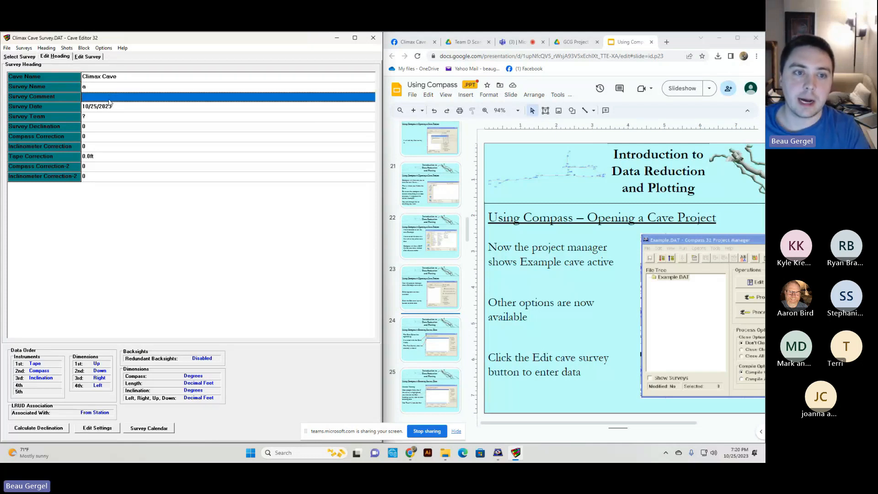
Change the survey date to 10/14/2023.
left_click(120, 110)
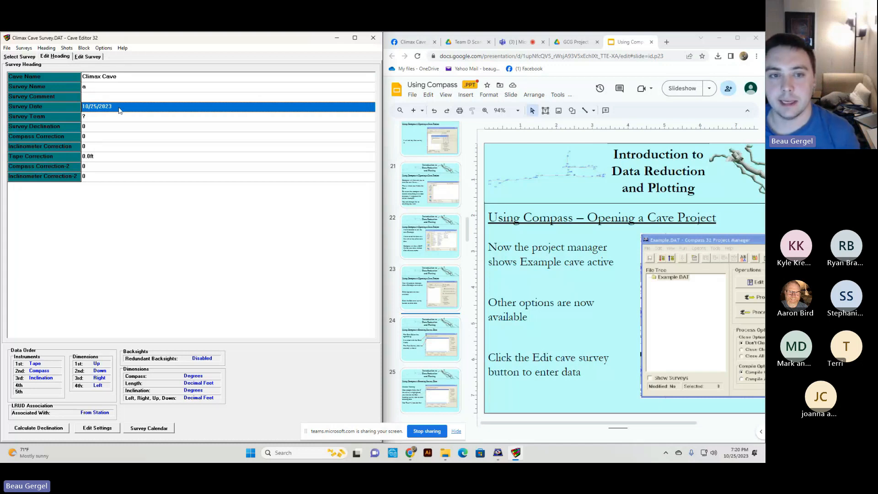
left_click(96, 106)
left_click(97, 106)
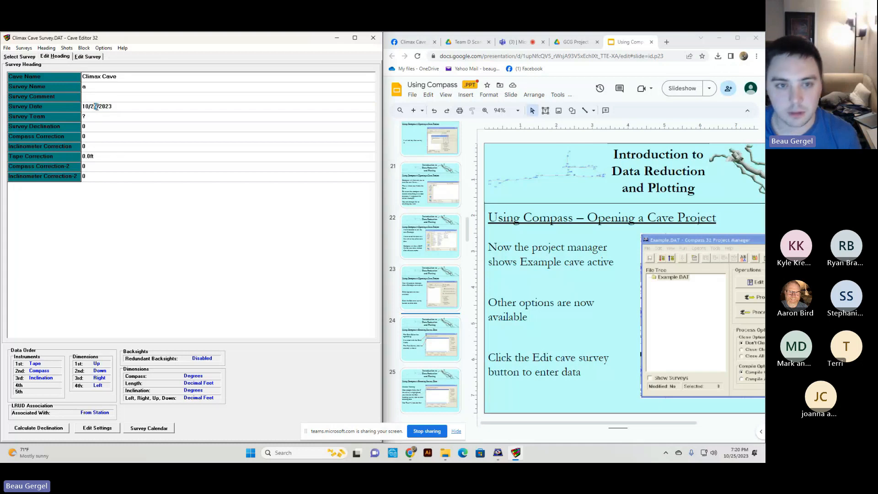
type("14")
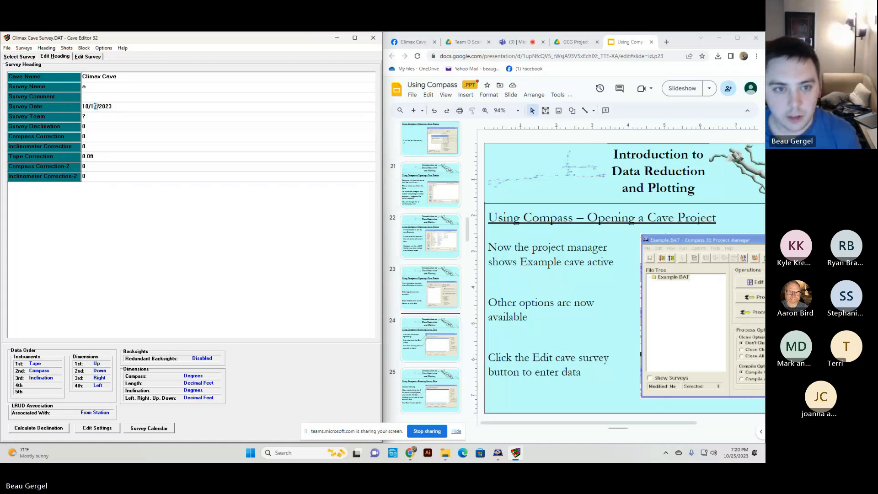
Fill the survey team field with the placeholder text "yghyjgjhgkjhgv".
left_click(113, 118)
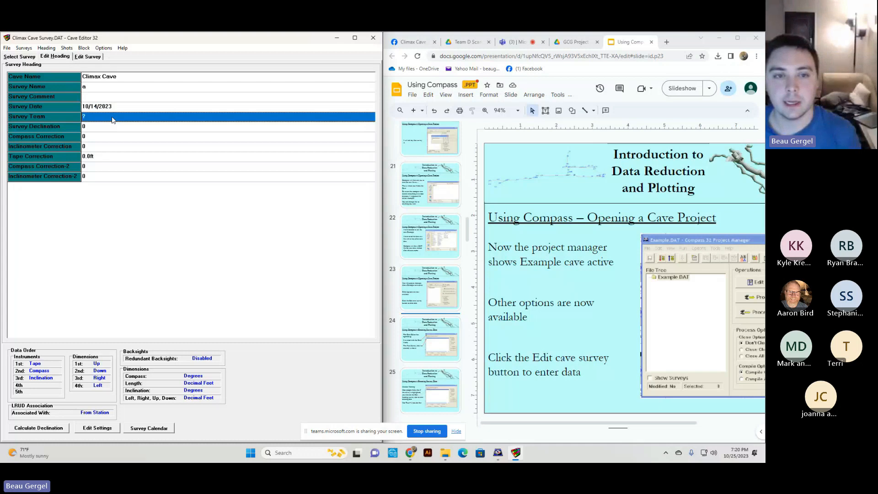
left_click(112, 118)
type("yghyjgjhgkjhgv")
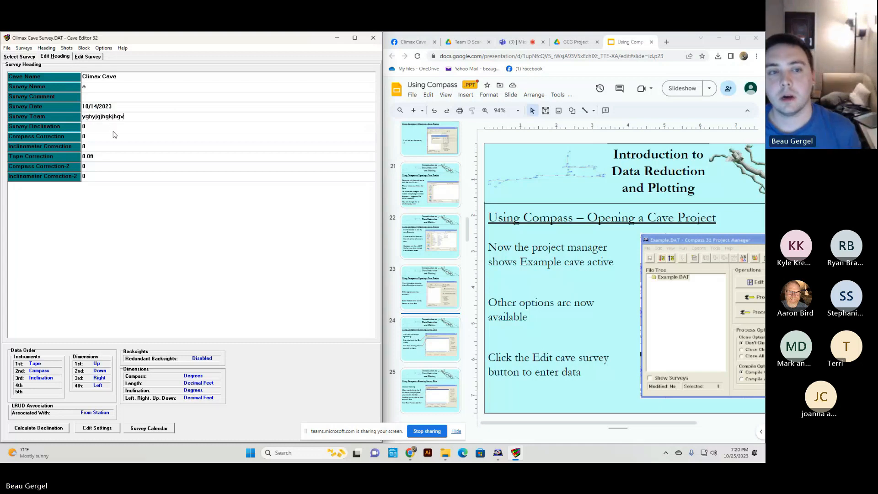
Examine the survey declination and the compass, inclinometer and tape correction fields in the survey heading.
left_click(112, 126)
left_click(111, 134)
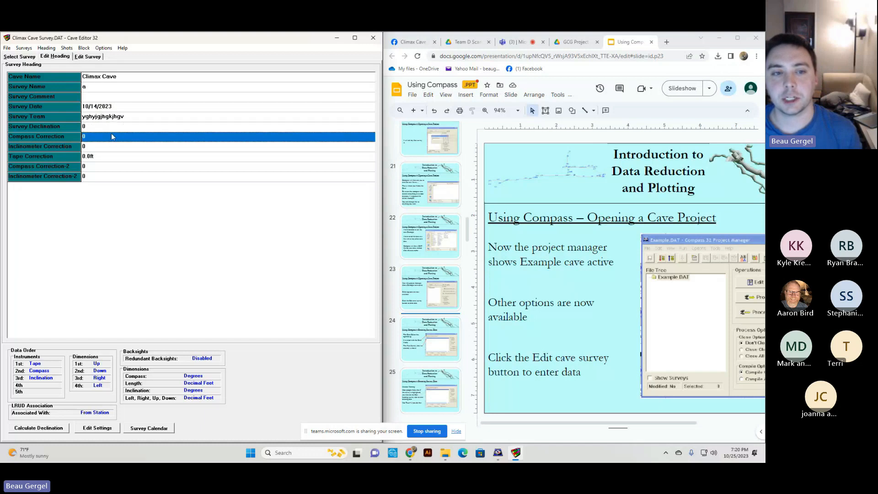
left_click(114, 148)
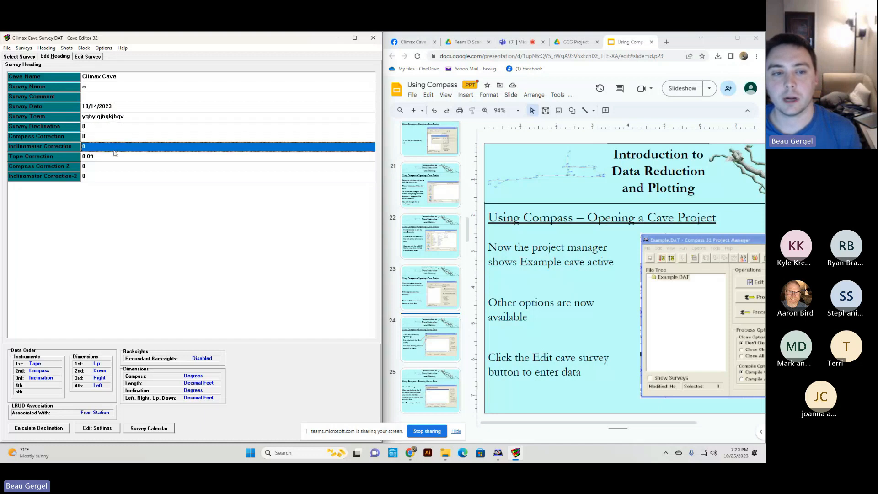
left_click(117, 159)
left_click(116, 167)
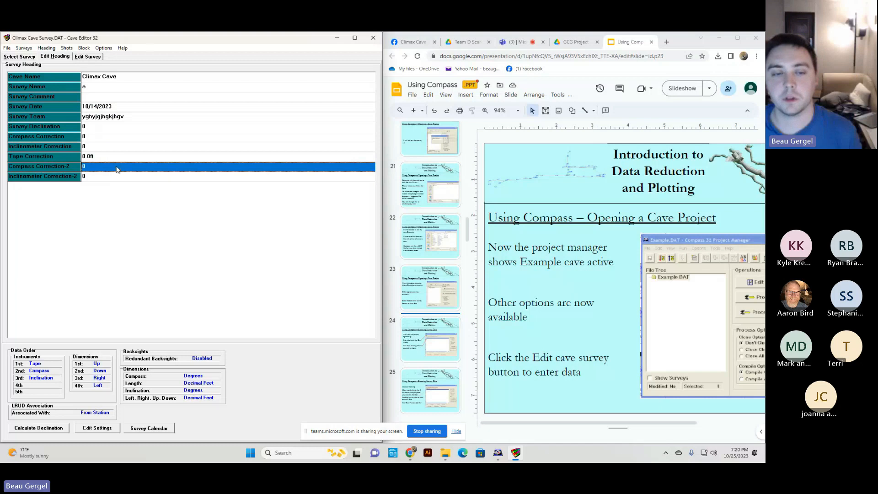
left_click(116, 157)
left_click(116, 145)
left_click(115, 136)
left_click(116, 128)
left_click(116, 136)
left_click(116, 127)
left_click(116, 137)
left_click(113, 128)
left_click(113, 138)
left_click(113, 149)
left_click(114, 158)
left_click(113, 146)
left_click(113, 137)
left_click(113, 130)
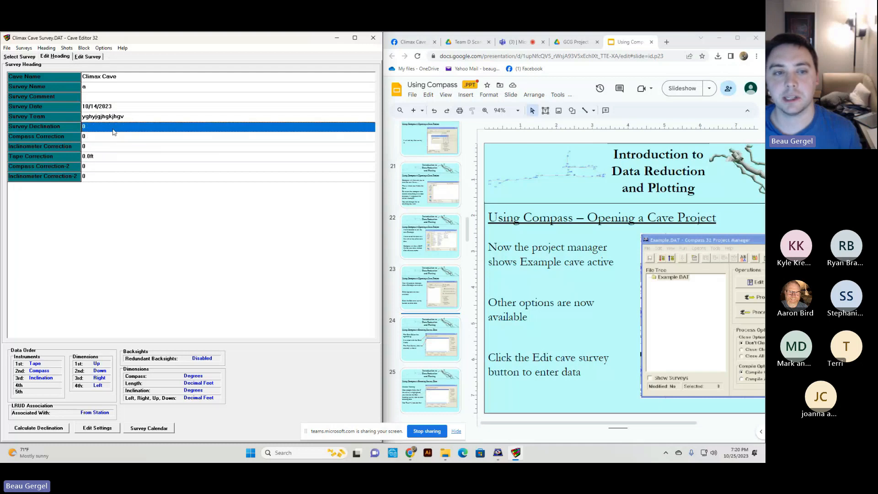
left_click(96, 146)
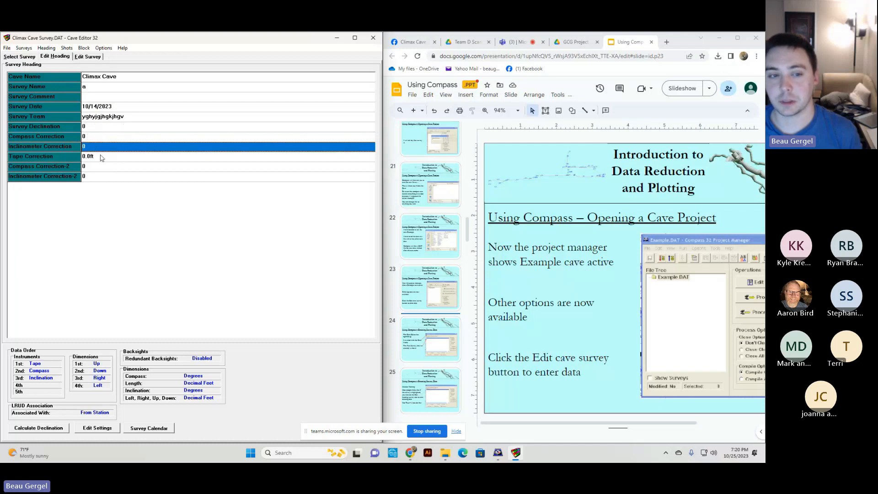
Set the survey comment in the survey heading to "11 hour trip".
left_click(102, 158)
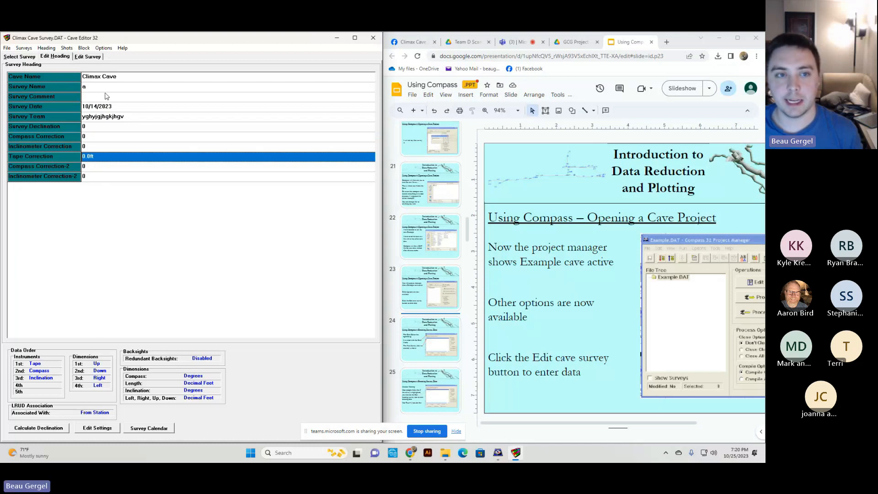
left_click(108, 128)
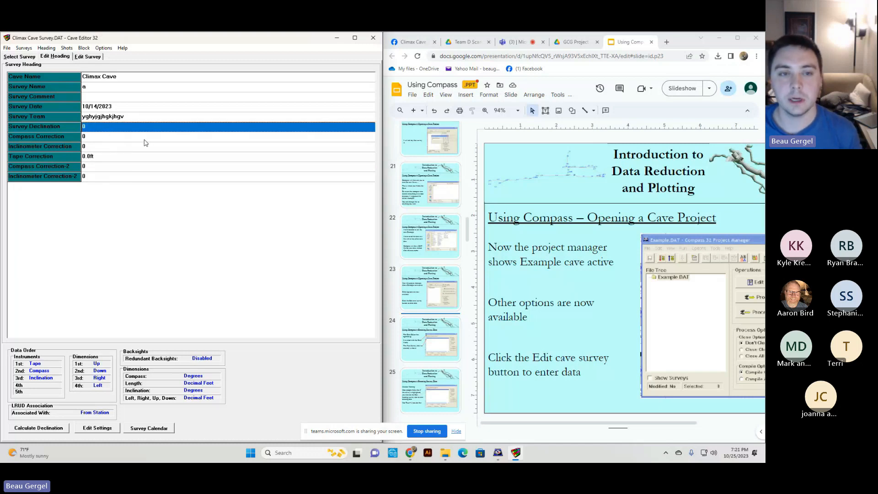
left_click(114, 102)
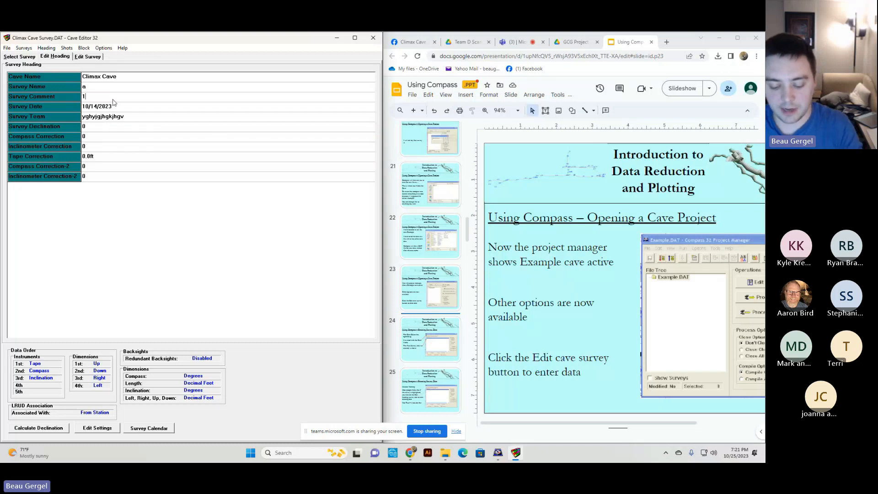
type("11 hour trip")
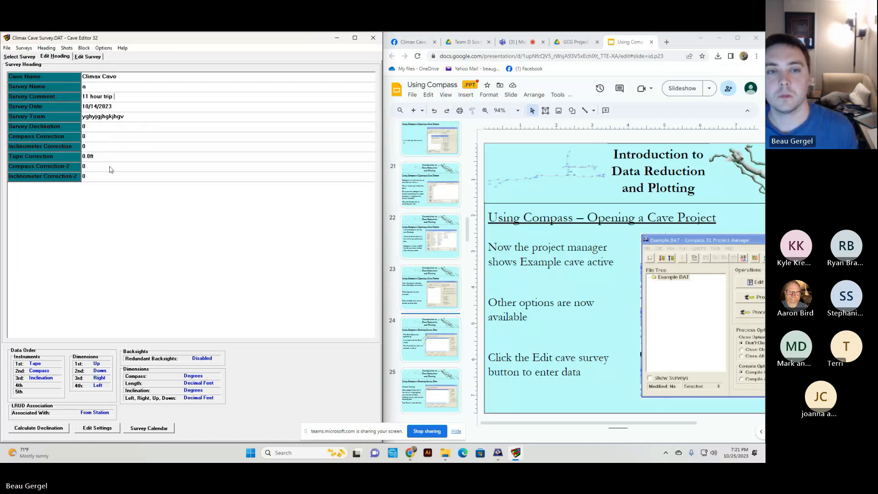
View the Team A scan 2023-10-20_130149 to check the survey team details, and return to the survey team field.
left_click(445, 453)
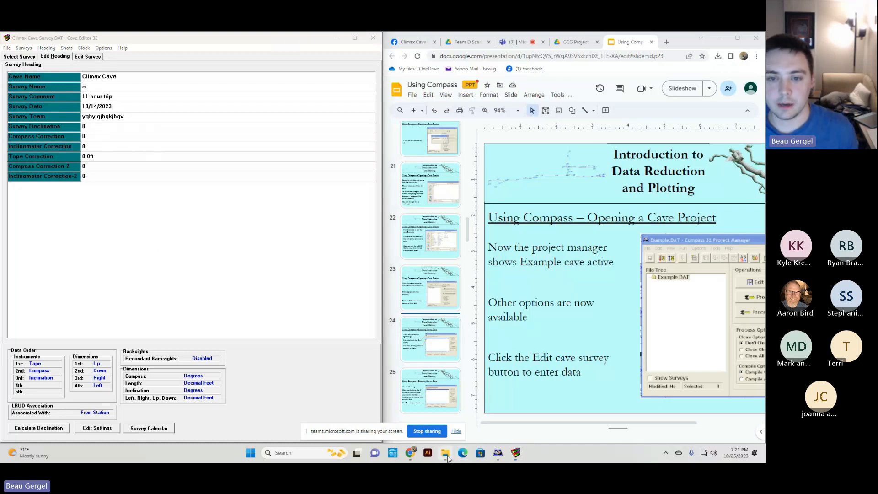
double_click(120, 324)
double_click(112, 314)
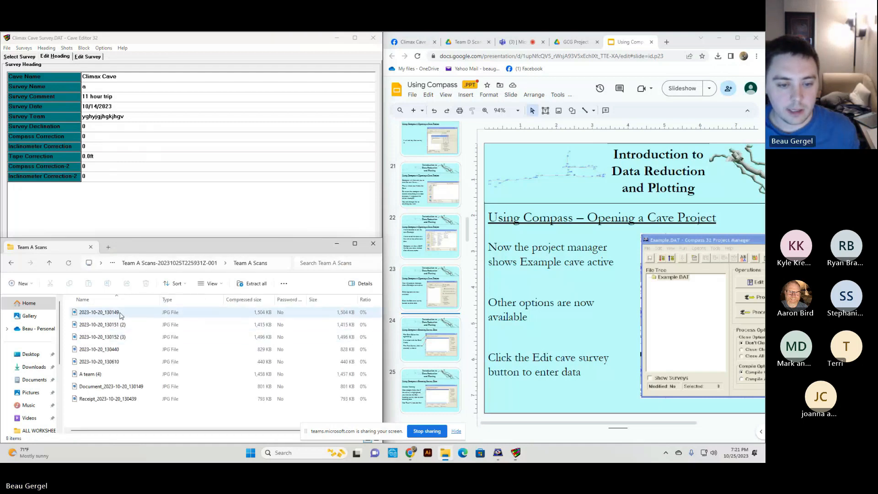
double_click(120, 316)
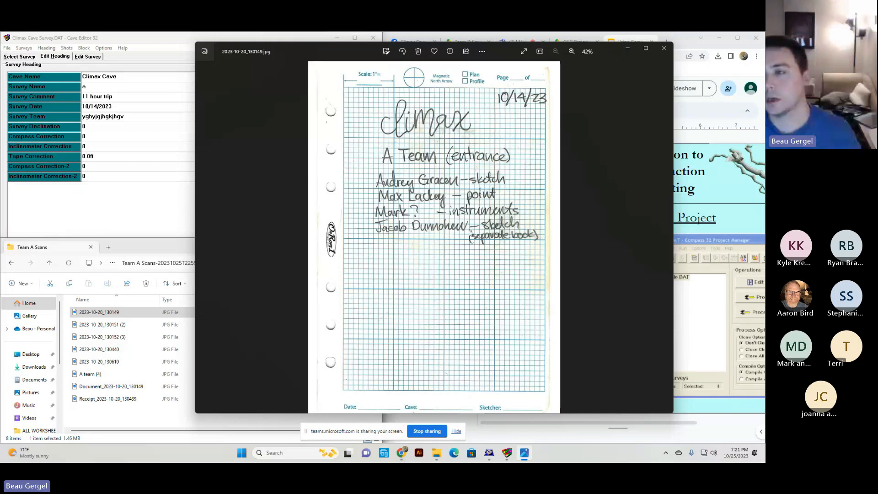
left_click(664, 48)
left_click(142, 121)
left_click(141, 121)
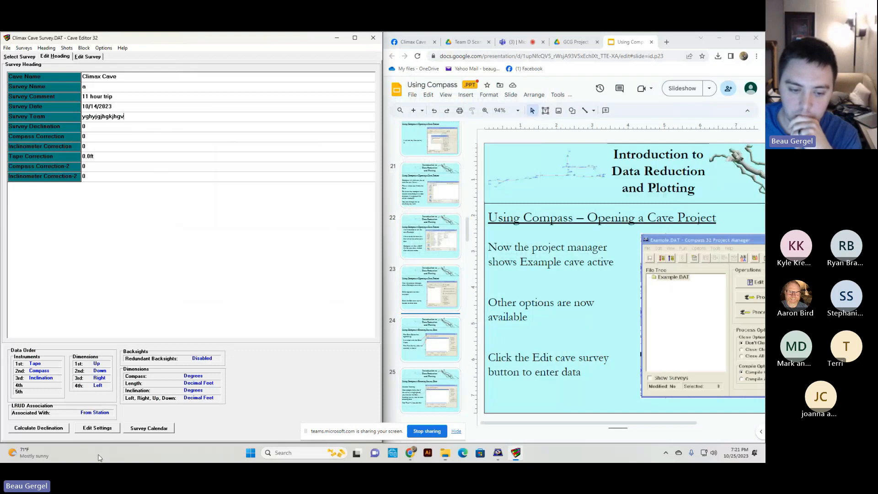
Reorder the LRUD entry sequence in the survey settings to Left, Right, Up, Down.
left_click(103, 431)
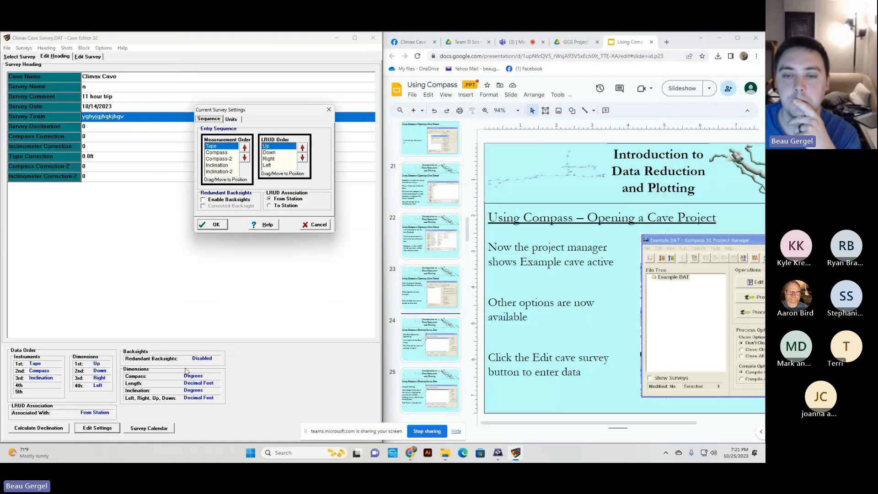
left_click(284, 165)
left_click(302, 149)
left_click(302, 148)
left_click(301, 149)
left_click(280, 165)
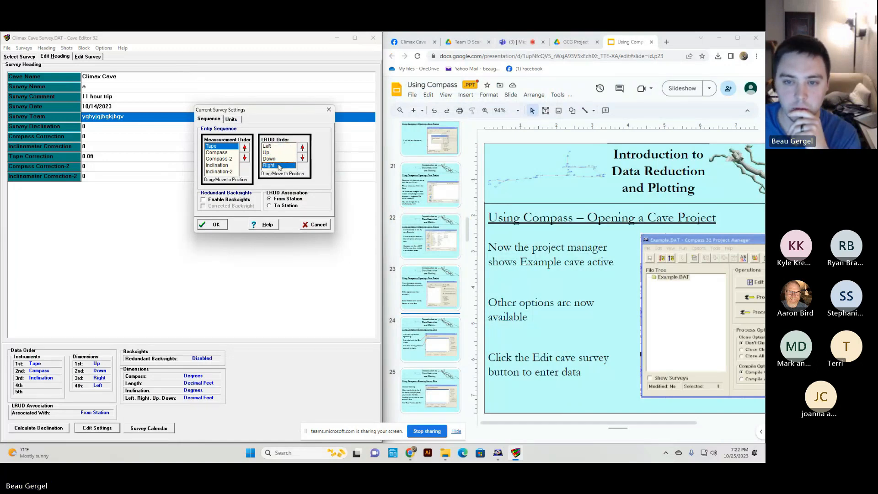
left_click(302, 148)
left_click(302, 147)
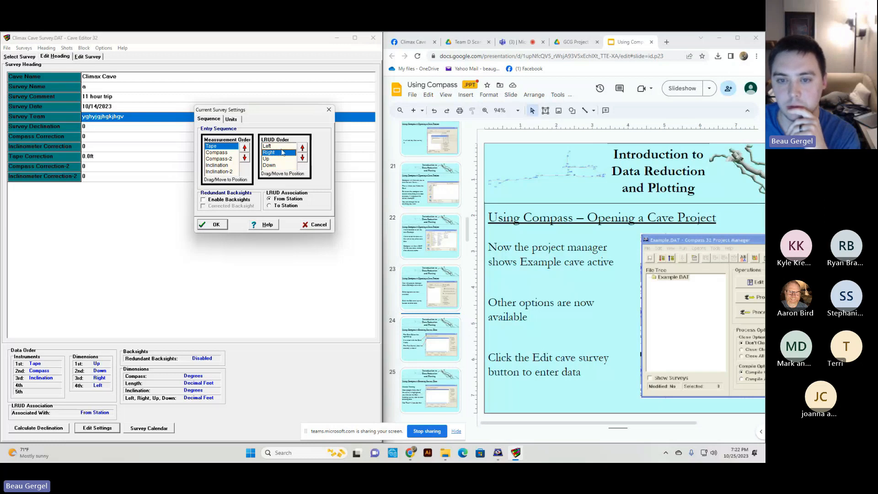
left_click(281, 146)
left_click(280, 158)
left_click(282, 165)
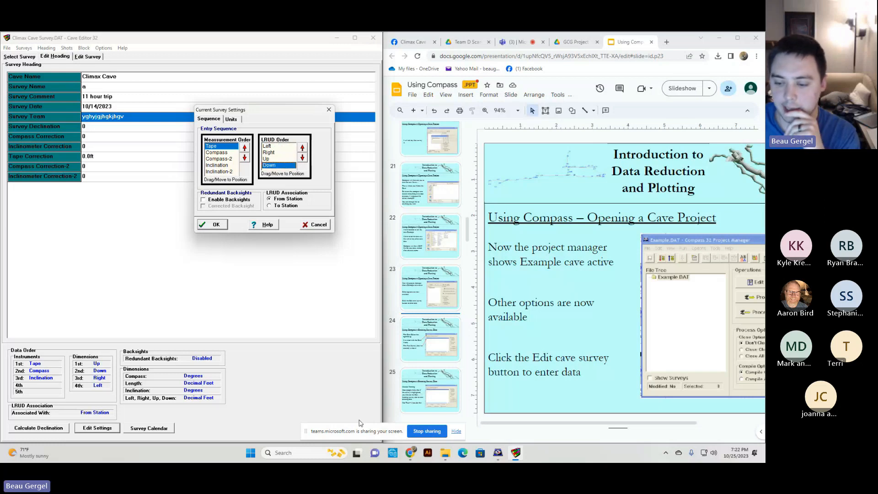
Look through Team A scans 2023-10-20_130152 (3), 2023-10-20_130151 (2) and 2023-10-20_130440 for the LRUD column order in the survey notes.
left_click(445, 454)
left_click(127, 340)
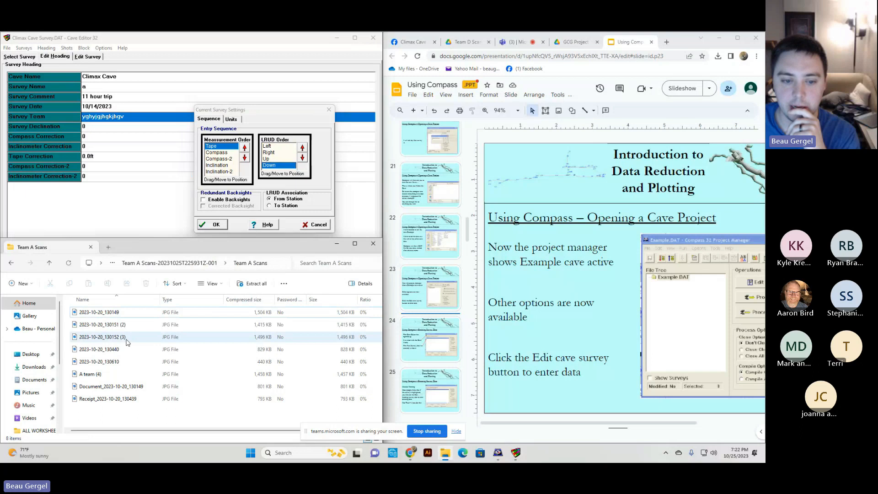
double_click(127, 340)
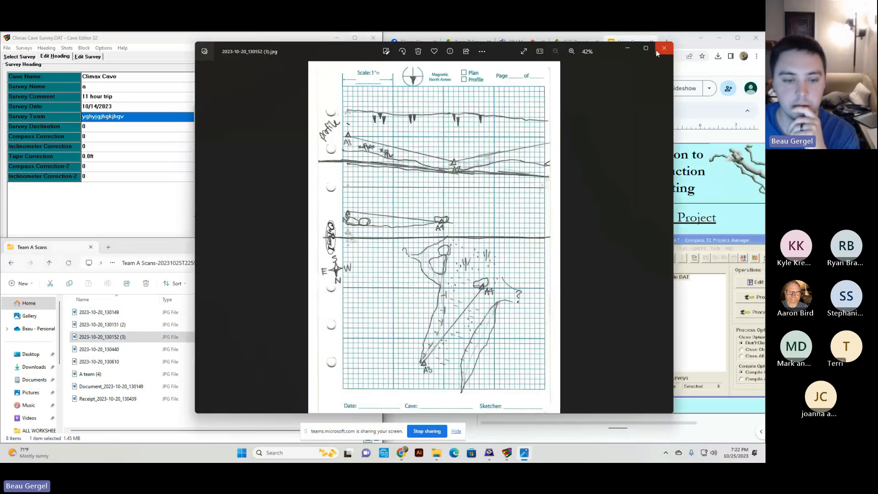
left_click(664, 49)
key("Up")
key("Return")
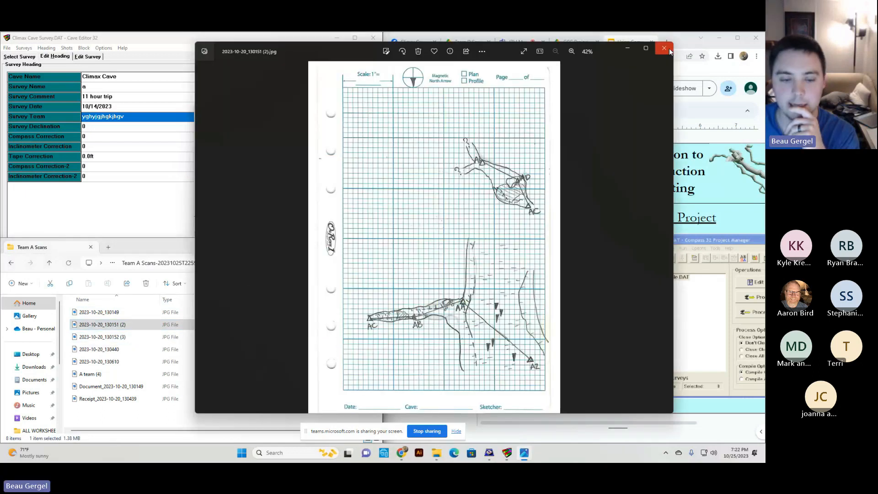
left_click(668, 52)
key("Down")
key("Down")
key("Return")
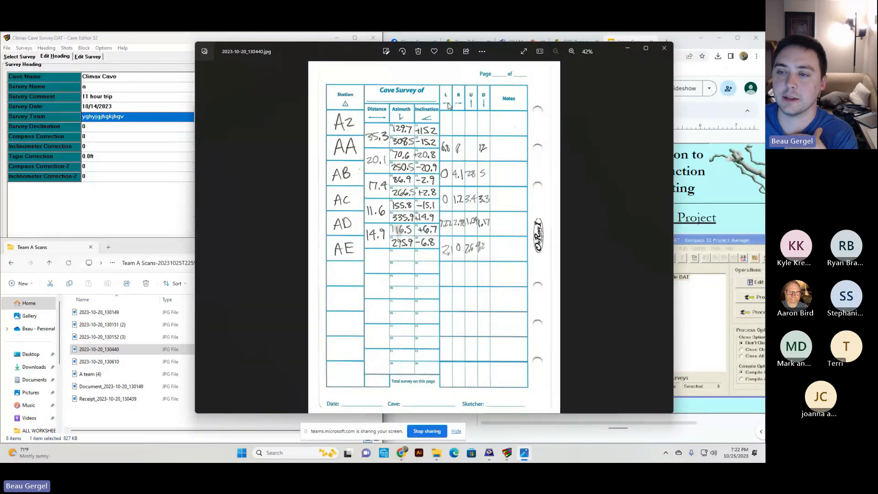
left_click(658, 48)
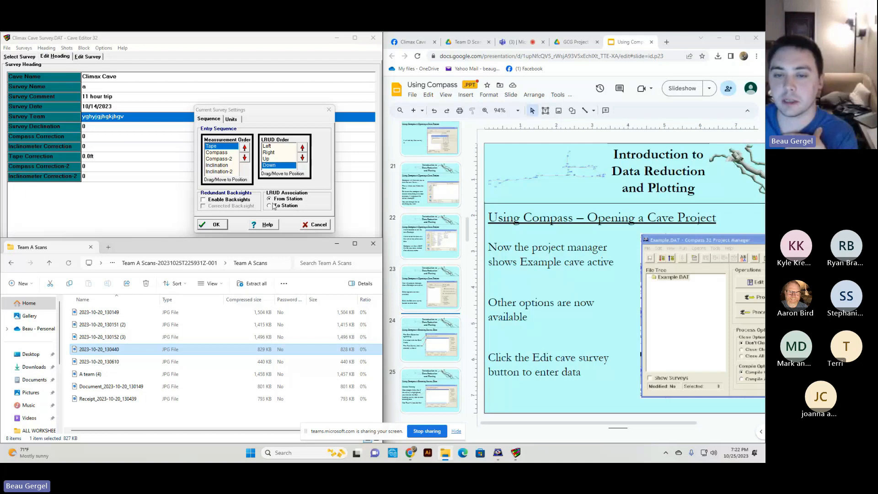
Enable redundant backsights and corrected backsights in the survey settings.
left_click(204, 200)
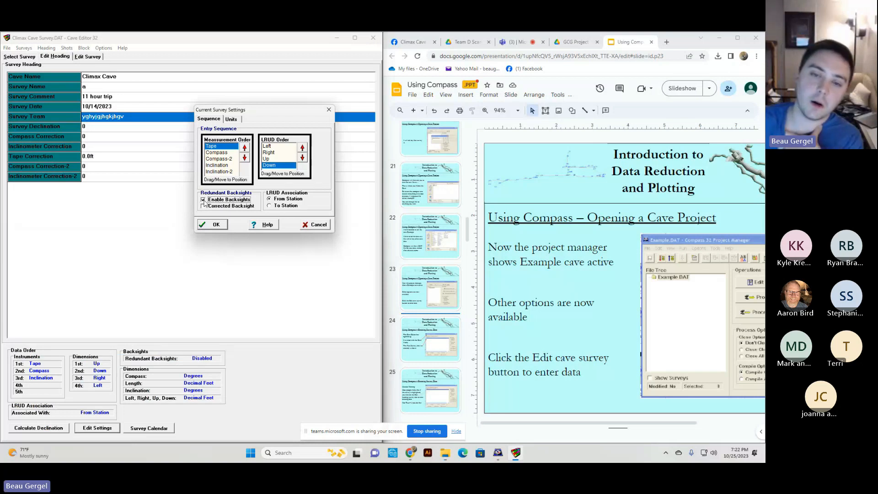
left_click(203, 200)
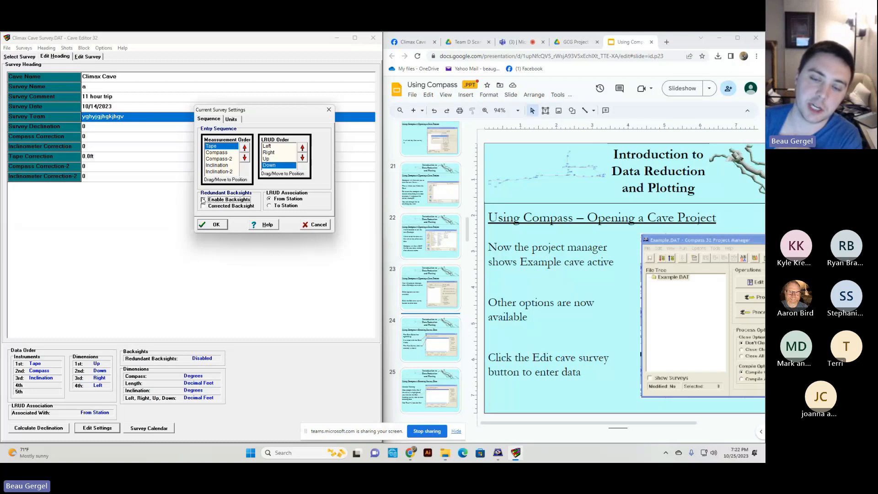
left_click(204, 207)
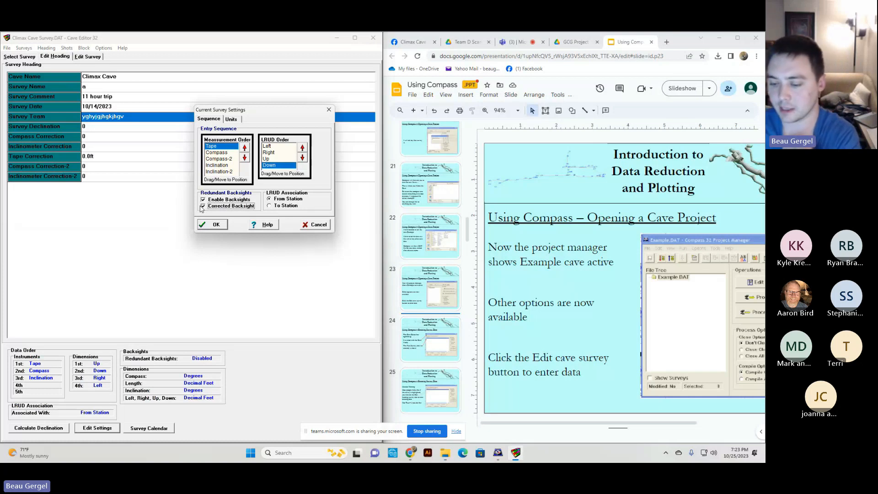
Examine the foresight and backsight azimuth and inclination readings in the Team A scan 2023-10-20_130440.
mouse_move(449, 457)
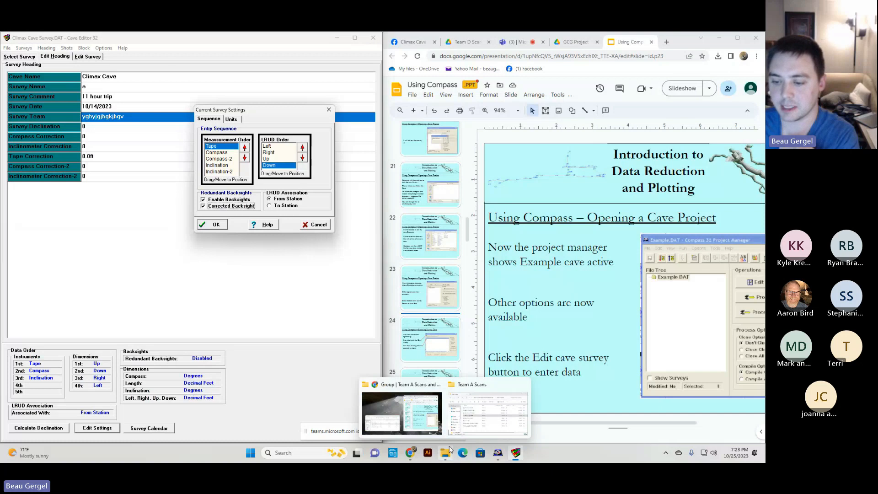
left_click(444, 456)
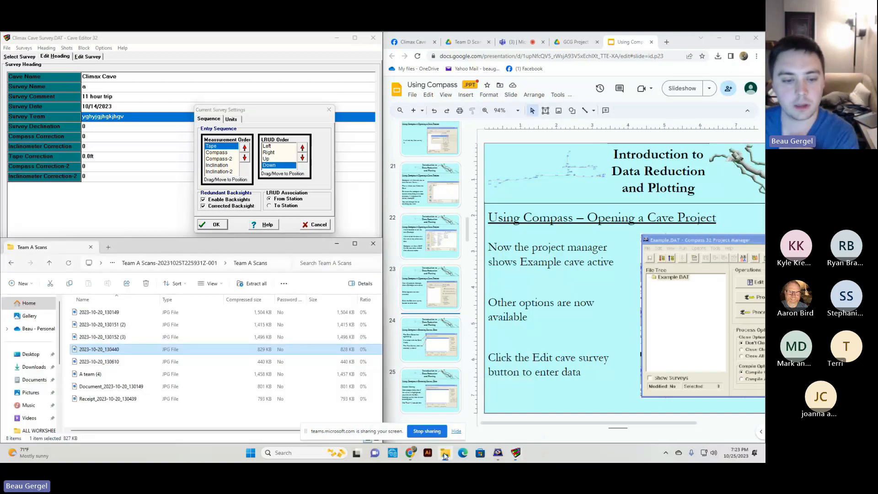
double_click(129, 351)
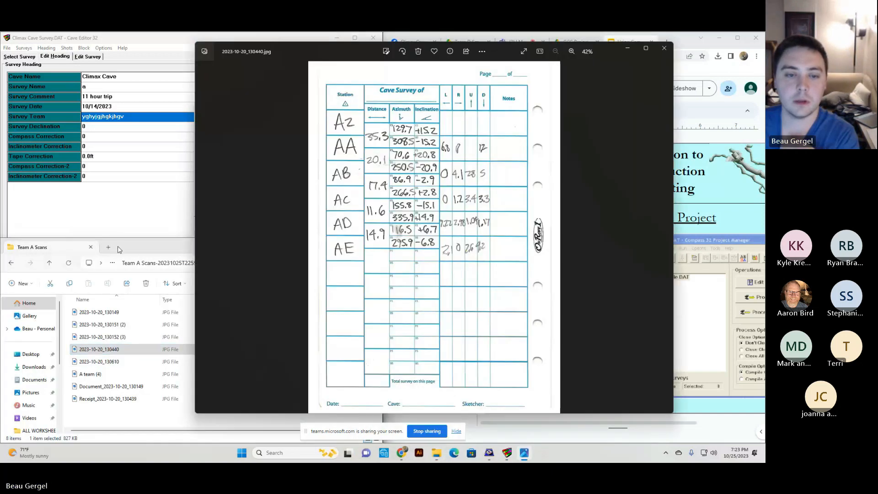
left_click(134, 211)
left_click_drag(512, 51, 602, 65)
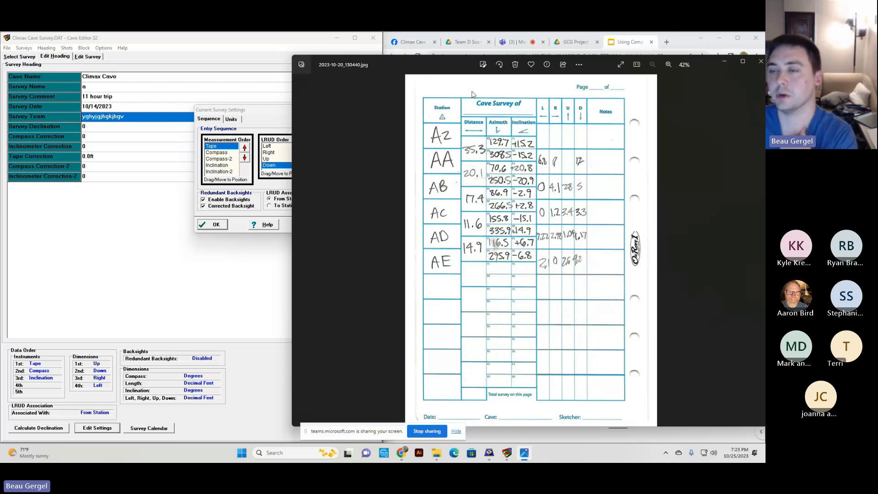
left_click_drag(749, 65, 706, 77)
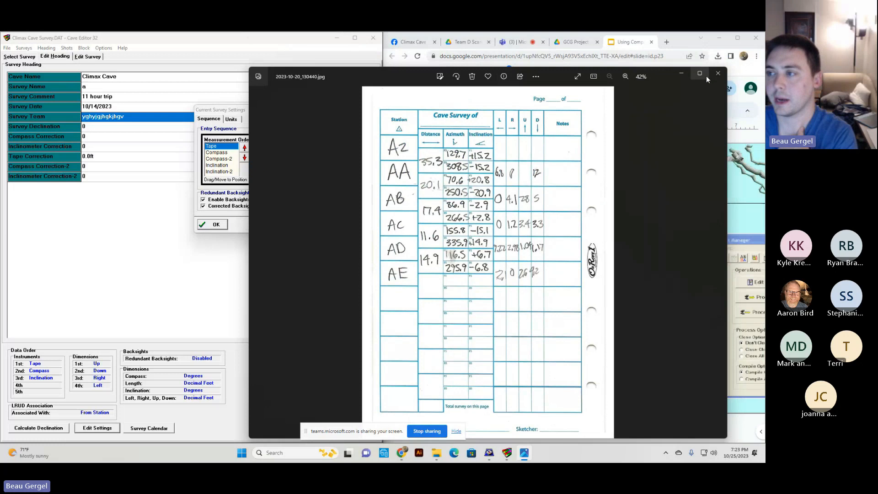
left_click(718, 73)
Turn off corrected backsights and apply the survey settings.
left_click(223, 209)
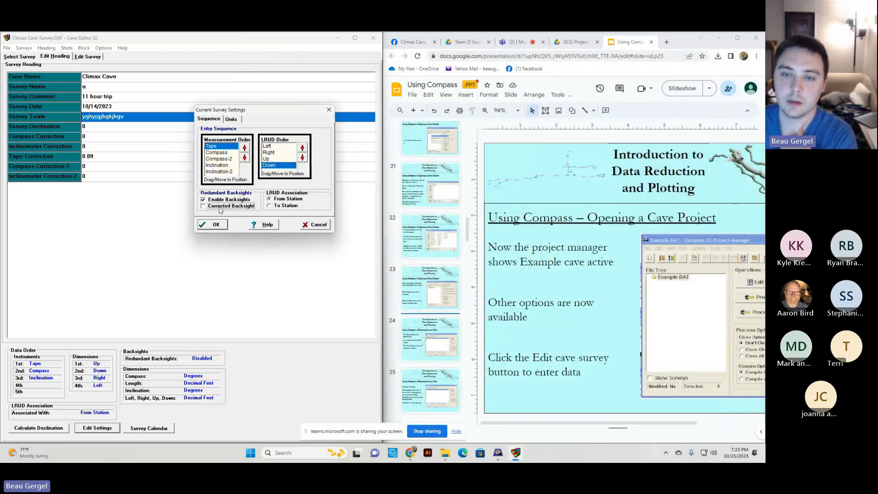
left_click(215, 225)
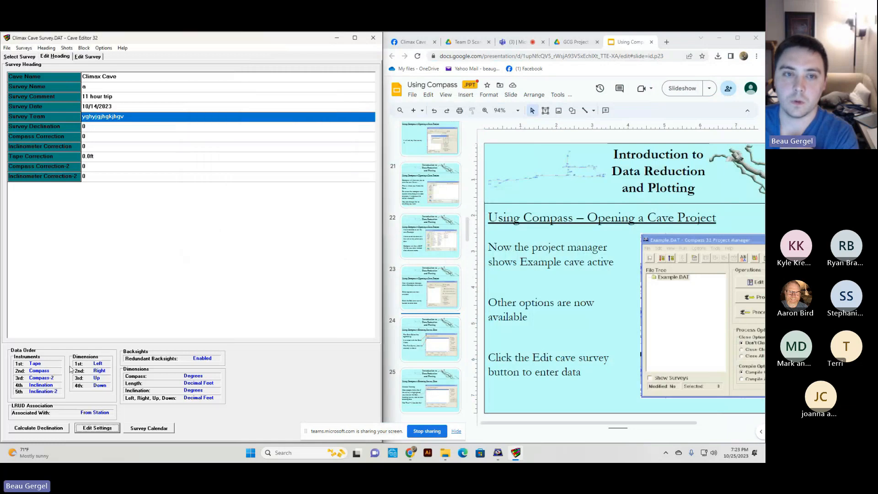
Review the shot table, the survey list and the heading fields of survey "a".
left_click(92, 57)
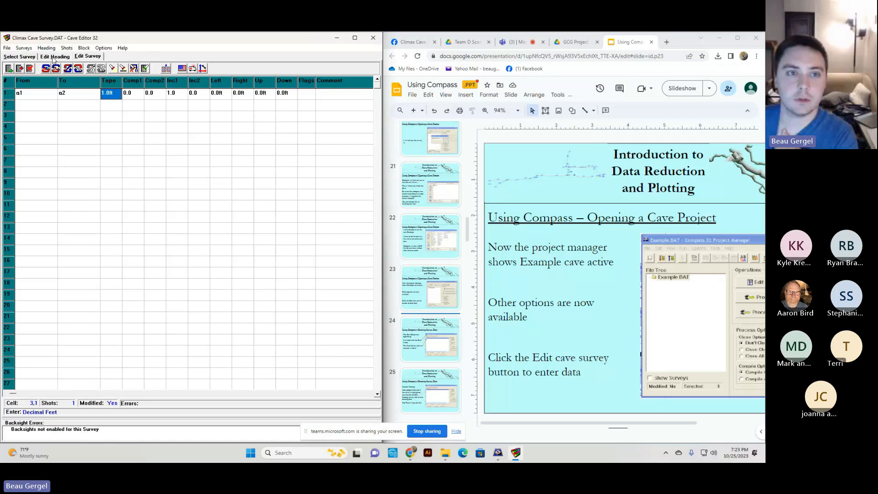
left_click(53, 57)
left_click(19, 56)
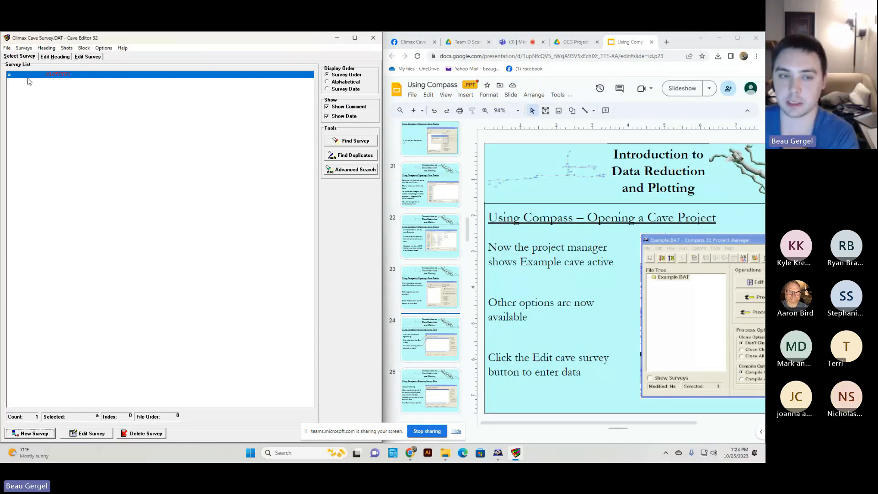
double_click(59, 74)
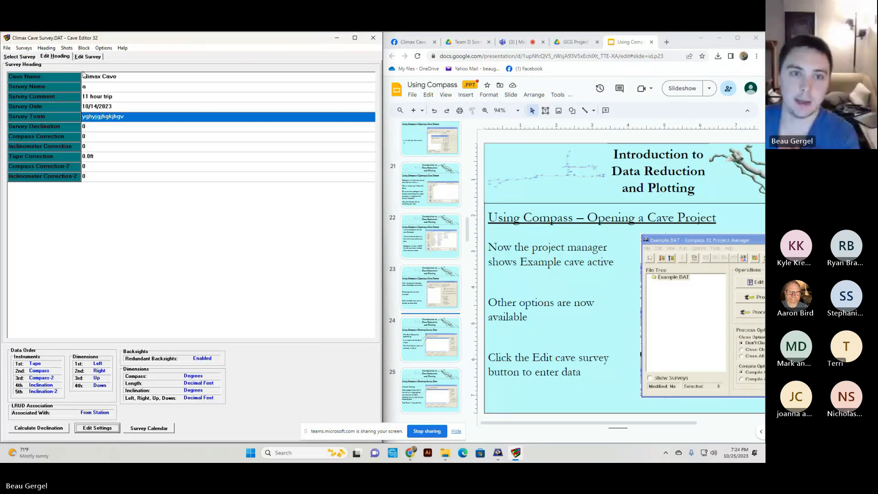
left_click(96, 78)
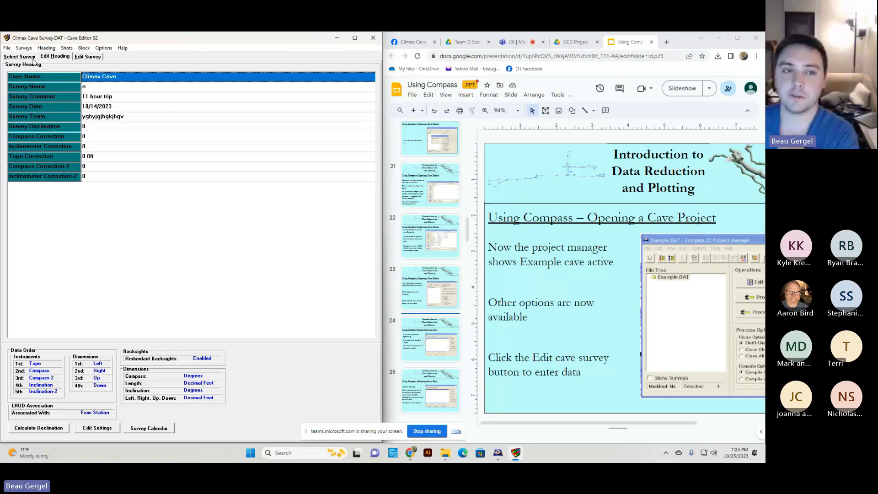
left_click(126, 108)
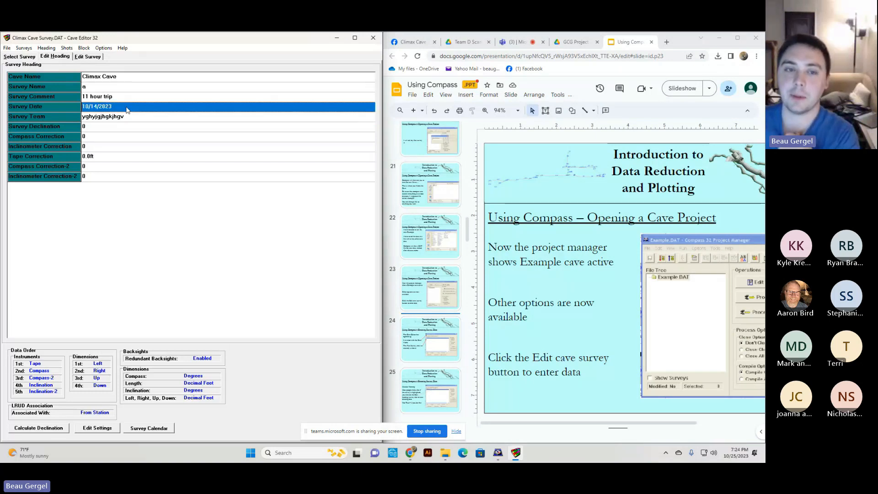
left_click(127, 118)
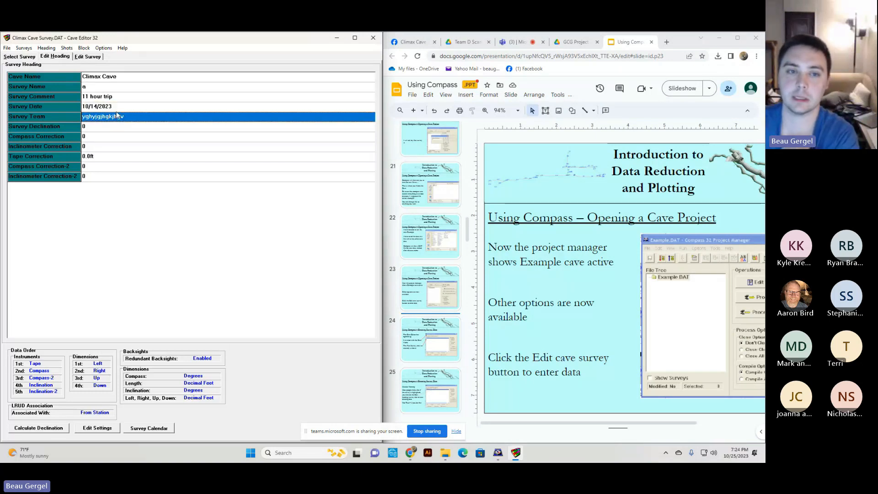
left_click(117, 97)
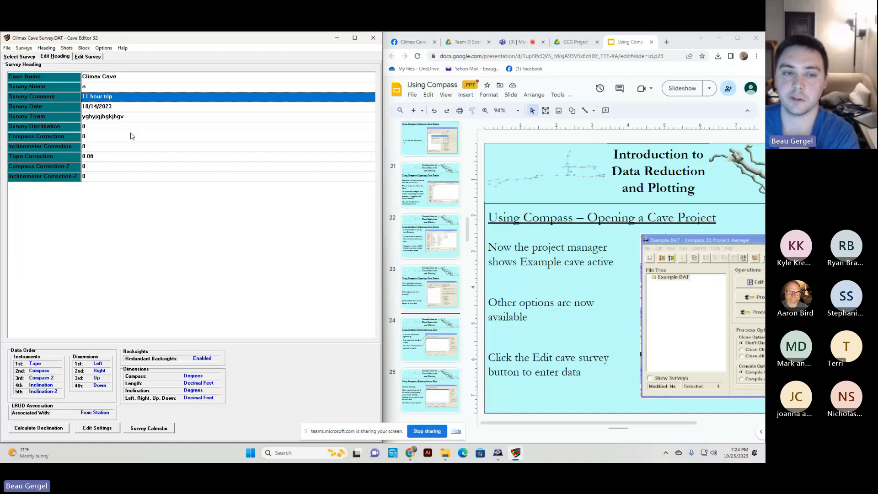
Check the entry sequence and backsight settings of survey "a" and the From and To stations of its first shot.
left_click(100, 430)
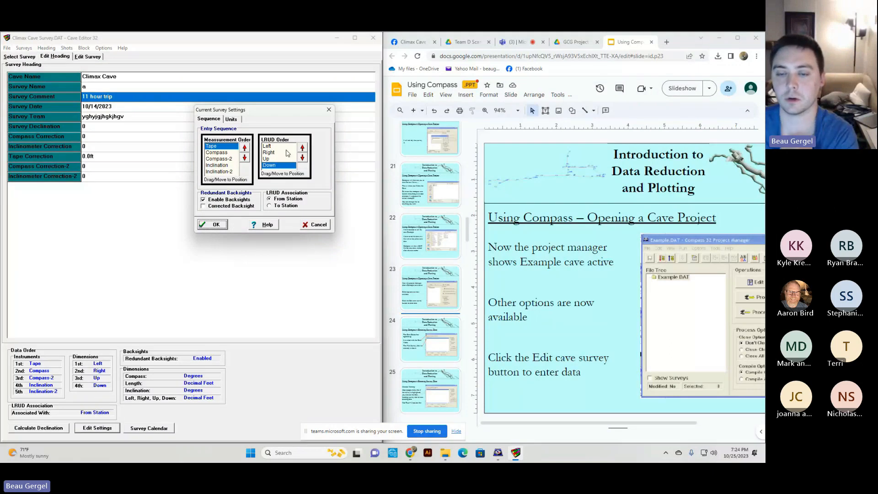
left_click(214, 225)
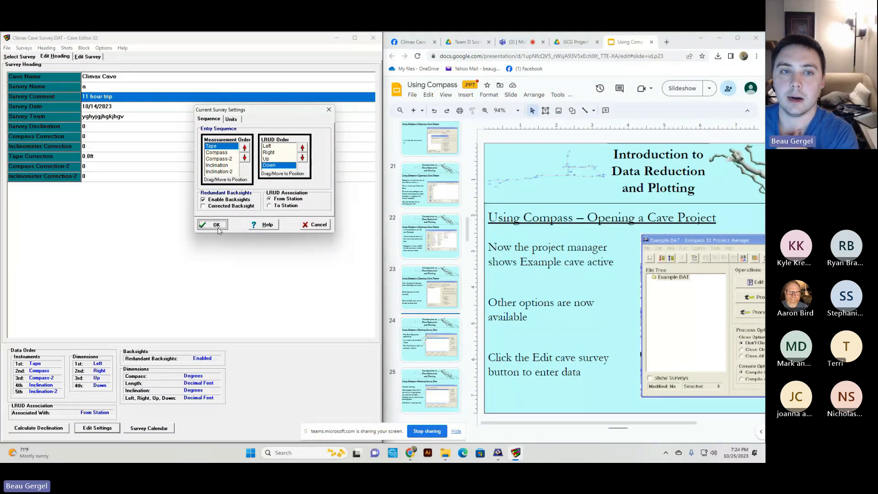
left_click(87, 56)
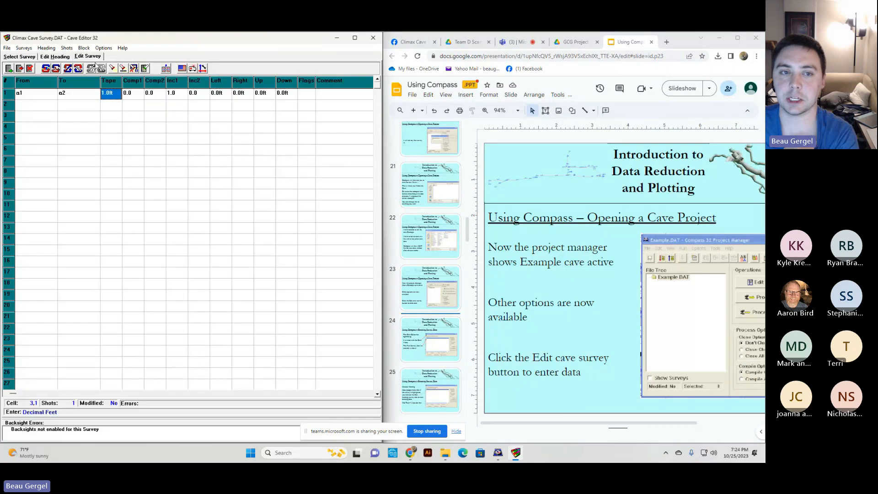
left_click(35, 96)
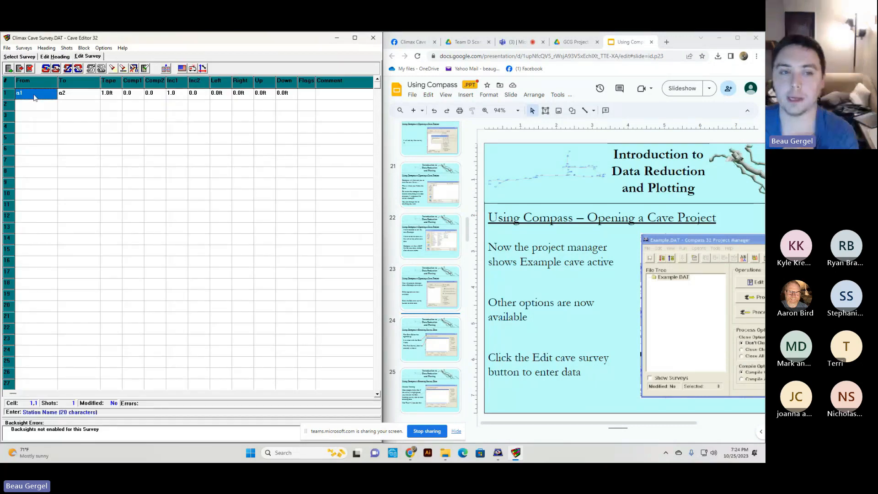
left_click(71, 98)
Bring up the Team A Scans folder and place it side by side with the cave survey editor.
left_click(446, 453)
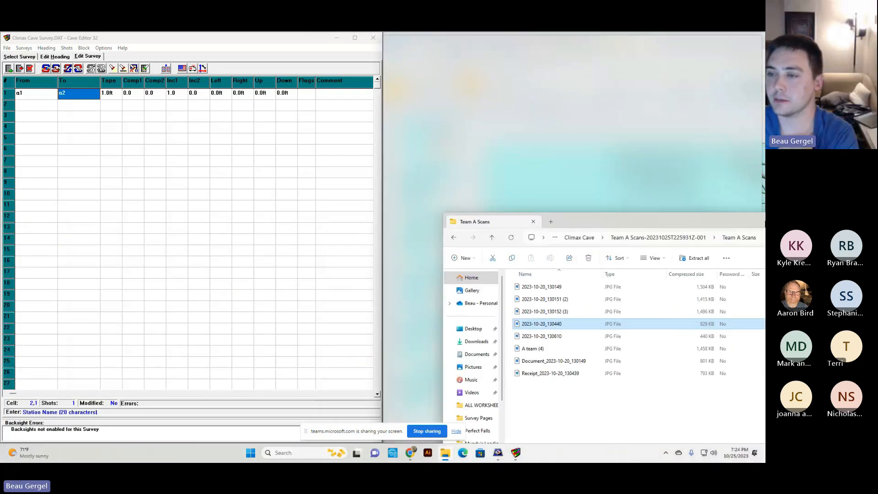
key("super+Right")
left_click(288, 170)
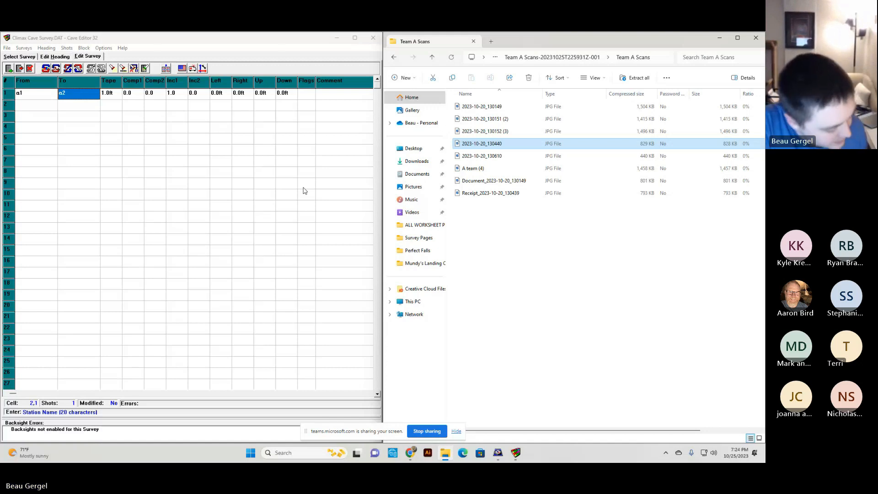
Look through the Team A scans, comparing the A team (4) sketch with the Document_2023-10-20_130149 and Receipt_2023-10-20_130439 data pages.
double_click(456, 155)
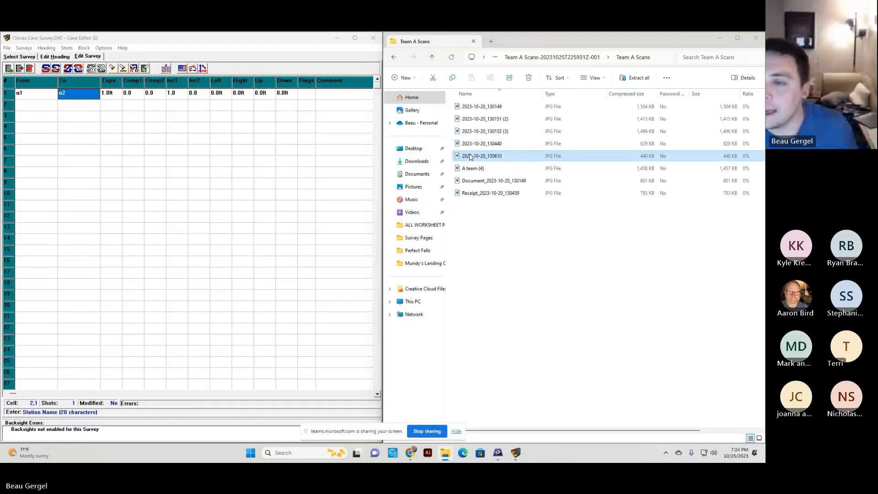
left_click(717, 73)
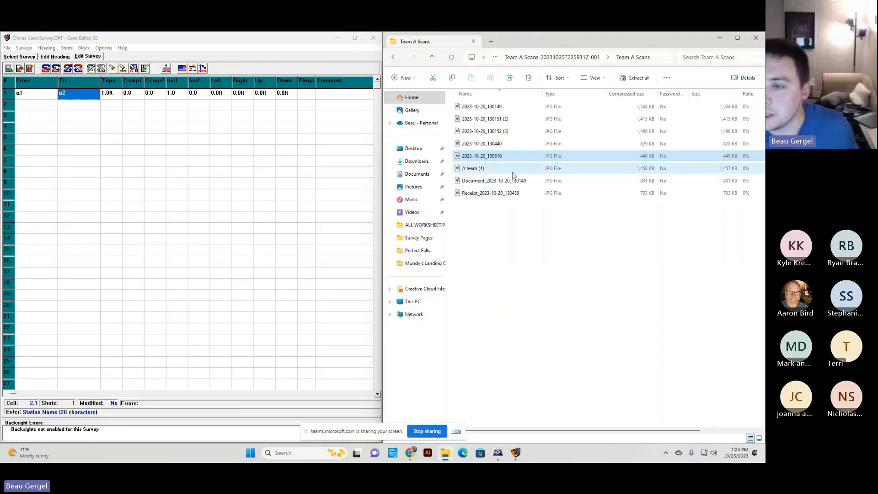
double_click(457, 221)
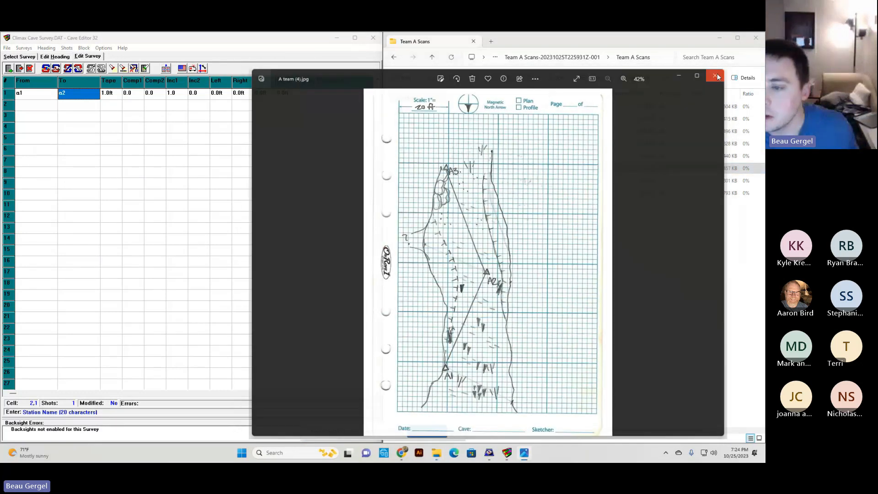
left_click(717, 73)
double_click(488, 181)
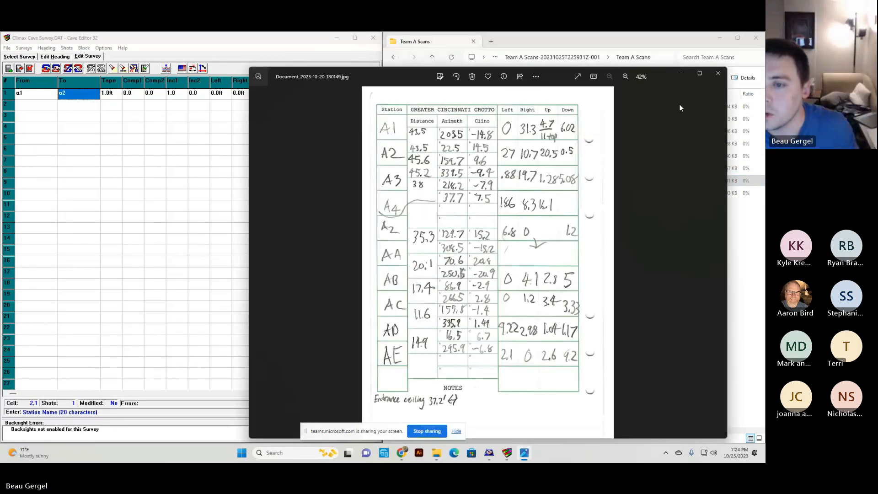
left_click(718, 74)
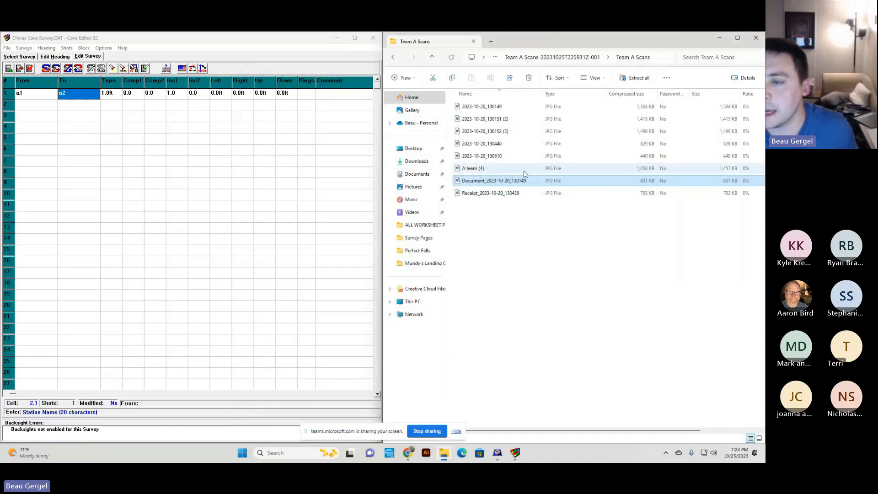
double_click(503, 193)
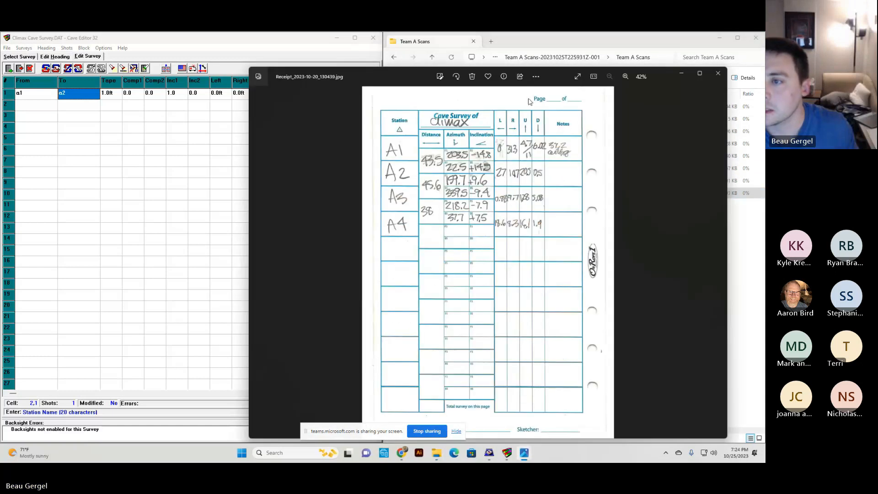
left_click_drag(556, 76, 616, 80)
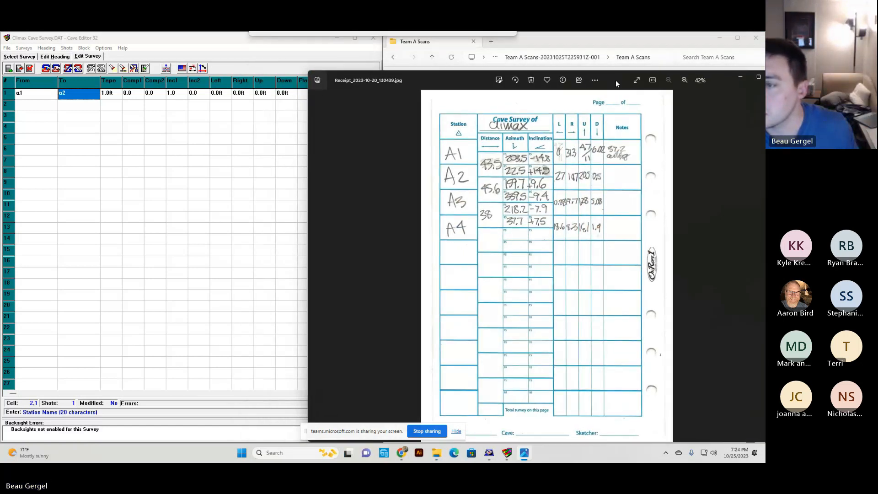
left_click_drag(616, 81, 469, 81)
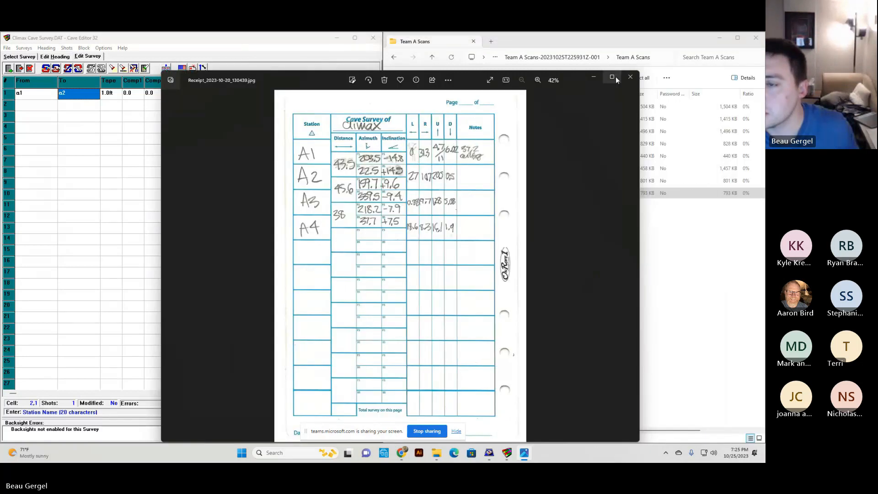
left_click(631, 77)
double_click(513, 181)
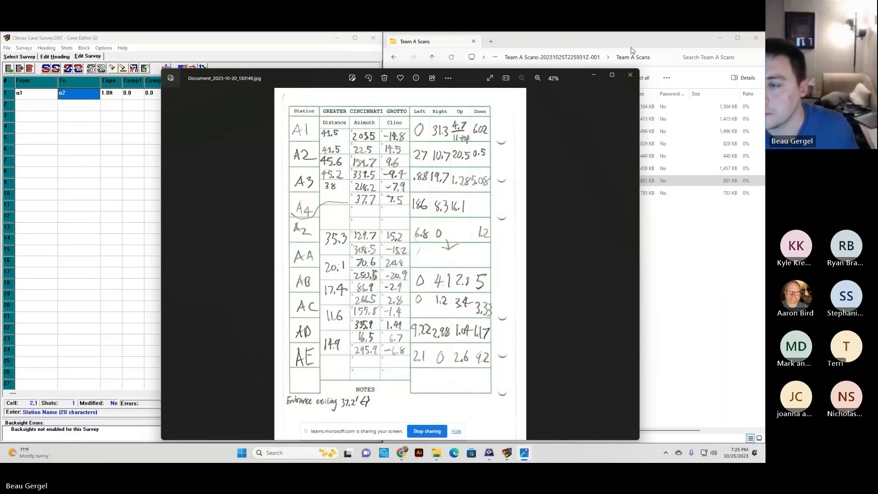
left_click(630, 74)
Open the Receipt_2023-10-20_130439 scan and place it side by side with the shot table.
double_click(553, 193)
left_click_drag(475, 78, 758, 114)
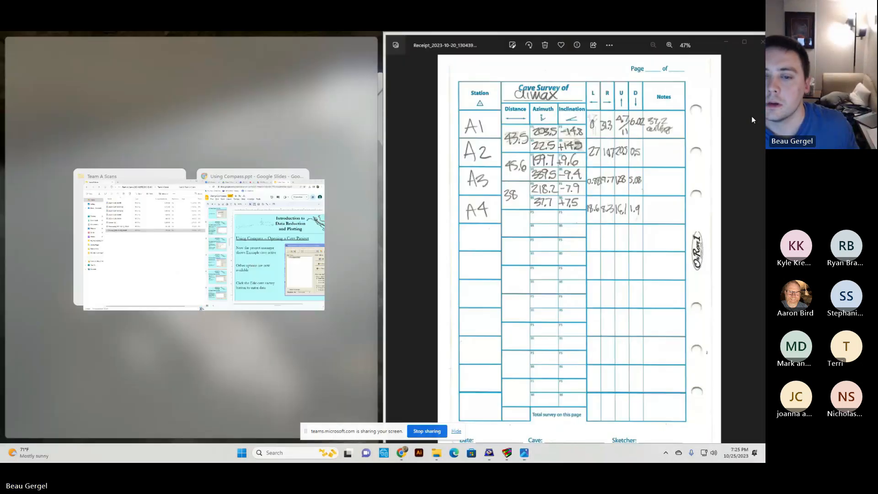
left_click(136, 154)
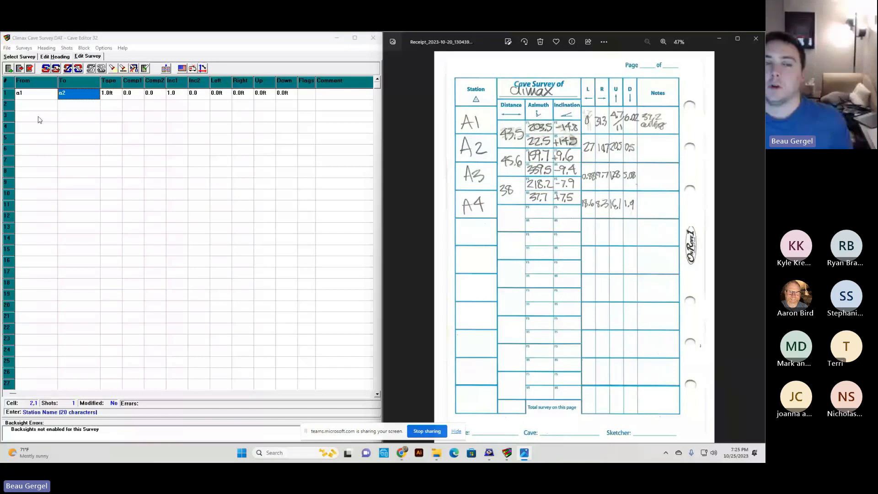
Enter a tape length of 43.5 ft, foresight azimuth 203.5 and backsight azimuth 22.5 for the a1 to a2 shot.
left_click(38, 96)
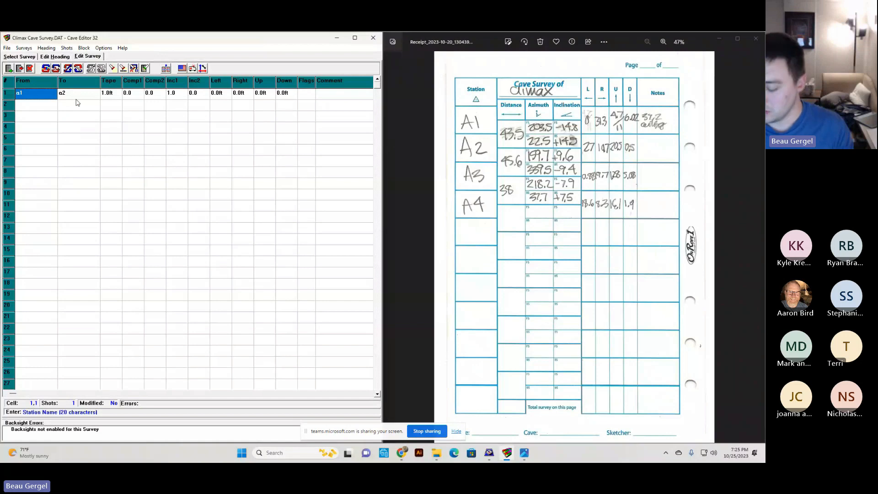
left_click(109, 94)
type("43.5")
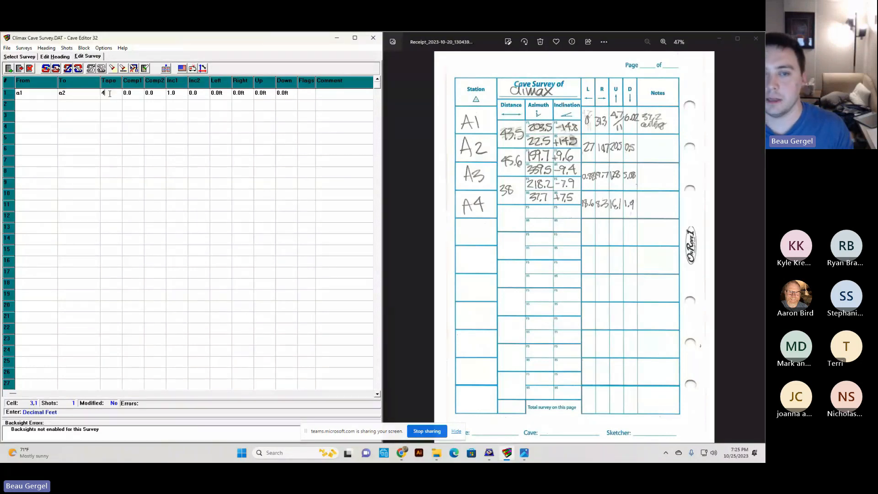
key("Return")
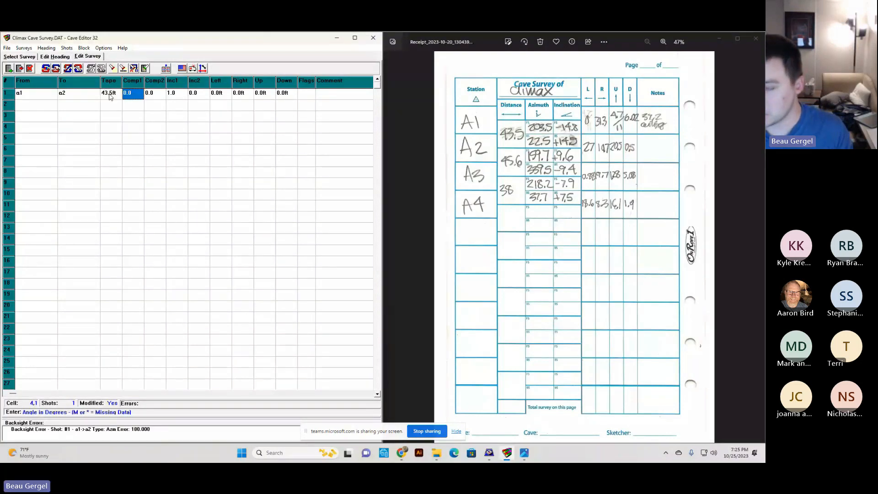
type("203.")
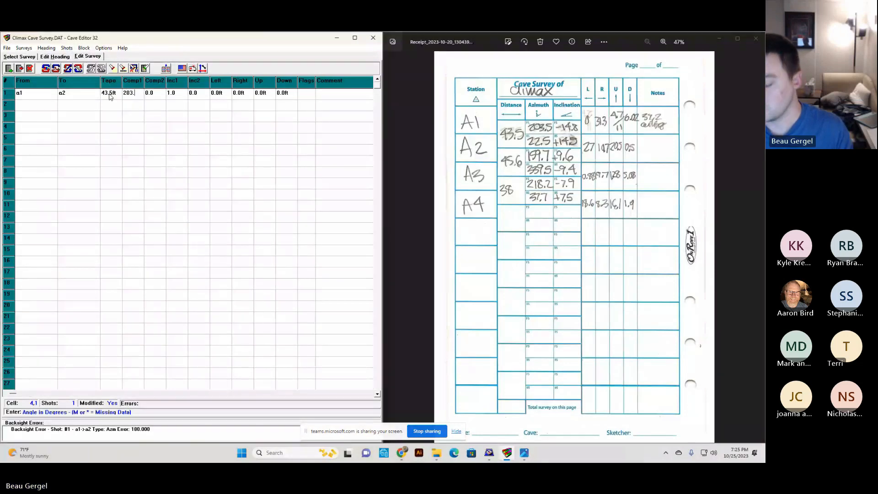
type("22")
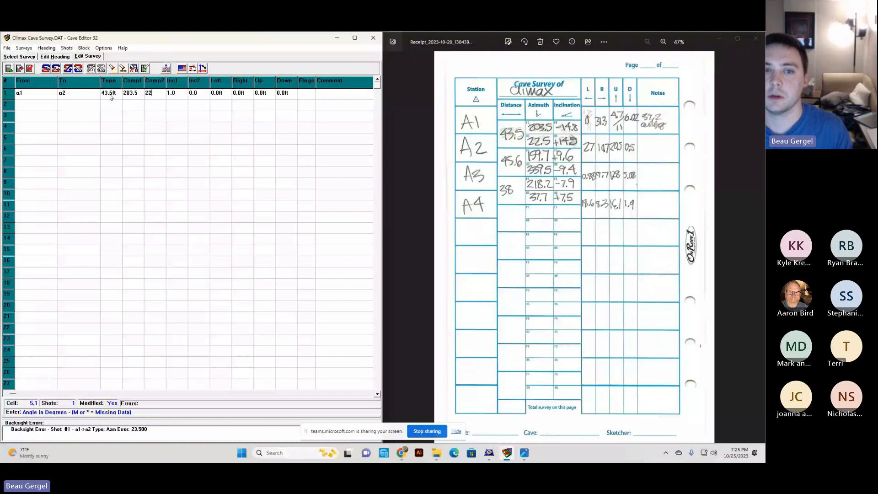
type(".5")
key("Tab")
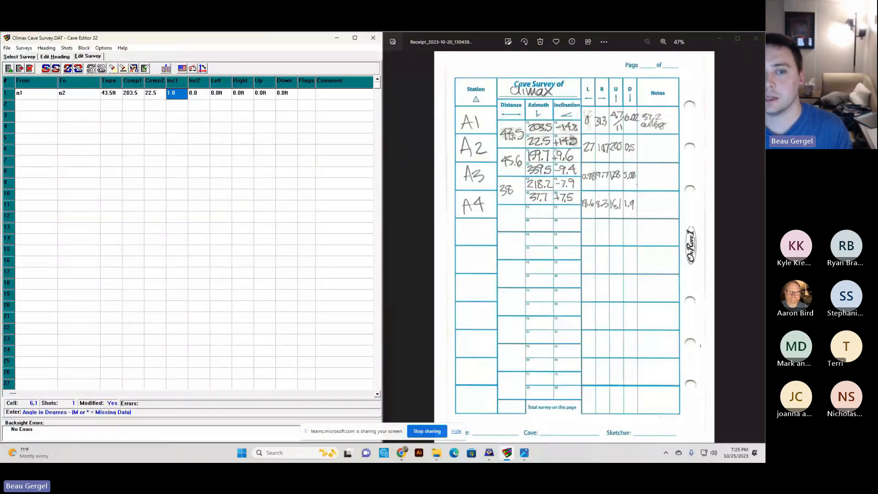
Change the To station of the first shot to a7.
left_click(20, 106)
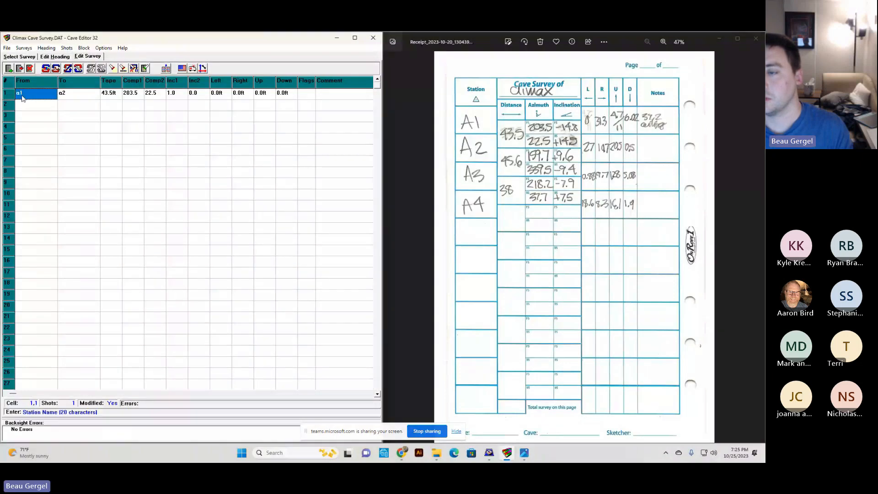
left_click(88, 104)
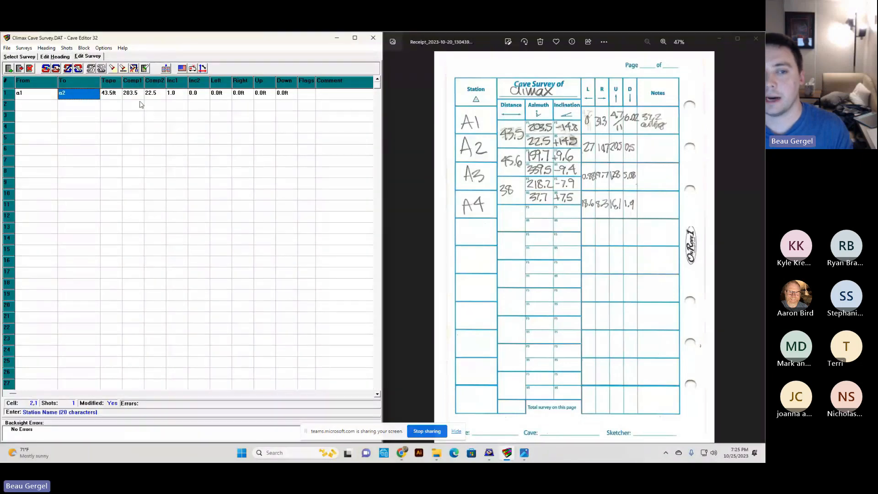
left_click(69, 95)
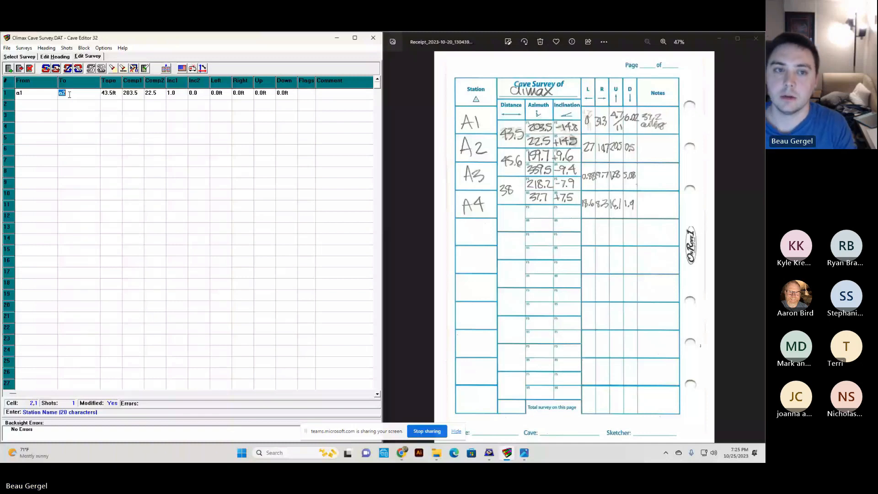
type("a7")
key("Return")
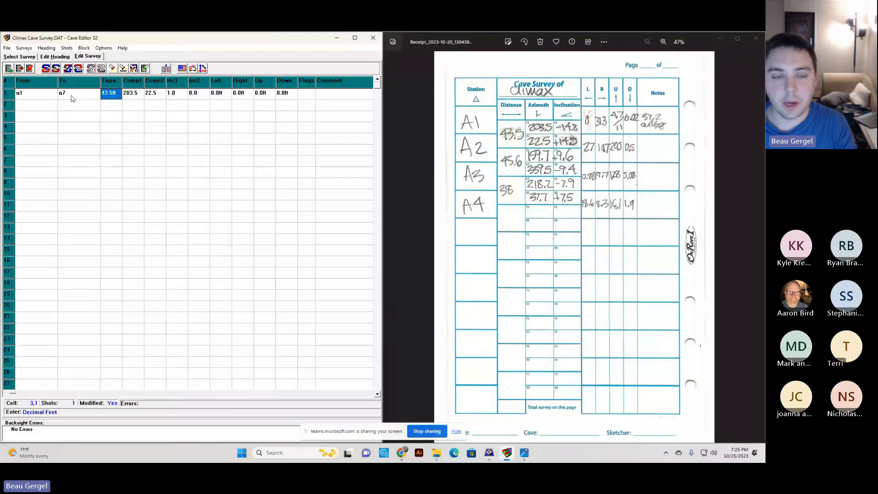
Set the first shot's To station back to a2.
left_click(73, 98)
left_click(73, 98)
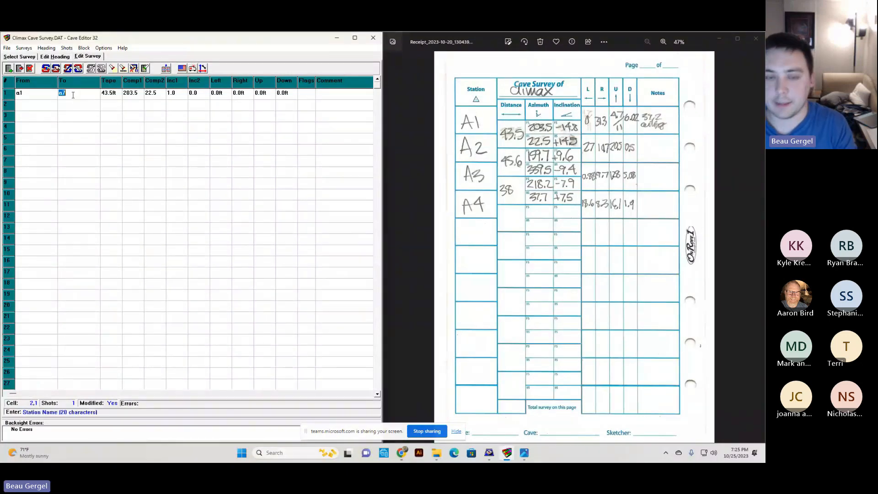
left_click(73, 95)
key("BackSpace")
type("2")
key("Return")
Enter a foresight inclination of -14.8 and a backsight inclination of 14.5 for the a1 to a2 shot.
key("Return")
key("Return")
key("Return")
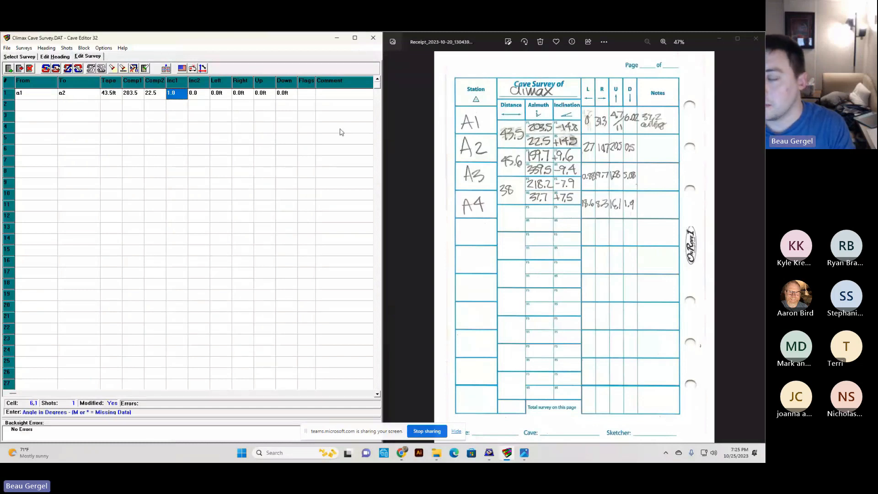
type("-14.8")
key("Return")
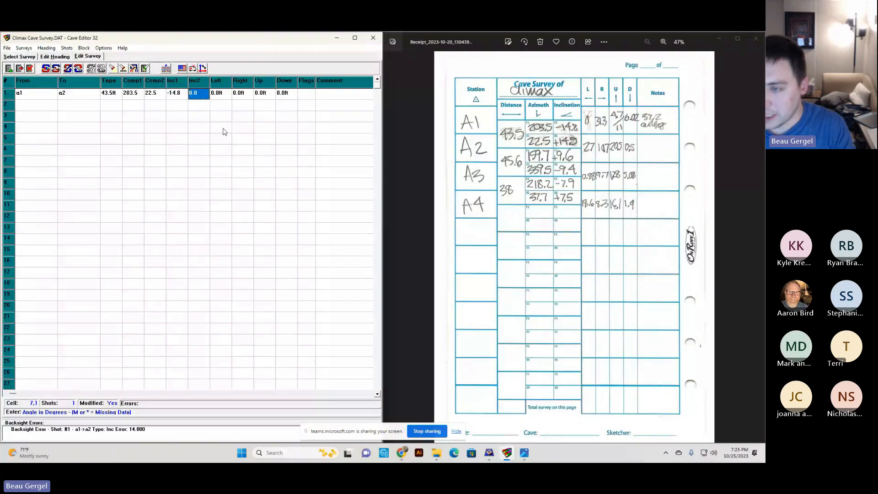
type("14.")
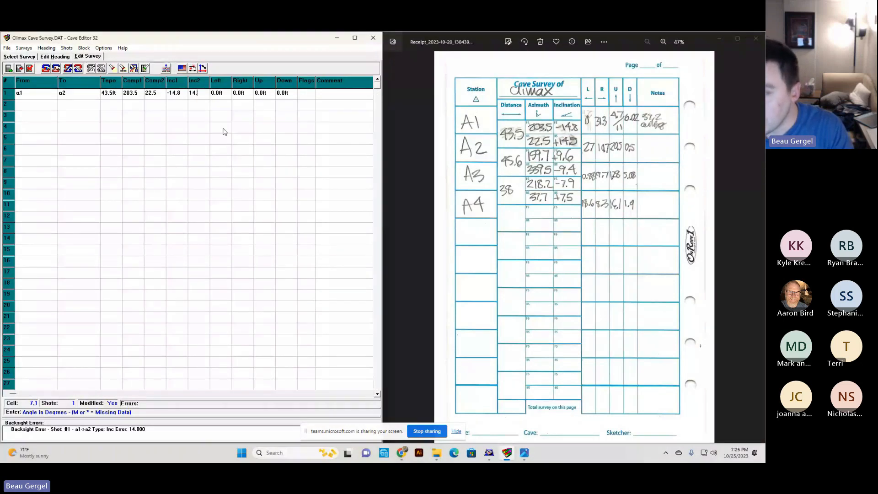
type("5")
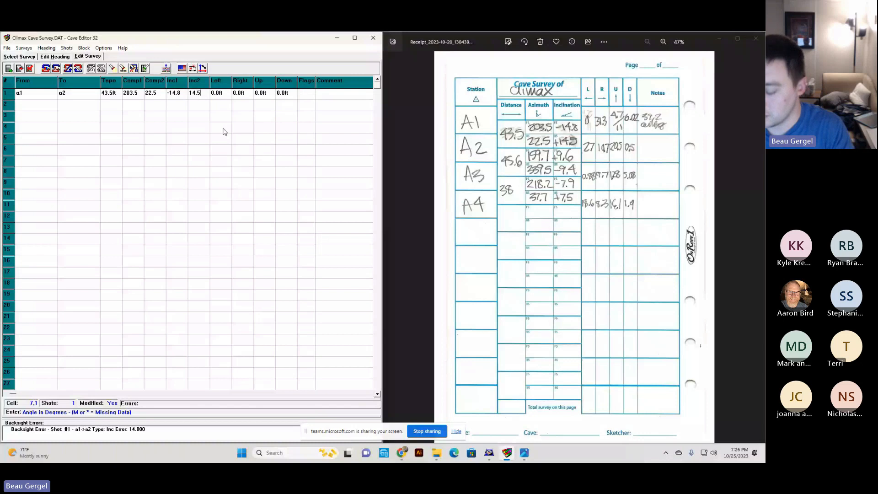
key("Return")
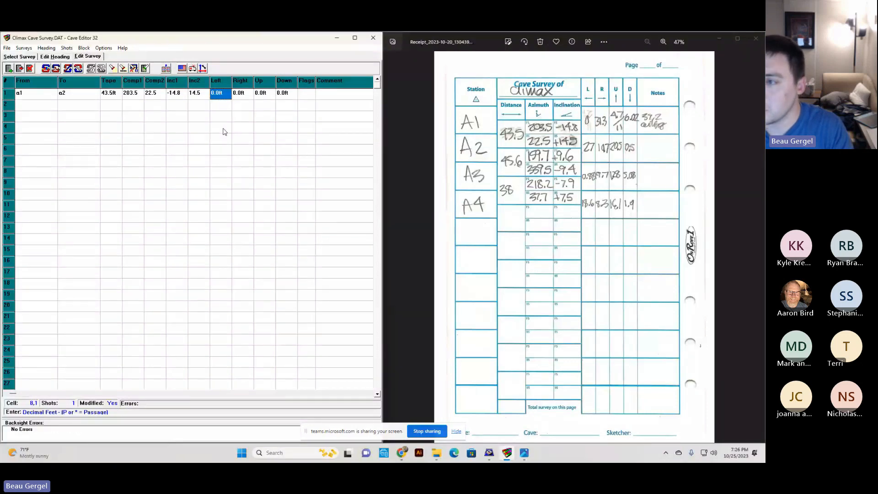
Enter passage dimensions of left 0, right 31.3, up 11 and down 6.0 ft for the a1 to a2 shot.
key("Return")
type("31.")
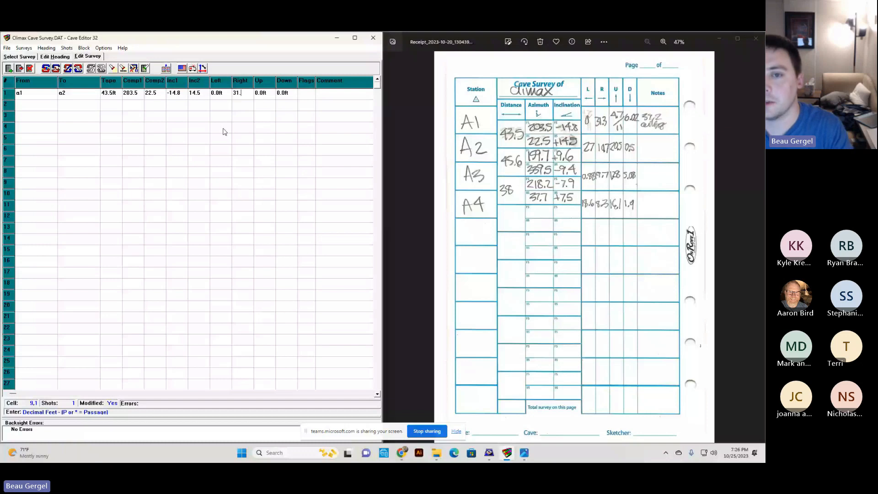
type("3")
key("Return")
type("11")
key("Return")
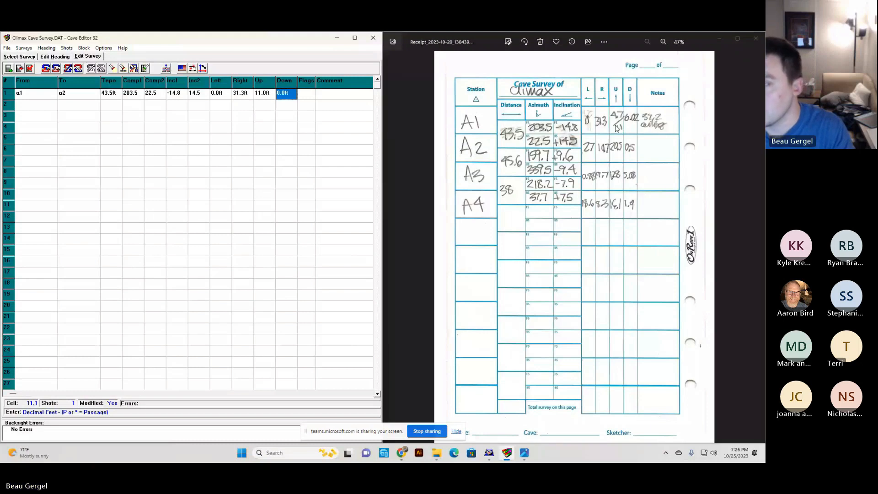
type("6.0")
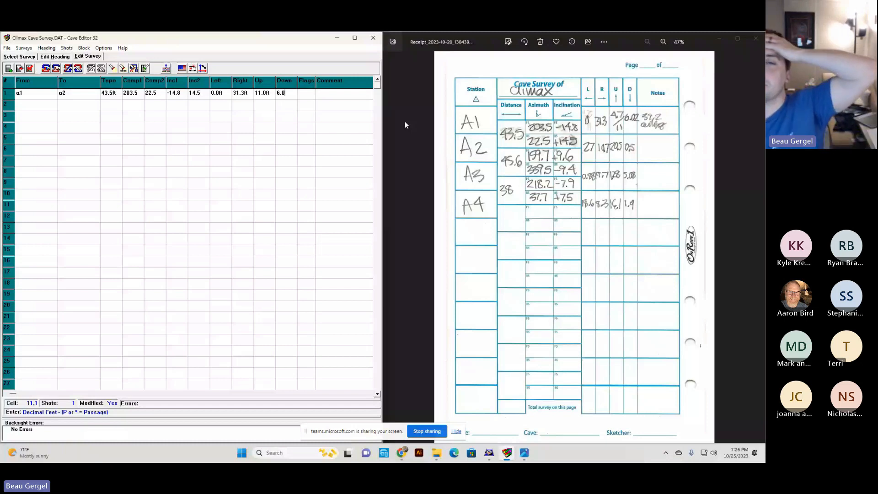
key("Return")
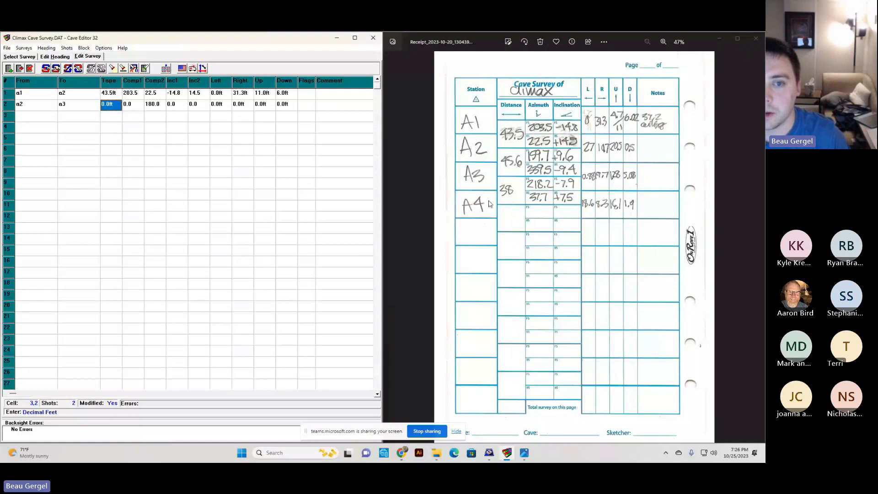
Enter a tape length of 45.6 ft, foresight azimuth 159.7 and backsight azimuth 339.5 for the a2 to a3 shot.
type("45.6")
key("Return")
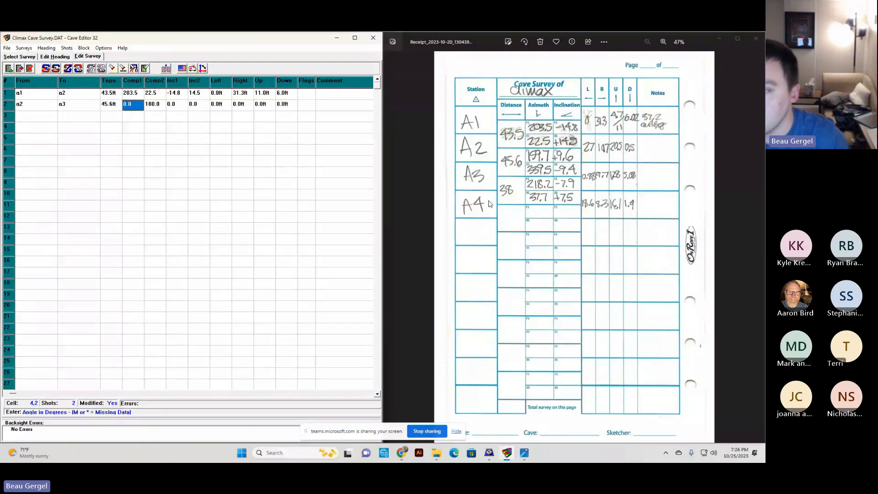
type("159")
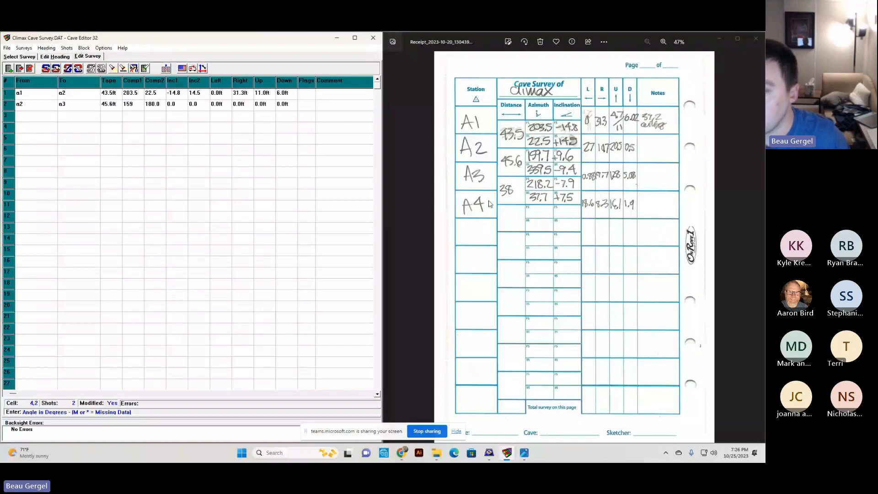
type(".7")
key("Return")
type("339.5")
key("Return")
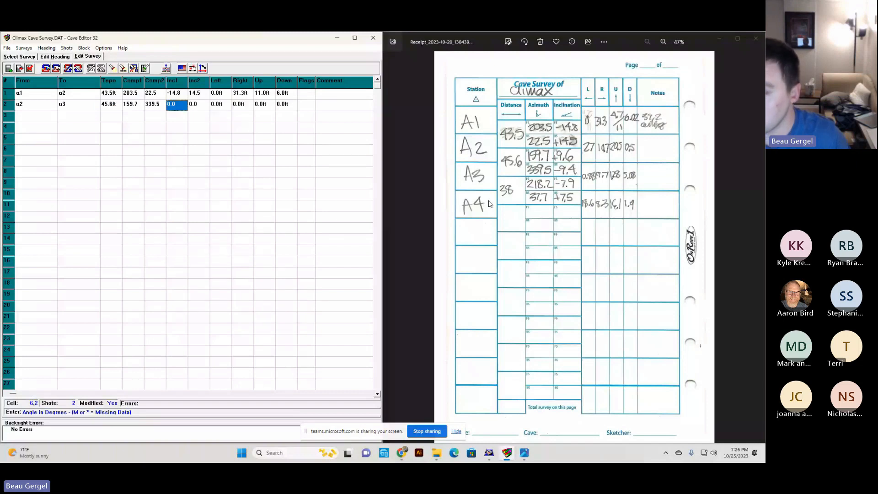
Enter a foresight inclination of 9.6 and a backsight inclination of -9.4 for the a2 to a3 shot.
type("9.6")
key("Return")
type("-9")
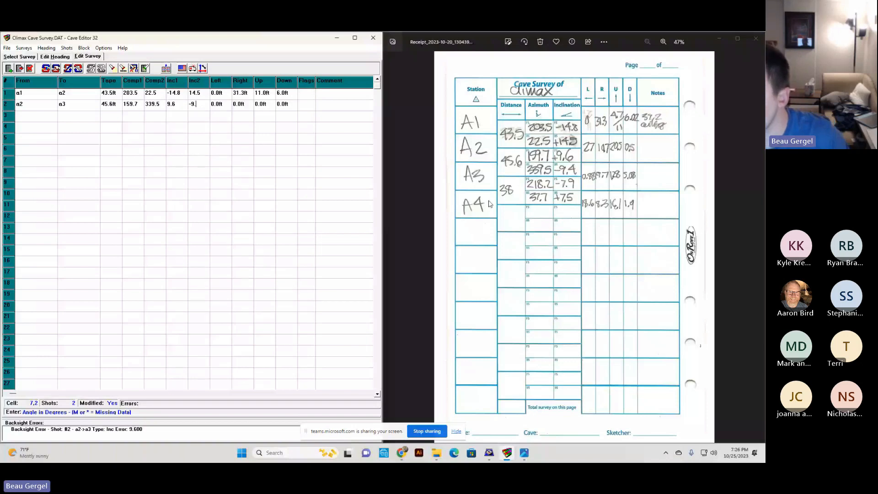
type(".4")
key("Return")
Enter passage dimensions of left 27, right 19.7, up 20.5 and down 0.5 ft for the a2 to a3 shot.
type("27")
key("Return")
type("19")
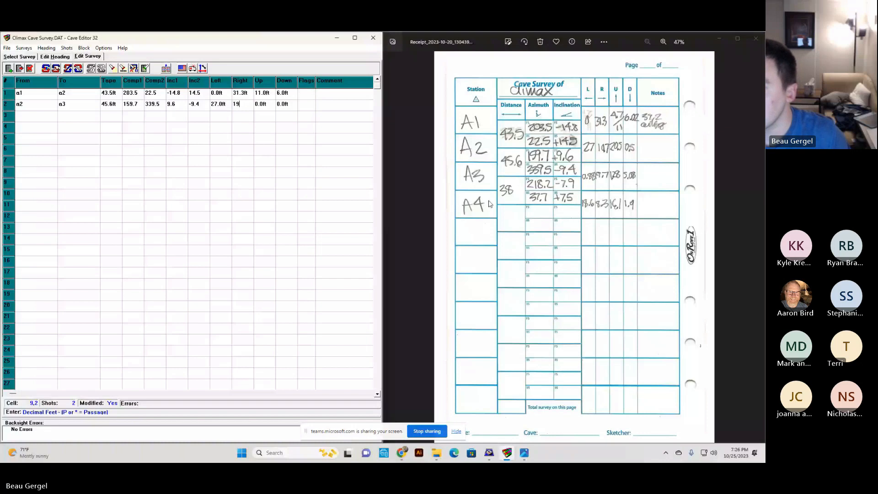
type(".7")
key("Return")
type("20.")
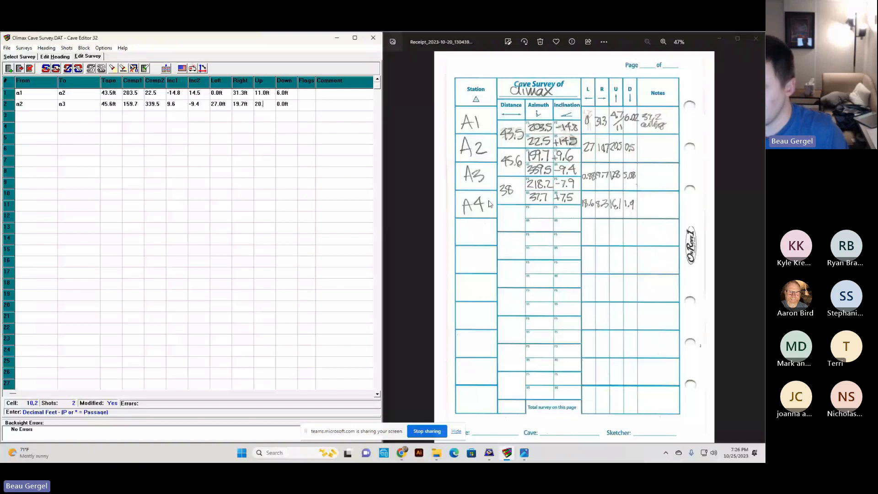
type("5")
key("Return")
type("0.5")
key("Return")
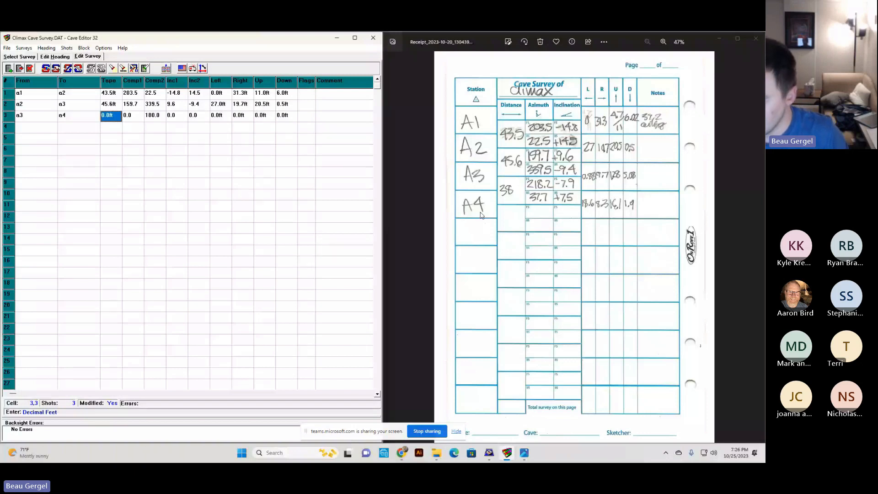
Enter a tape length of 38 ft, foresight azimuth 218.2 and backsight azimuth 37.7 for the a3 to a4 shot.
type("38")
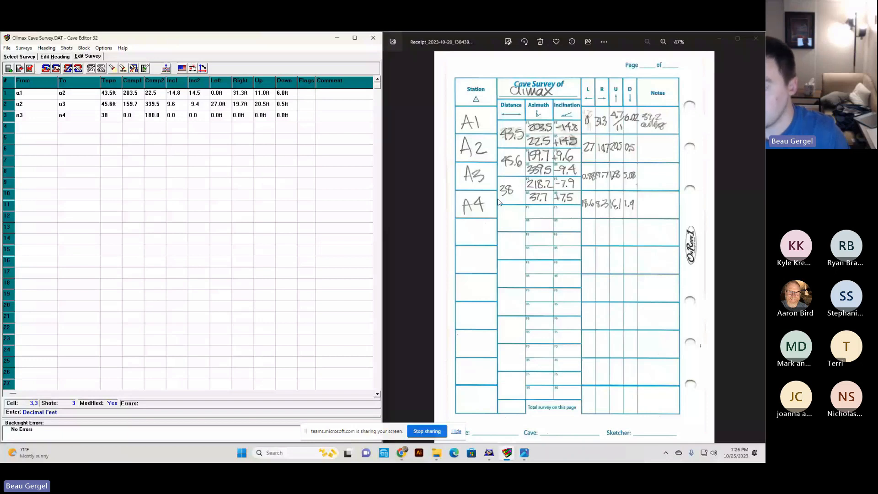
key("Return")
type("218.2")
key("Return")
type("37.7")
key("Return")
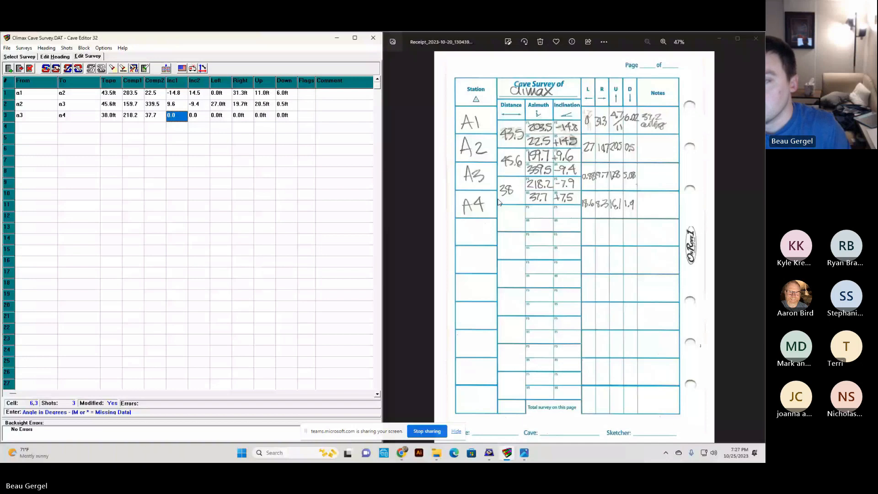
Enter a foresight inclination of -7.9 and a backsight inclination of 7.5 for the a3 to a4 shot.
type("-7.9")
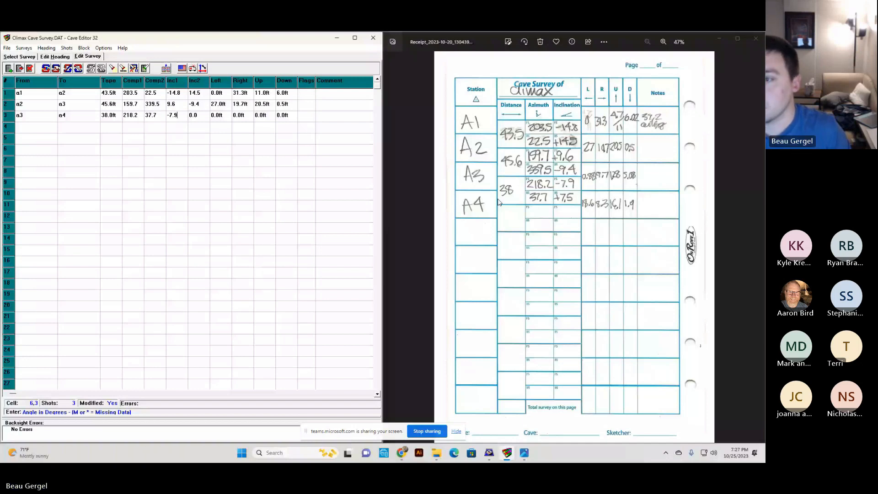
key("Return")
type("7.5")
key("Return")
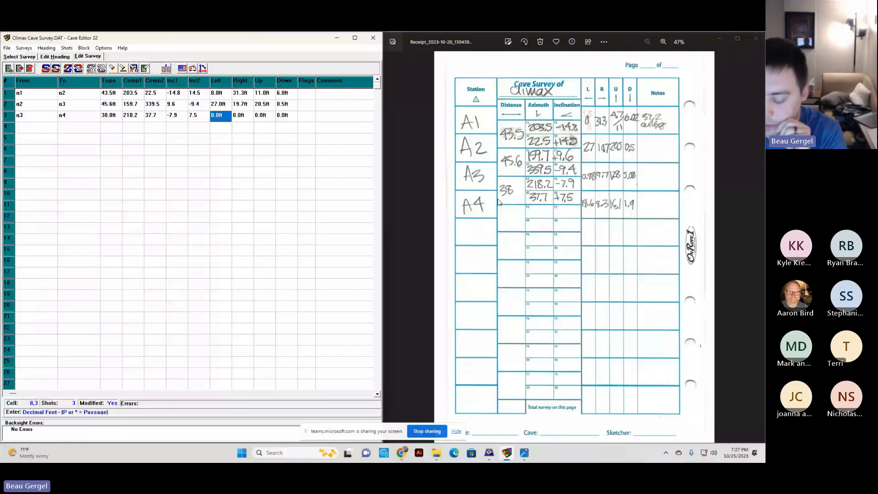
Enter passage dimensions of left 0.88, right 9.7, up 12.1 and down 5.1 ft for the a3 to a4 shot.
type(".")
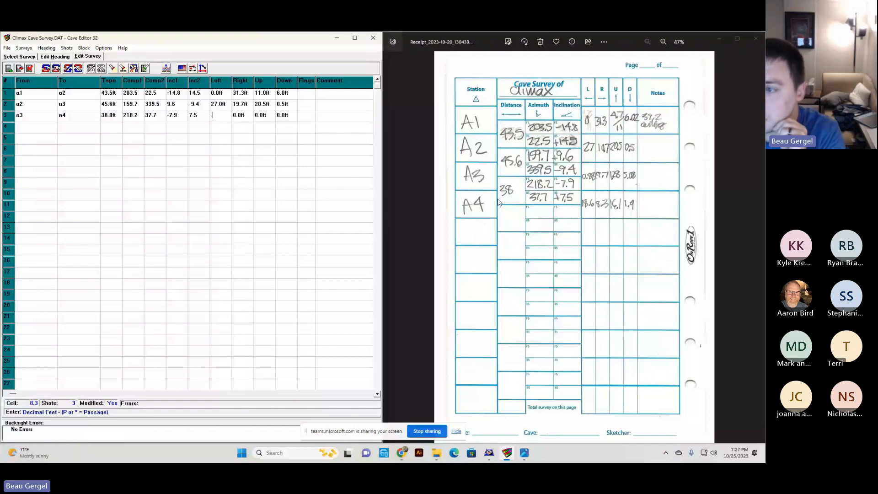
type("88")
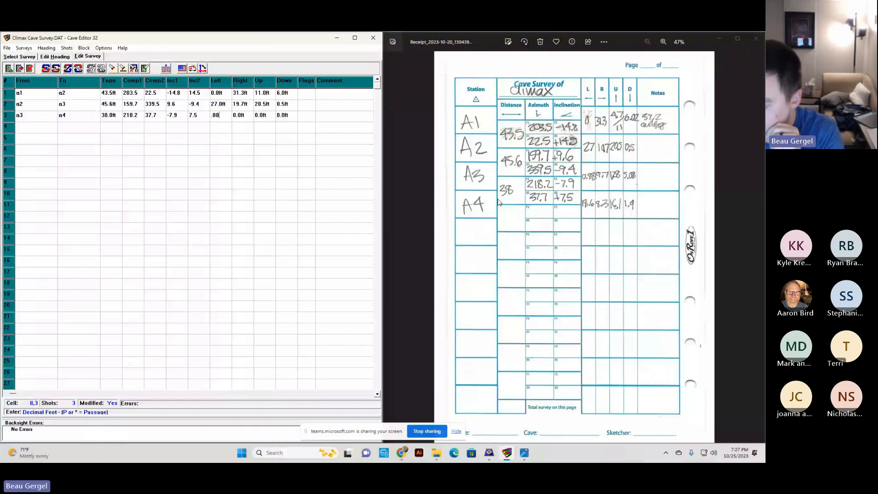
key("Tab")
type("9.7")
key("Tab")
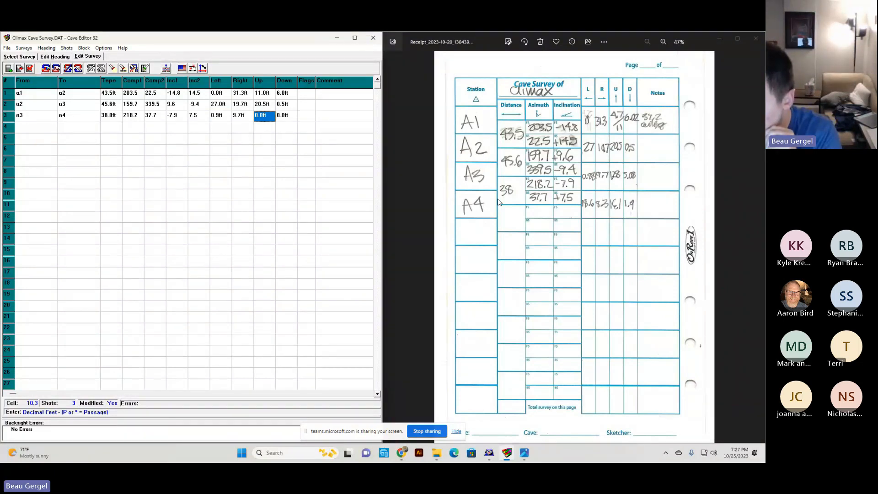
type("12.1")
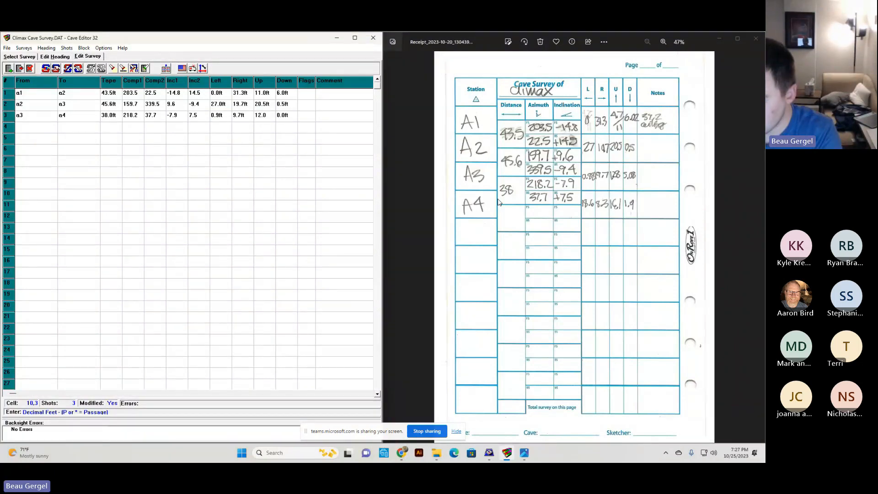
key("Tab")
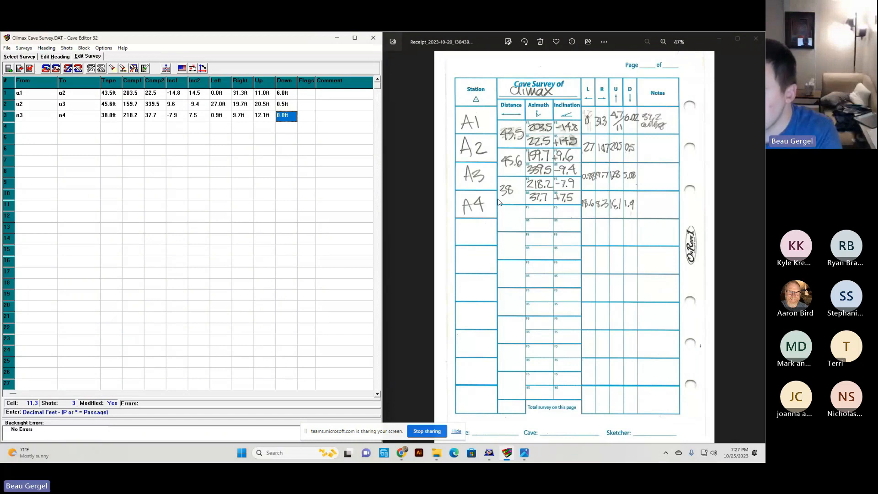
type("5.1")
key("Return")
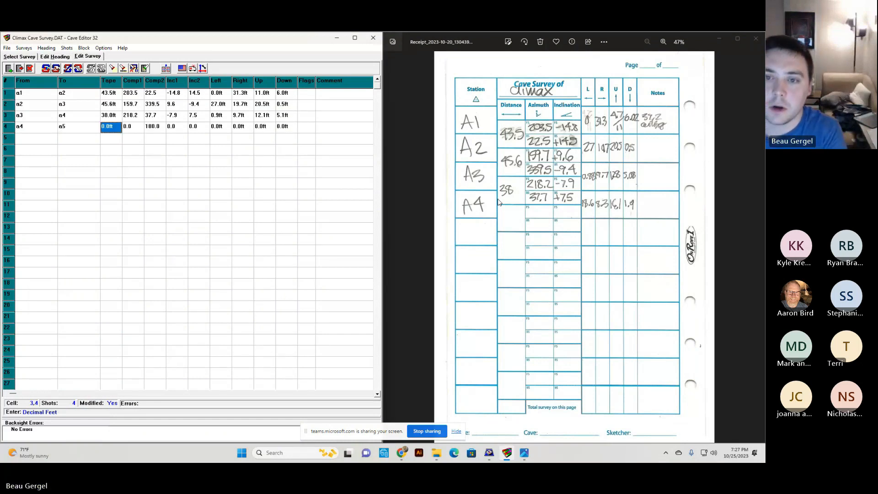
Change the fourth shot's To station to a4 so the shot runs from a4 to itself.
left_click(31, 128)
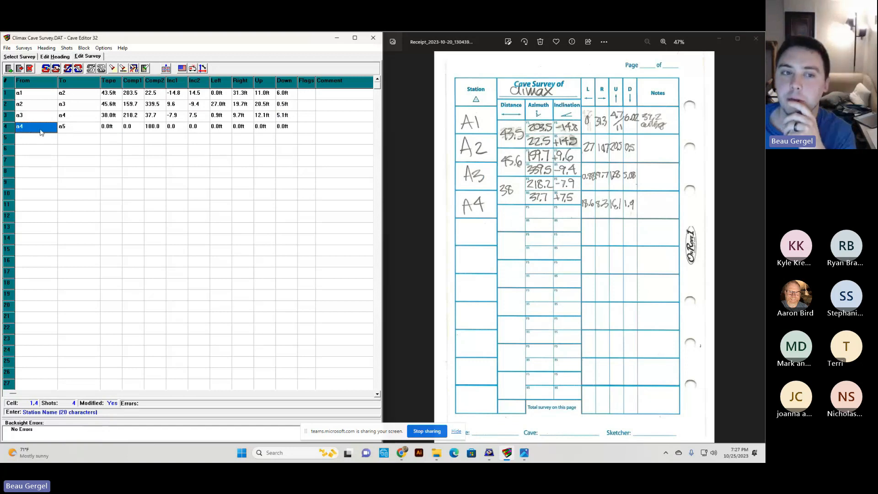
left_click(67, 130)
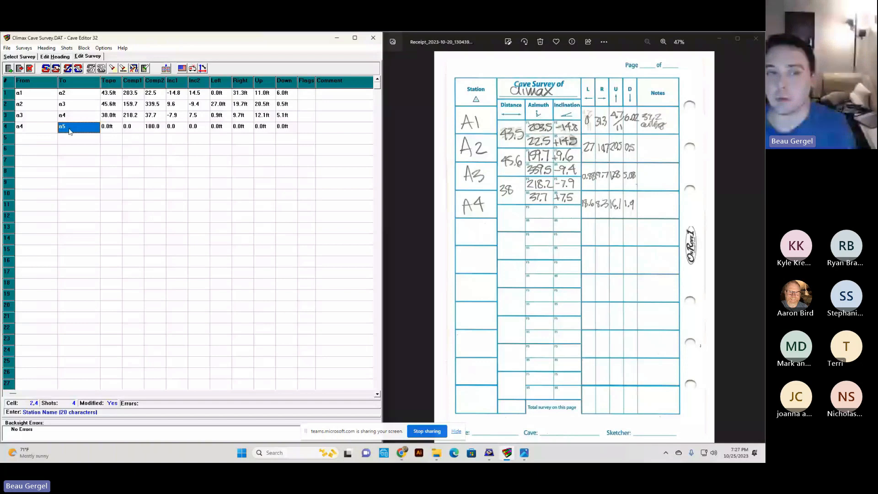
left_click(70, 128)
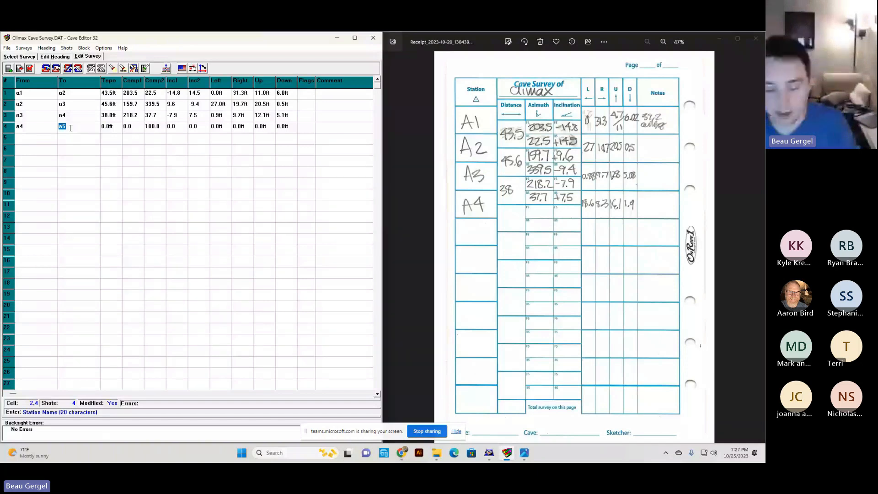
type("a4")
key("Return")
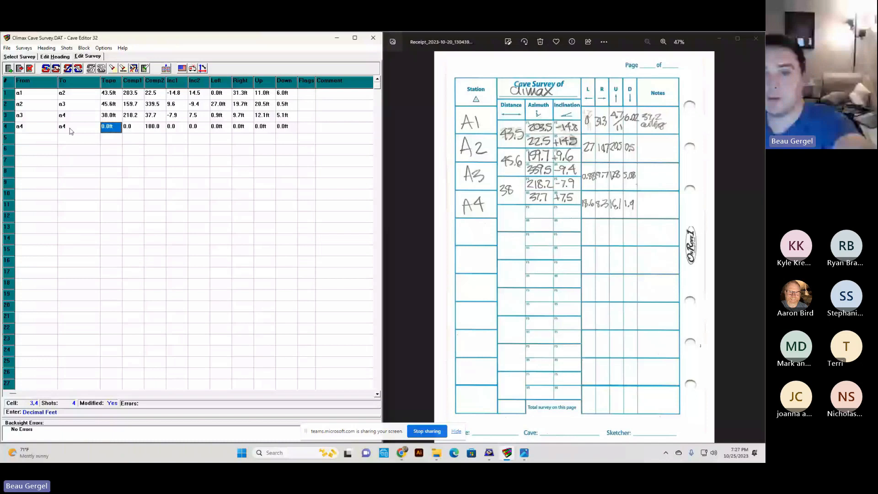
Enter passage dimensions of left 18.6, right 8.3, up 16.1 and down 1.9 ft for the a4 to a4 shot.
left_click(217, 131)
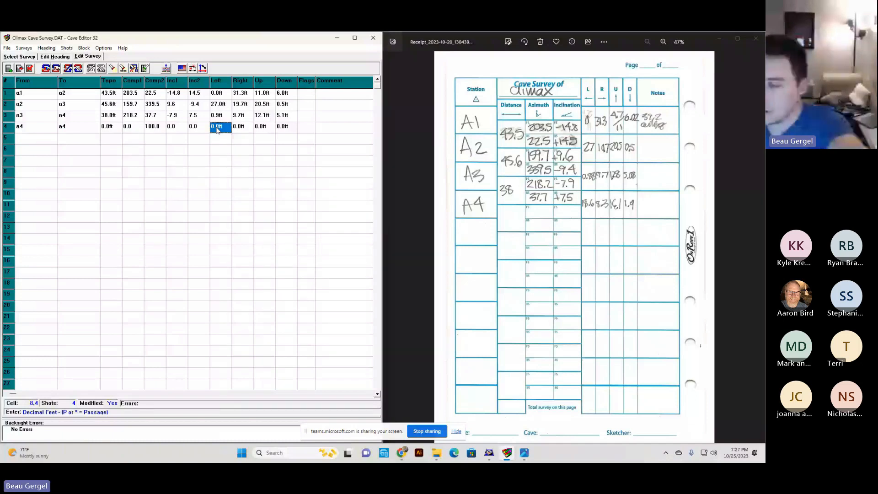
type("18.6")
key("Return")
type("8.3")
key("Return")
type("16.1")
key("Return")
type("1")
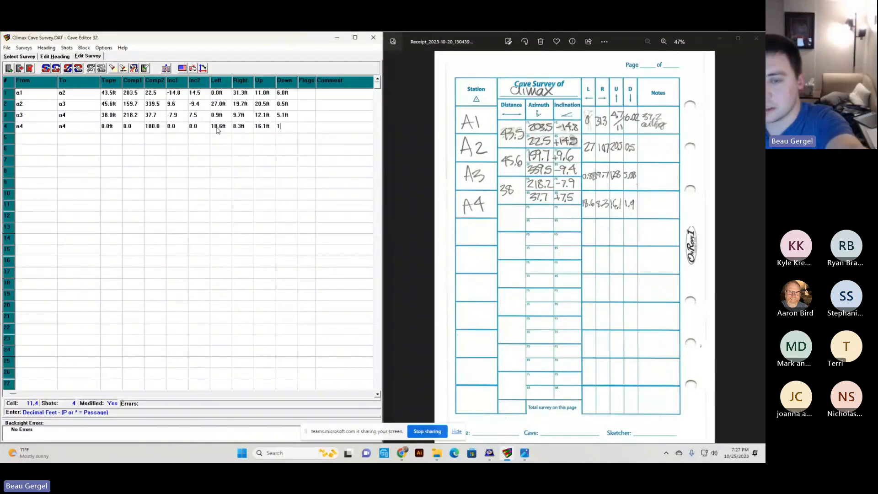
type(".9")
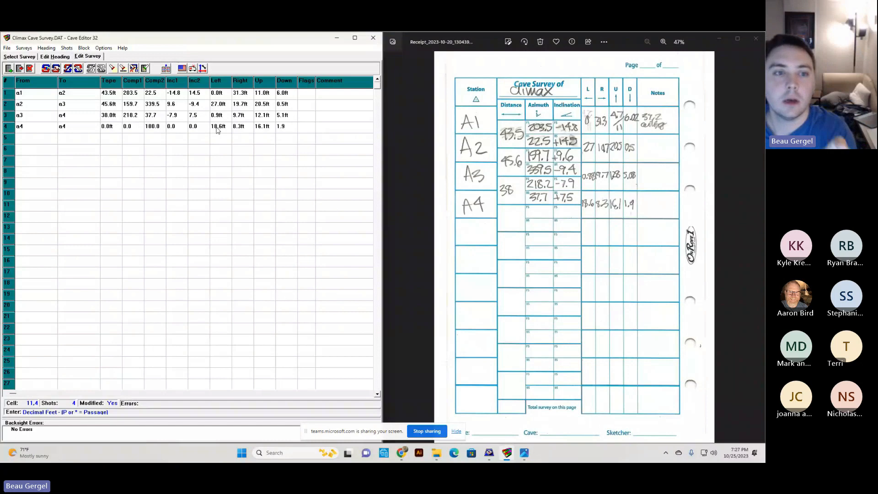
key("Return")
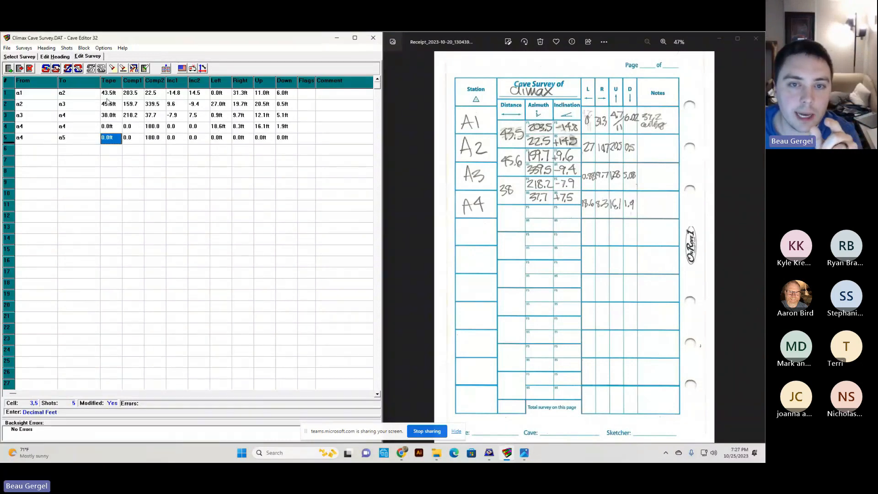
Delete the empty a4 to a5 shot from the survey.
left_click(30, 68)
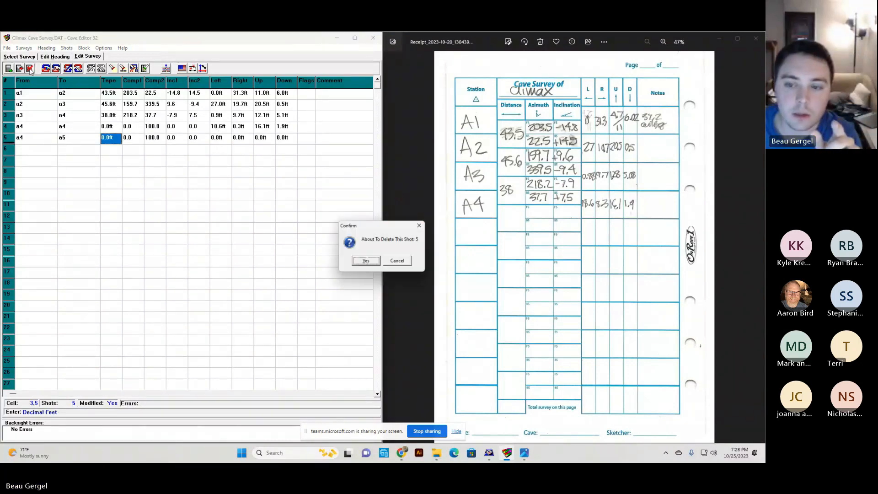
left_click(366, 261)
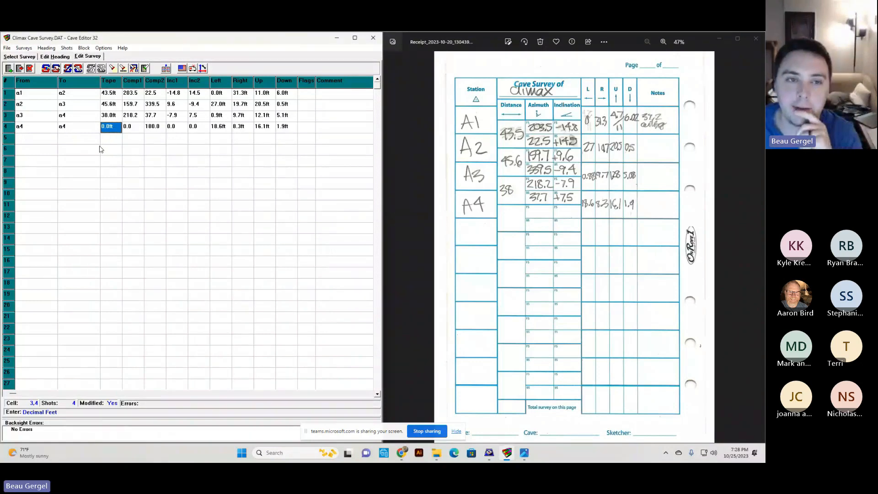
Check the survey heading and validate the backsights of survey "a".
left_click(58, 59)
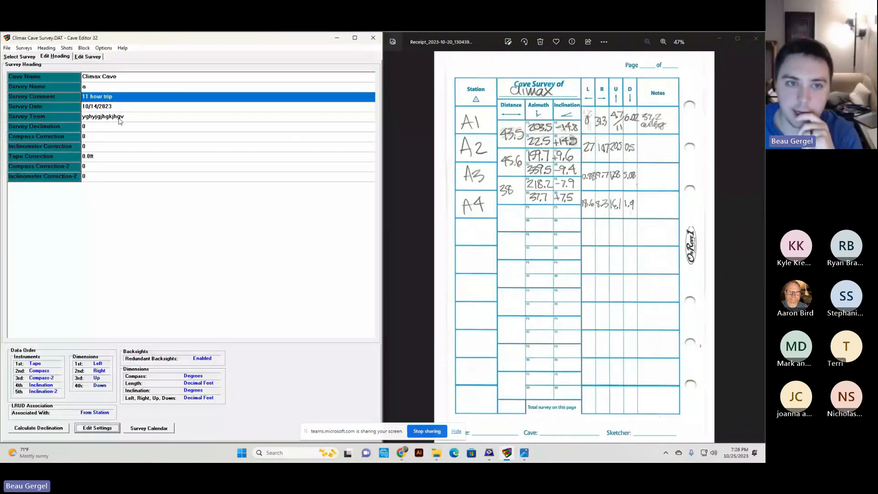
left_click(87, 56)
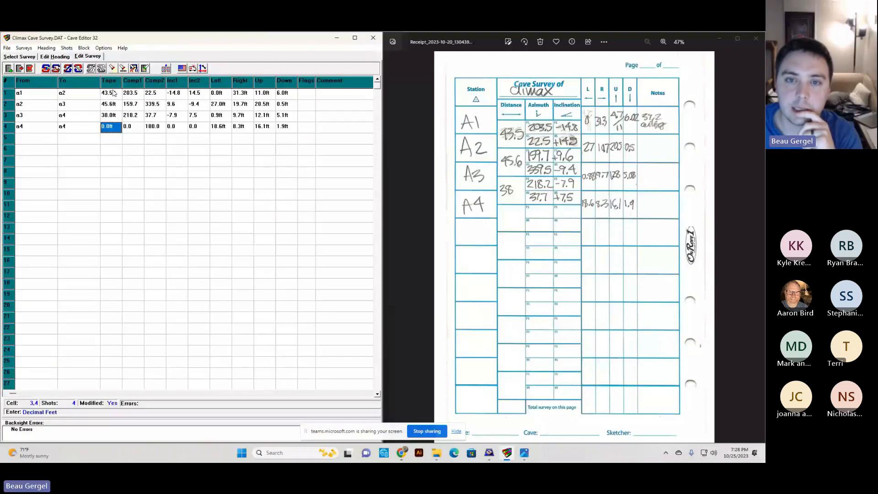
left_click(203, 69)
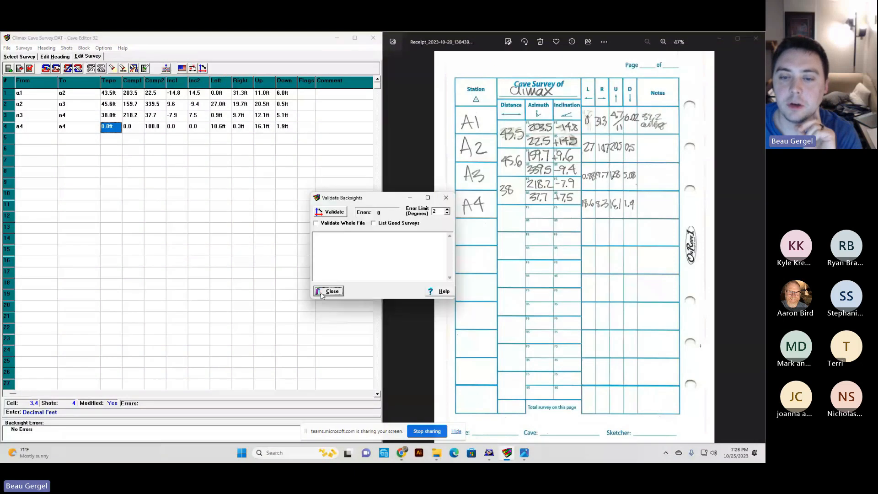
left_click(334, 212)
left_click_drag(366, 197, 270, 178)
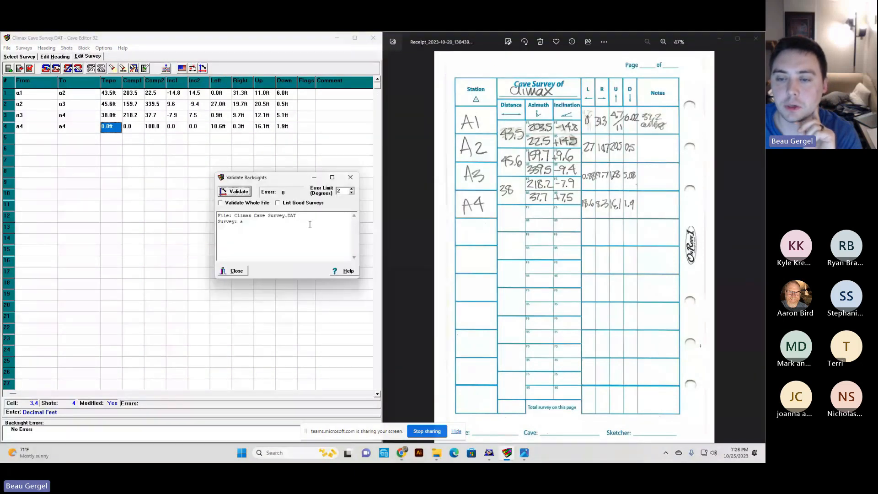
Validate the backsights of survey "a" with the error limit lowered to 0.3 degrees and review the error list.
left_click(352, 193)
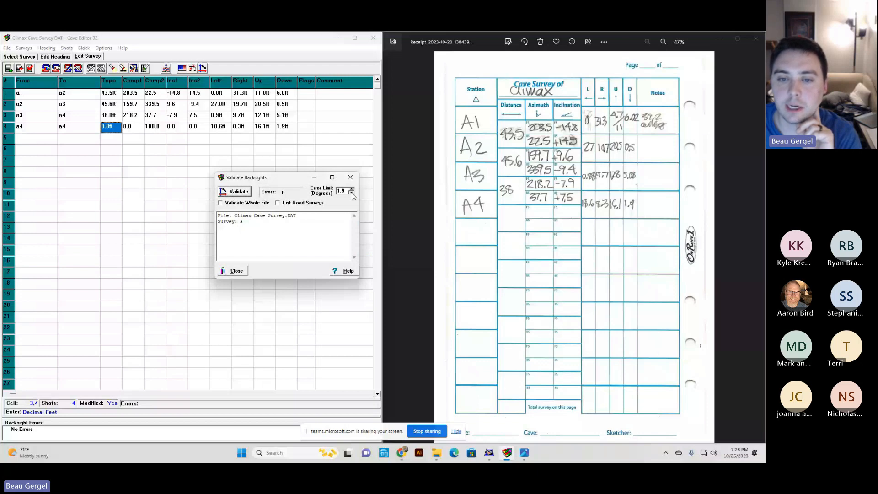
left_click(233, 191)
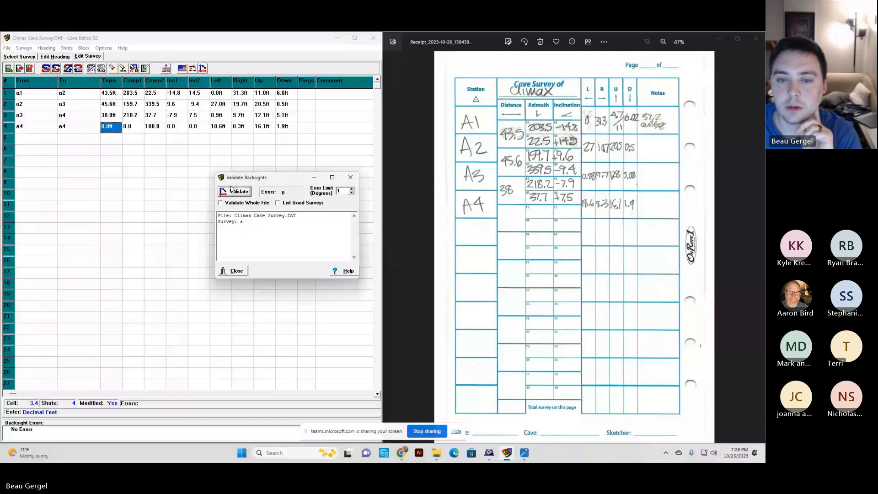
left_click_drag(278, 181, 246, 155)
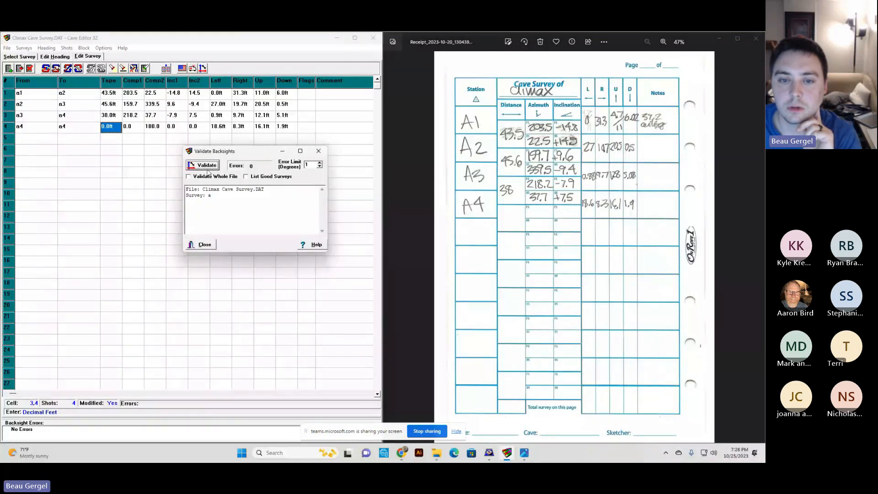
left_click(207, 165)
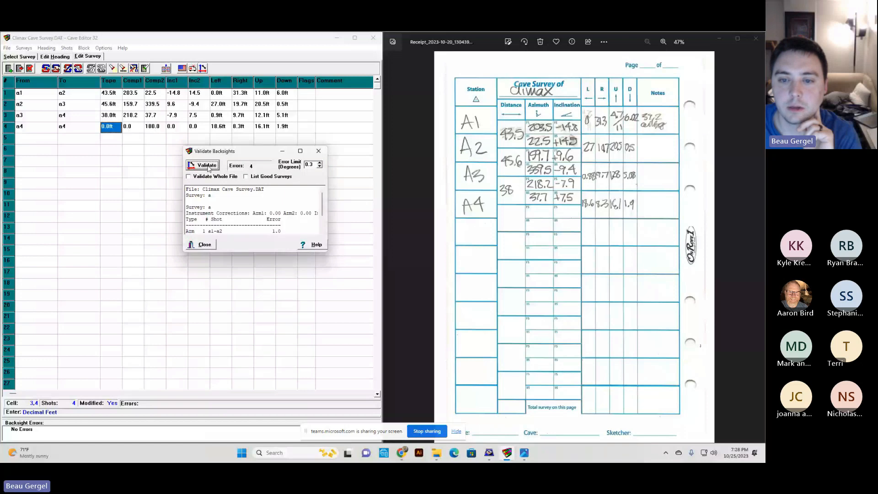
scroll(295, 221, "down", 2)
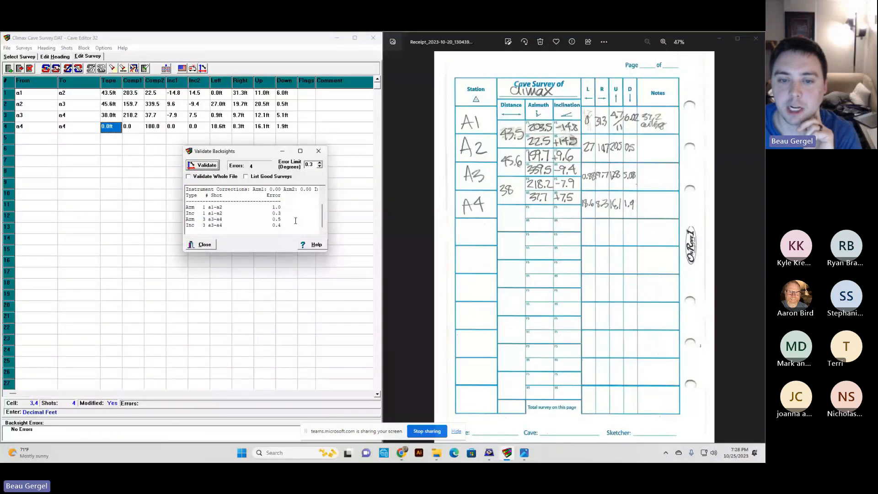
scroll(296, 221, "up", 2)
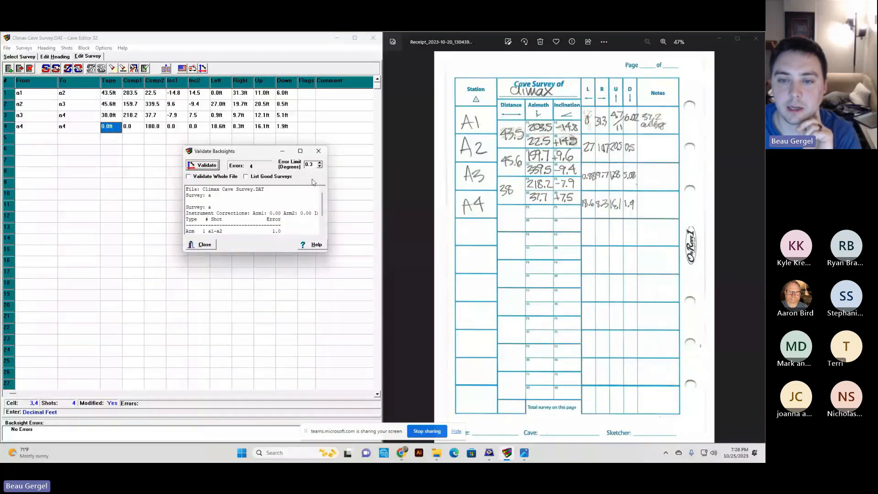
scroll(313, 182, "down", 2)
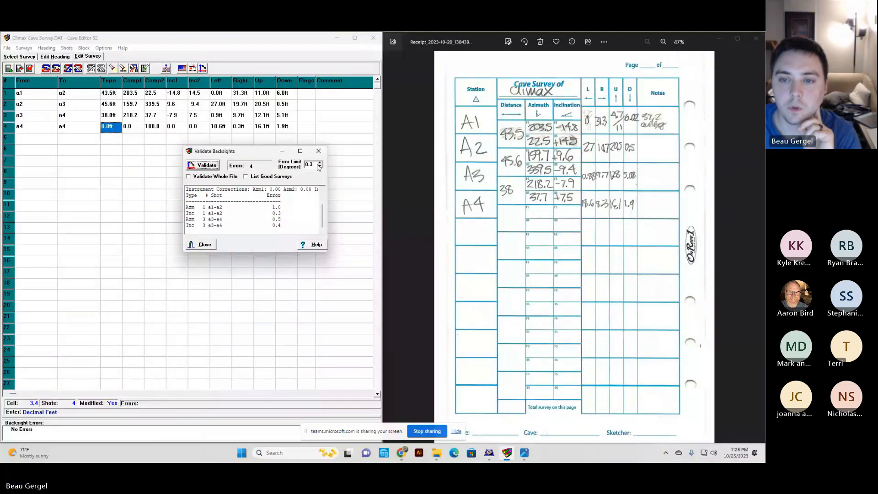
Set the backsight error limit back to 2 degrees, validate survey "a" again and close the validation.
left_click(319, 164)
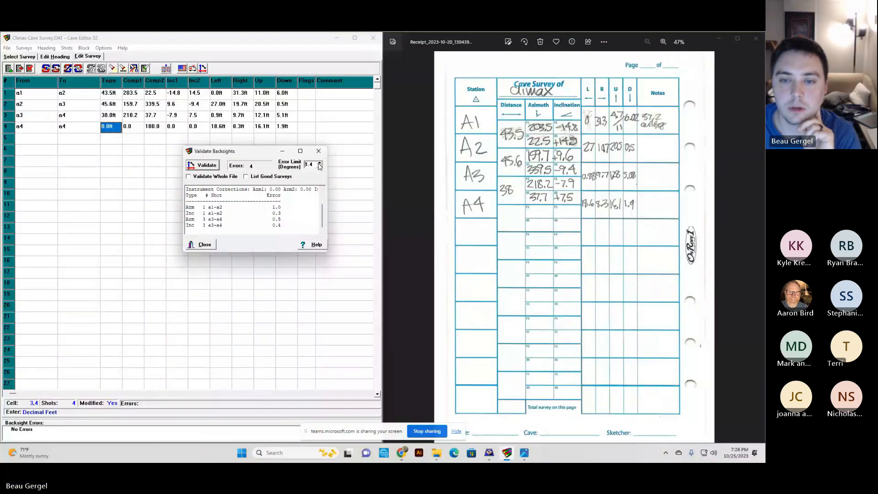
left_click(319, 163)
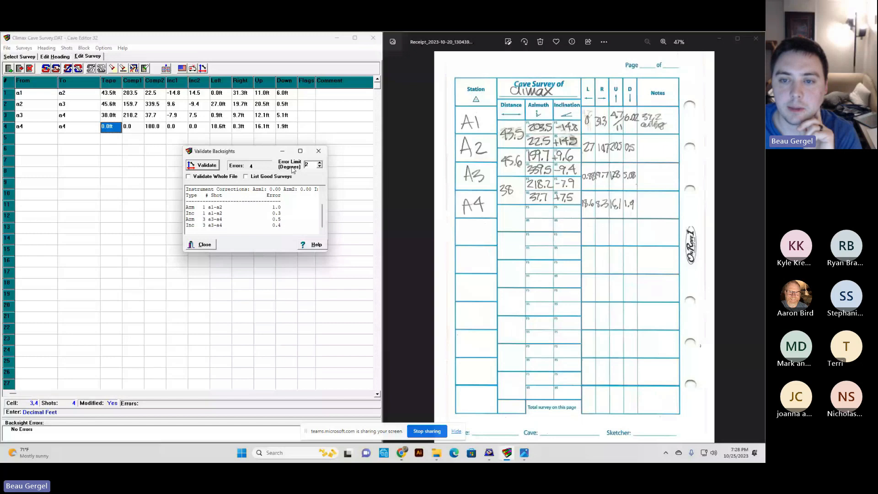
left_click(211, 165)
left_click(319, 151)
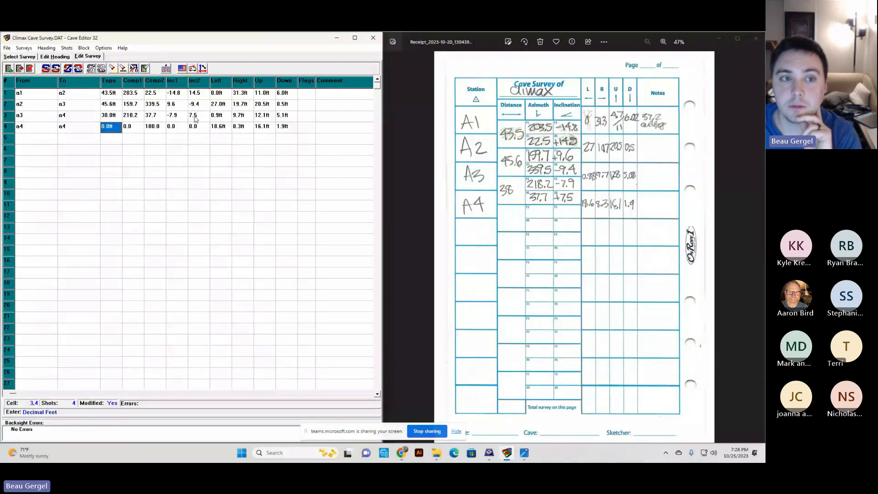
Save the survey file as Climax Cave Survey in the Climax Cave folder, replacing the existing file.
left_click(7, 48)
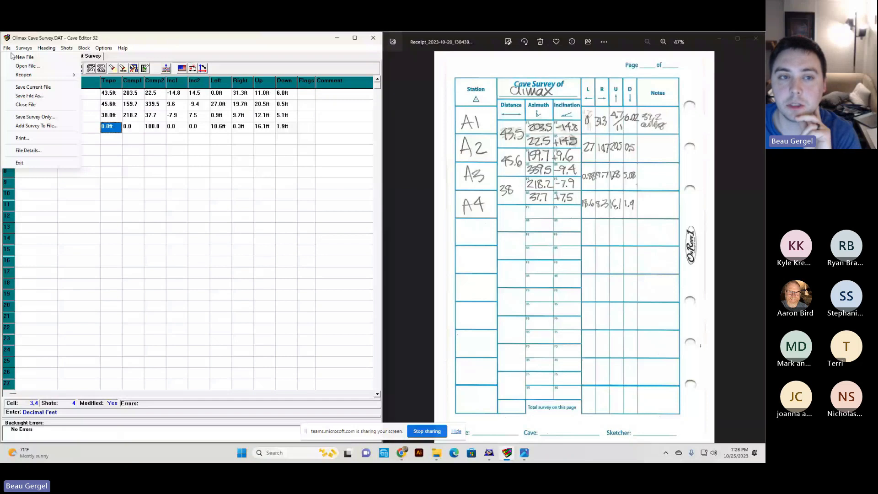
left_click(158, 156)
left_click(7, 47)
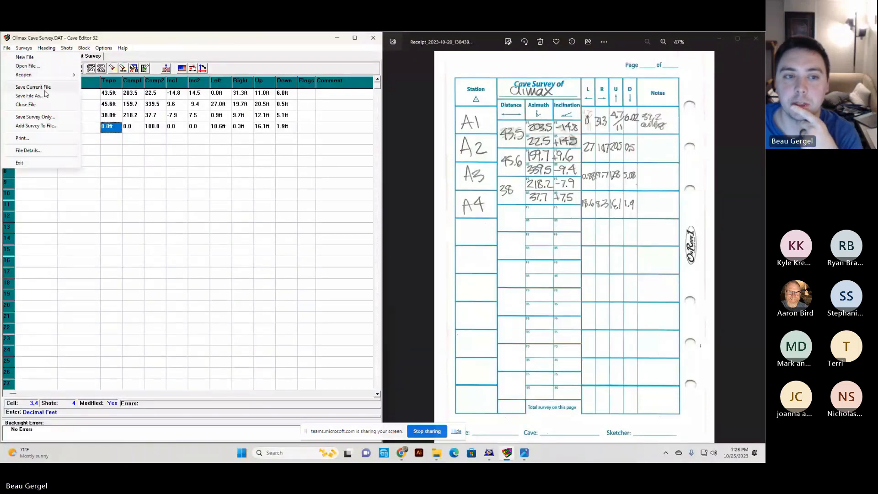
left_click(33, 87)
left_click_drag(348, 126, 190, 132)
left_click(318, 271)
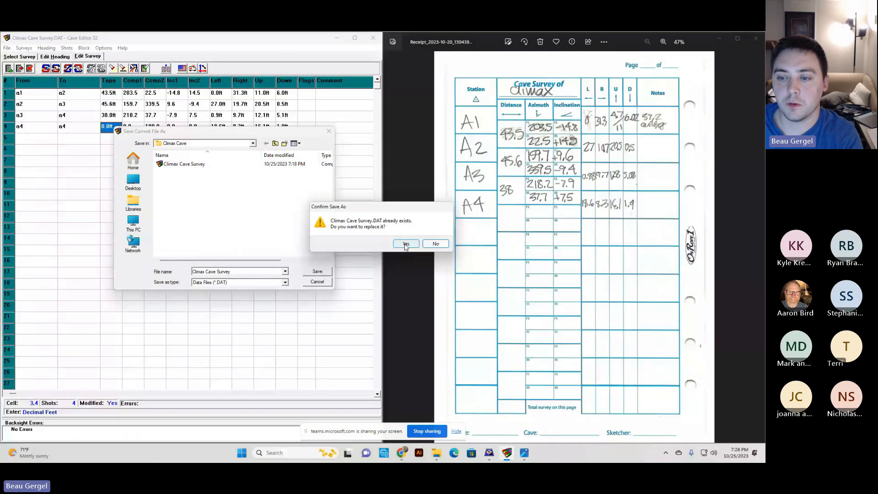
left_click(405, 243)
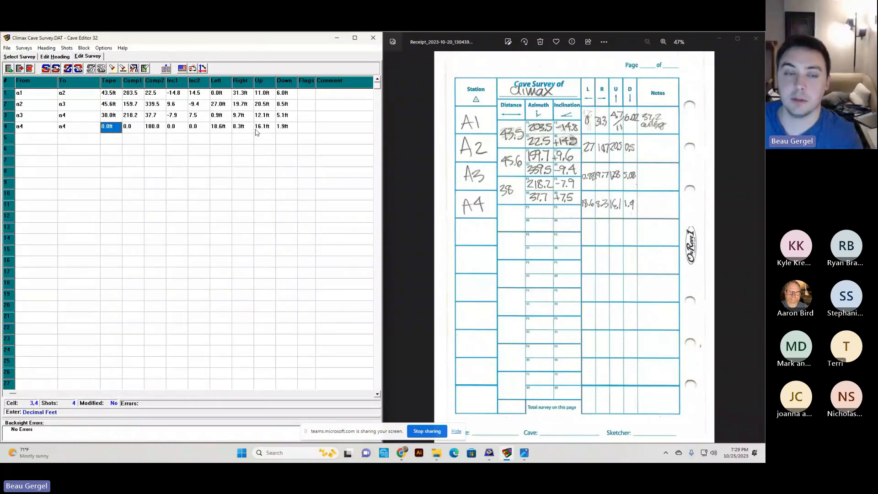
Review the survey list, the heading and the shot data of survey "a".
left_click(25, 58)
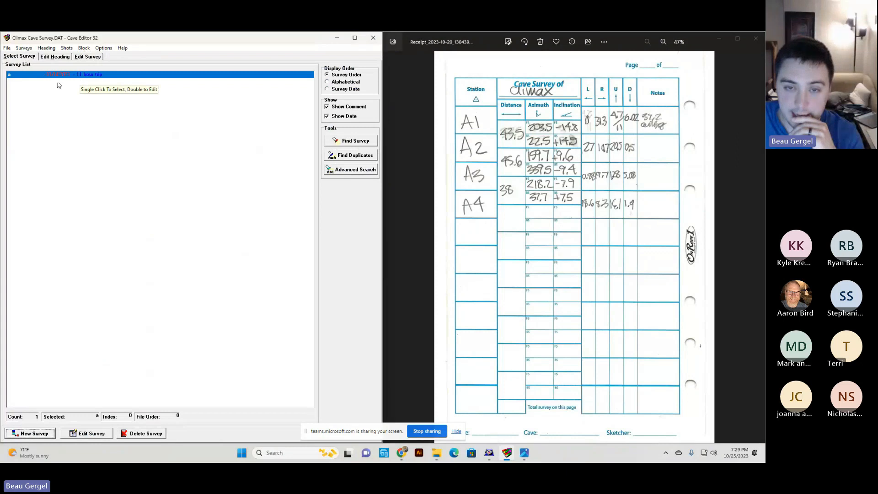
left_click(64, 57)
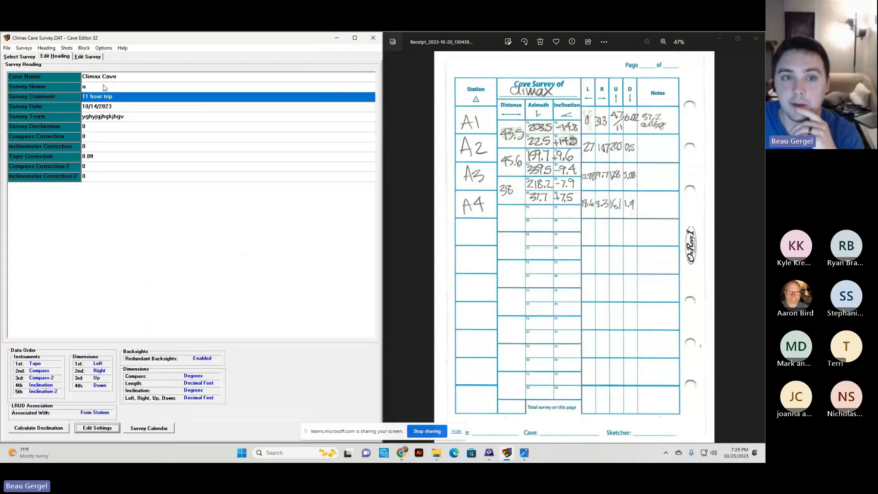
left_click(33, 58)
left_click(75, 58)
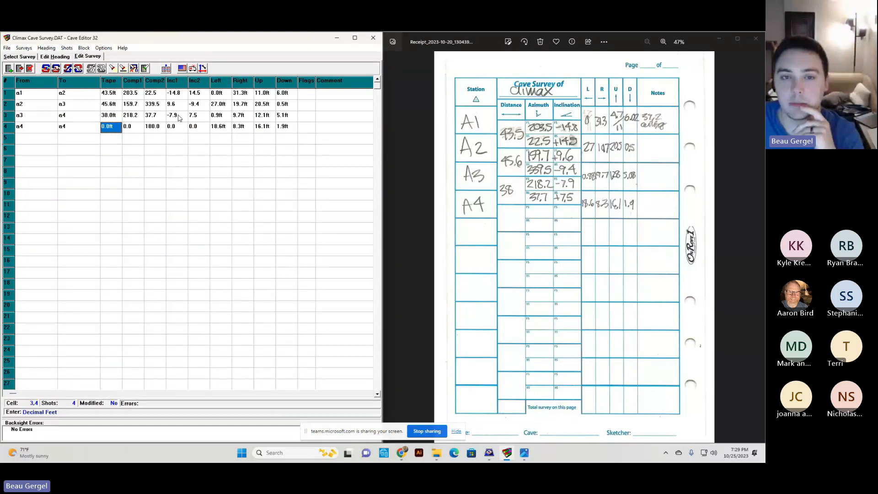
left_click(25, 58)
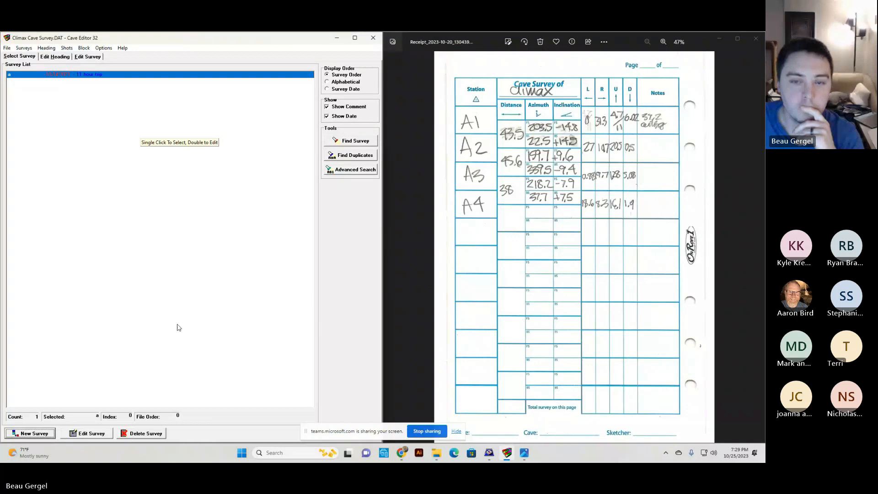
left_click(7, 48)
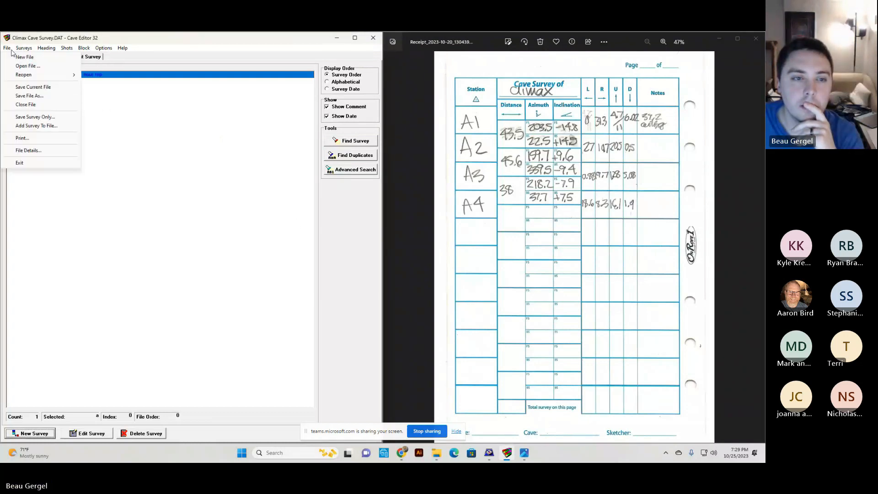
left_click(151, 275)
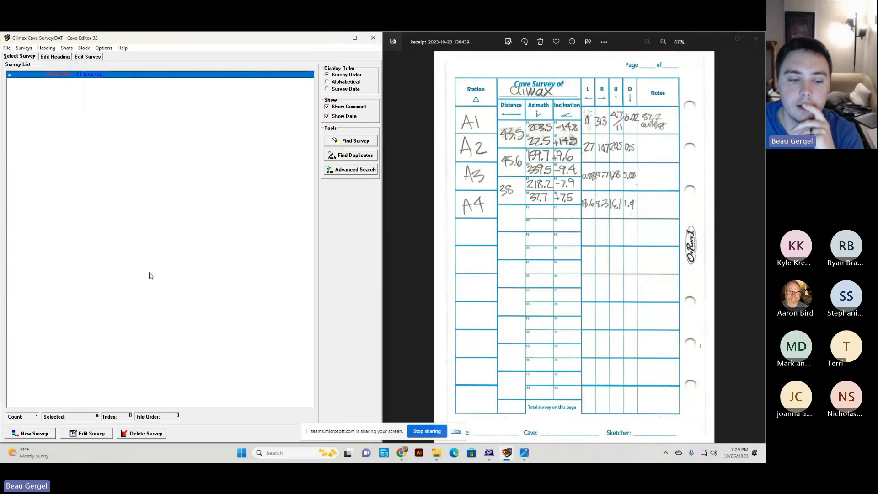
Create a new survey named "b" in the Climax Cave file.
left_click(30, 434)
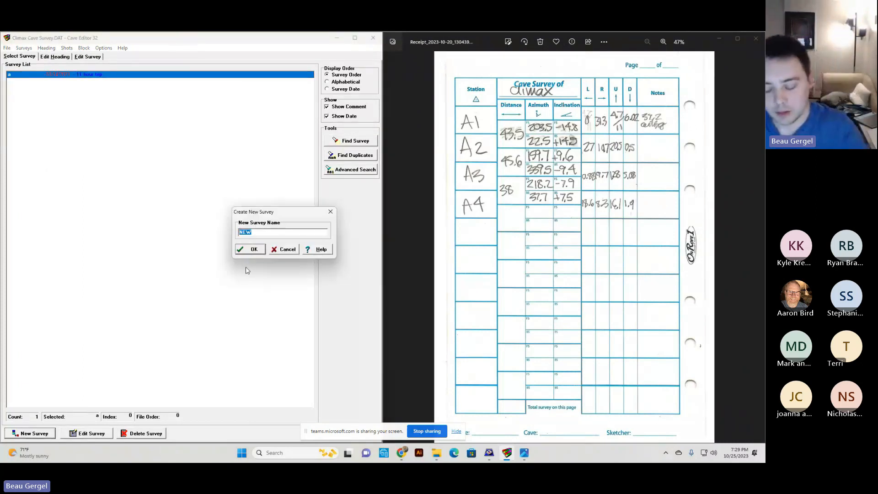
key("BackSpace")
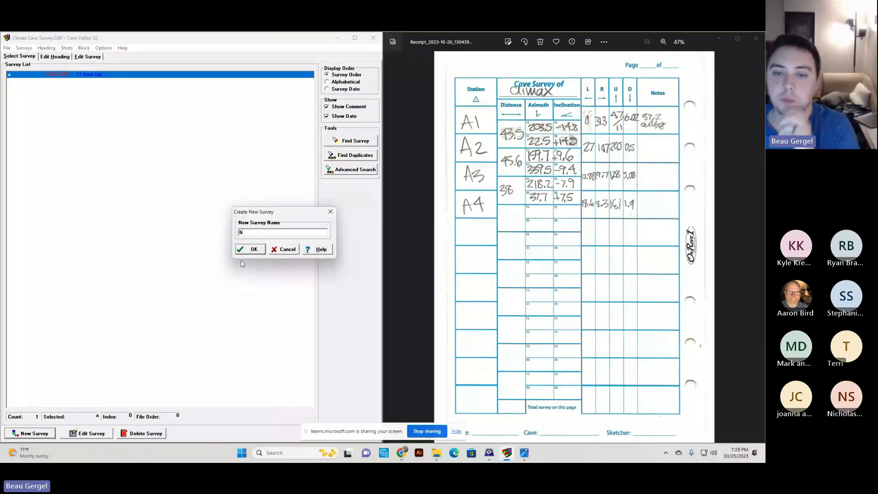
left_click(250, 249)
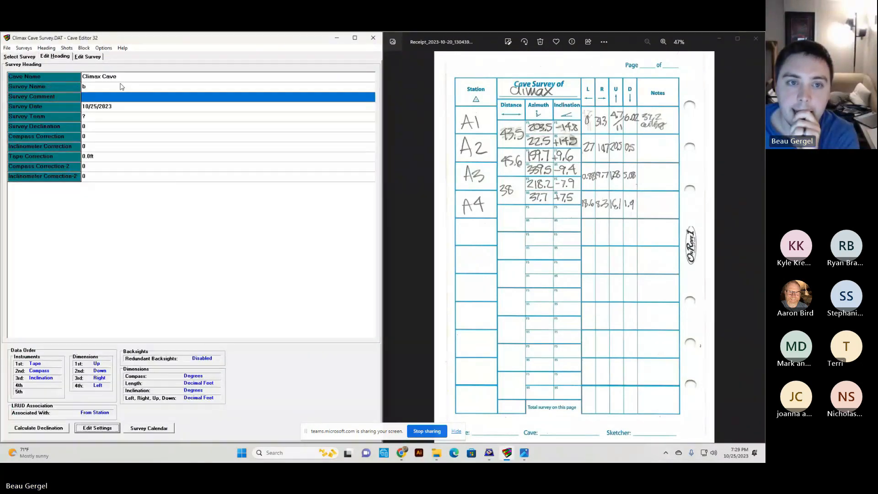
Fill in survey "b" heading with the comment "cdxfgdsfsdfdsfds" and the team "dsfsfsdfs".
left_click(105, 99)
type("cdxfgdsfsdfdsfds")
key("Return")
left_click(106, 118)
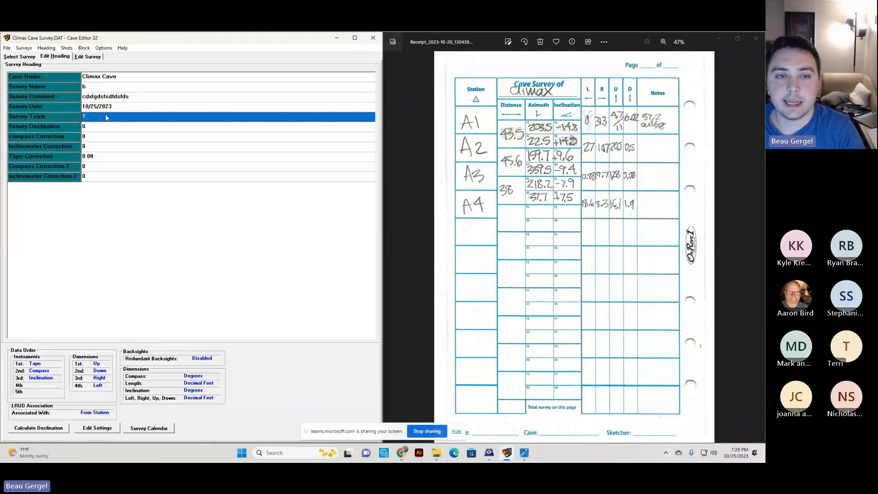
type("dsfsfsdfs")
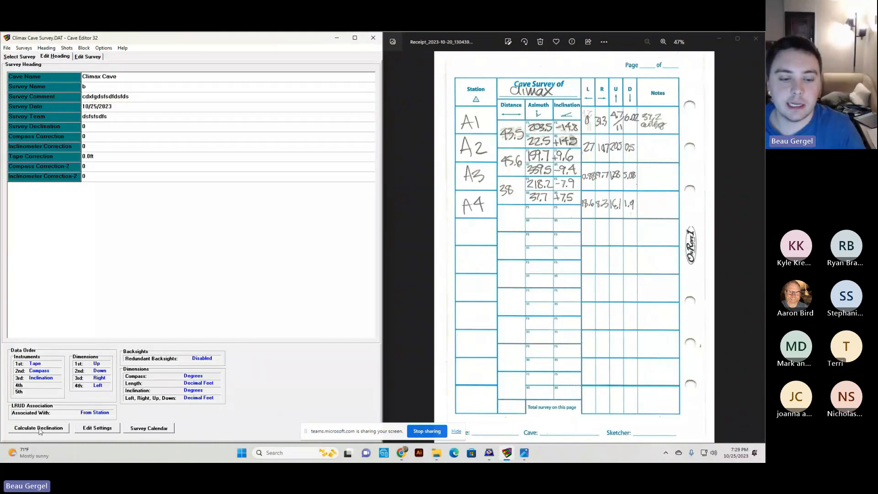
Check the settings of survey "b" without changing them, view its shot table and return to the survey list.
left_click(86, 427)
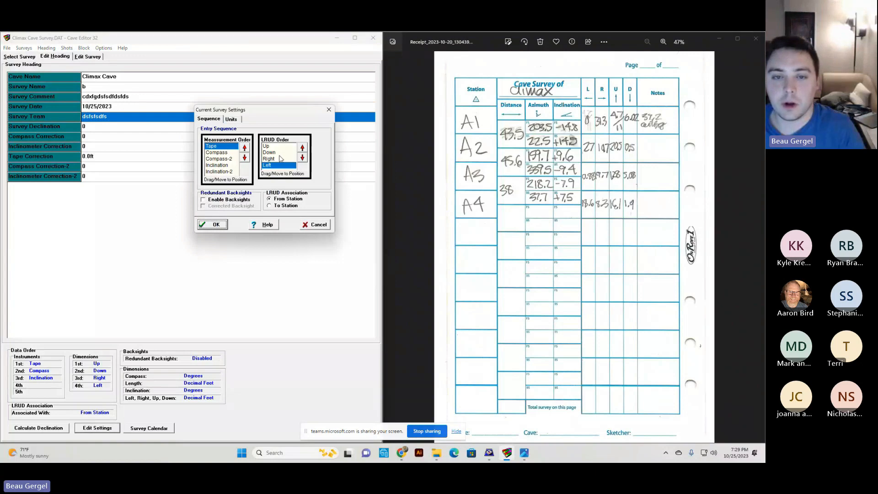
left_click(306, 227)
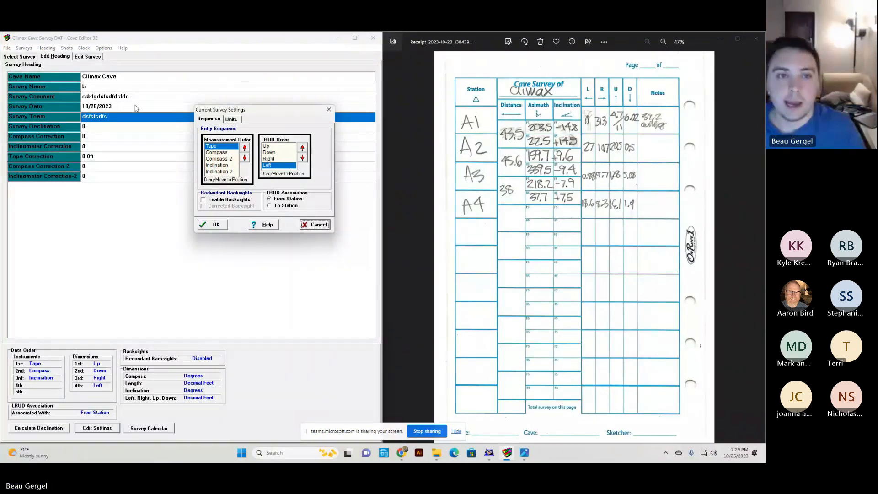
left_click(87, 57)
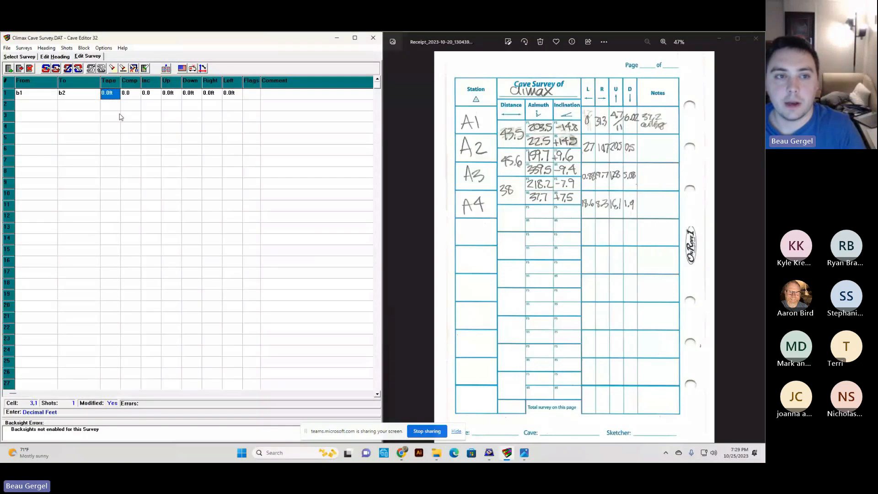
left_click(19, 56)
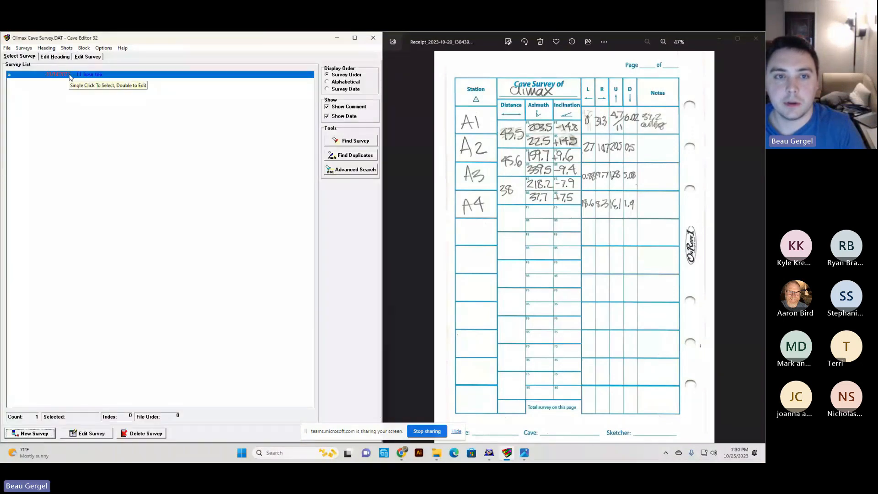
Open survey "a" without saving the changes for survey "b" and return to the survey list.
left_click(70, 77)
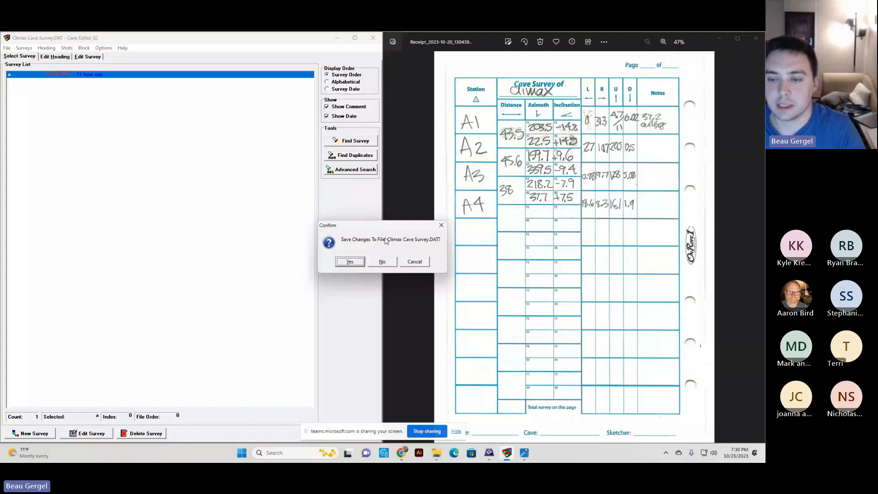
left_click(384, 261)
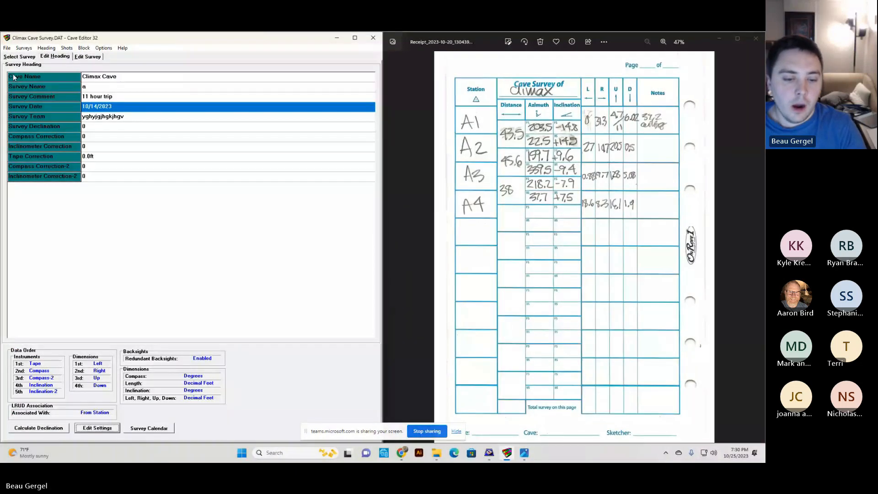
left_click(19, 56)
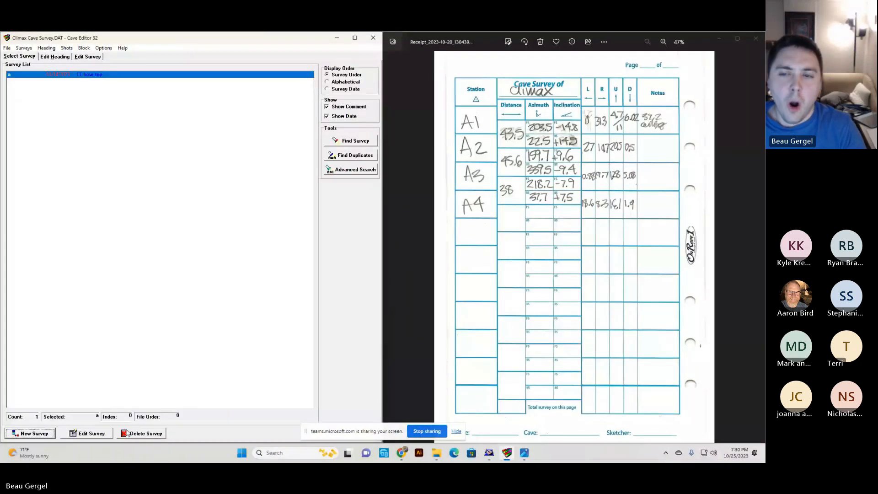
Close the survey editor, then process Climax Cave Survey.DAT and open the whole cave in the viewer.
left_click(370, 42)
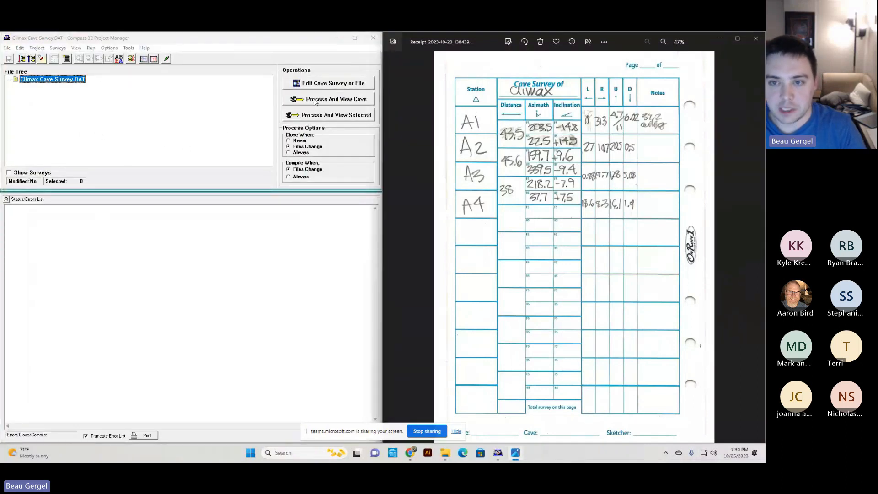
left_click(251, 105)
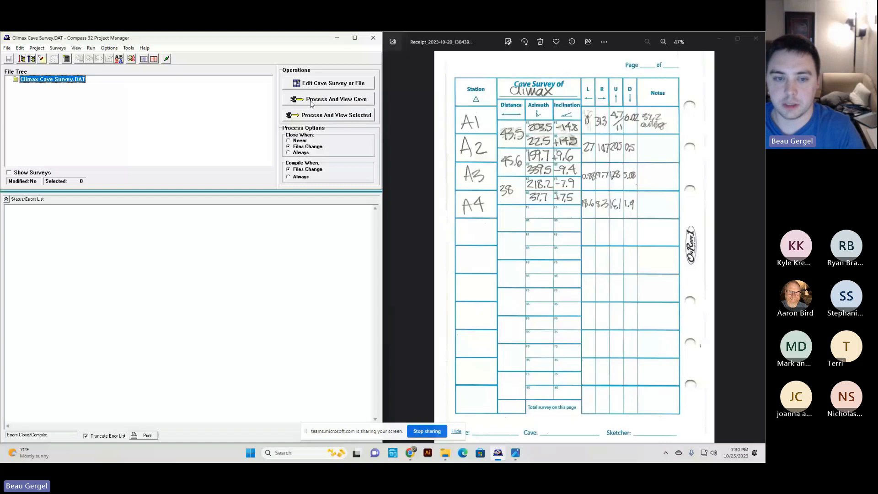
left_click(316, 99)
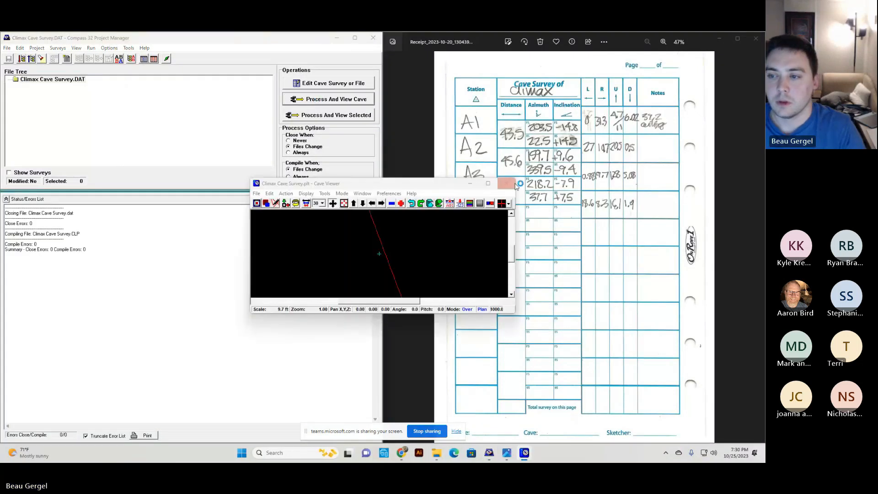
Maximize the cave viewer and switch it to Zoom mode so the whole survey line fits in view.
left_click(488, 183)
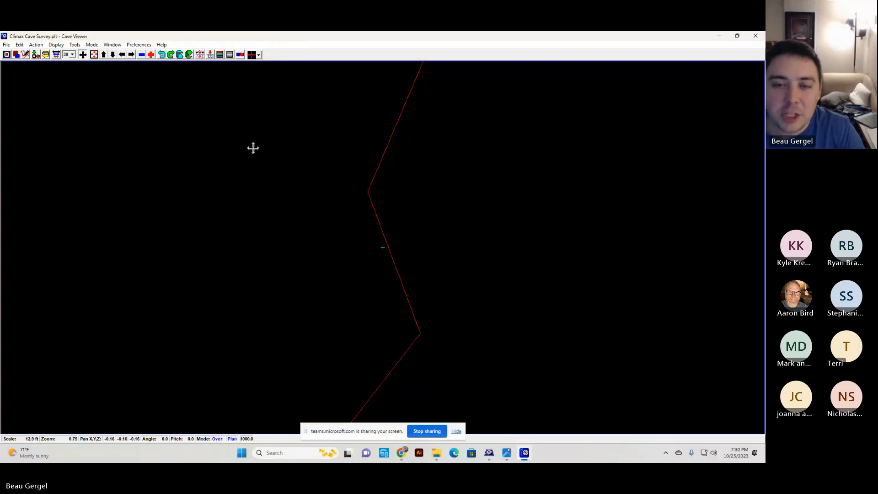
left_click(215, 440)
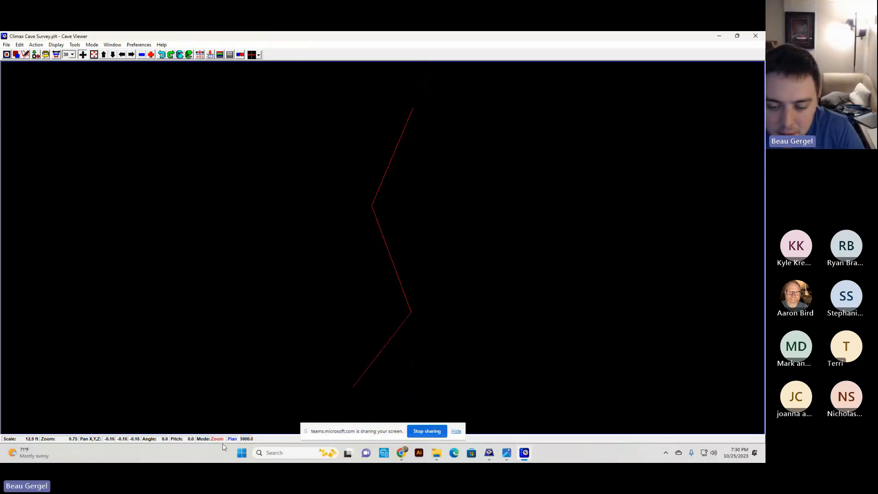
left_click(220, 441)
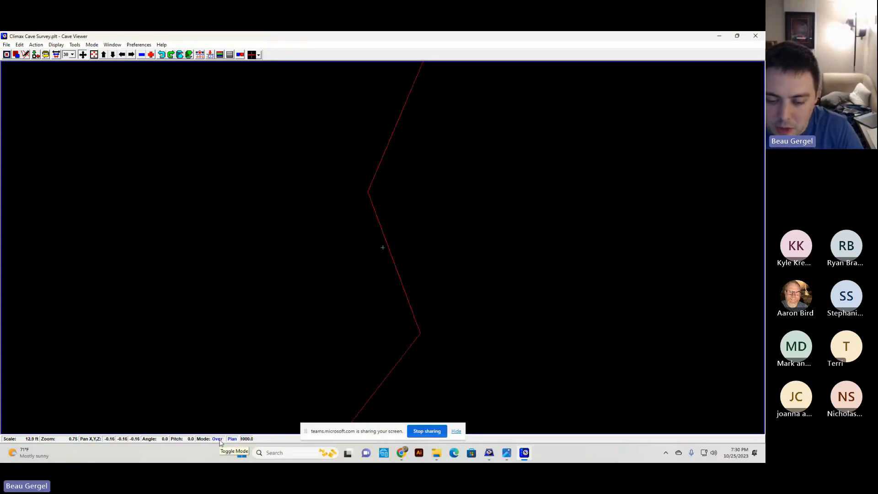
left_click(220, 443)
scroll(387, 265, "down", 5)
scroll(388, 277, "up", 5)
scroll(408, 281, "down", 6)
scroll(396, 299, "up", 3)
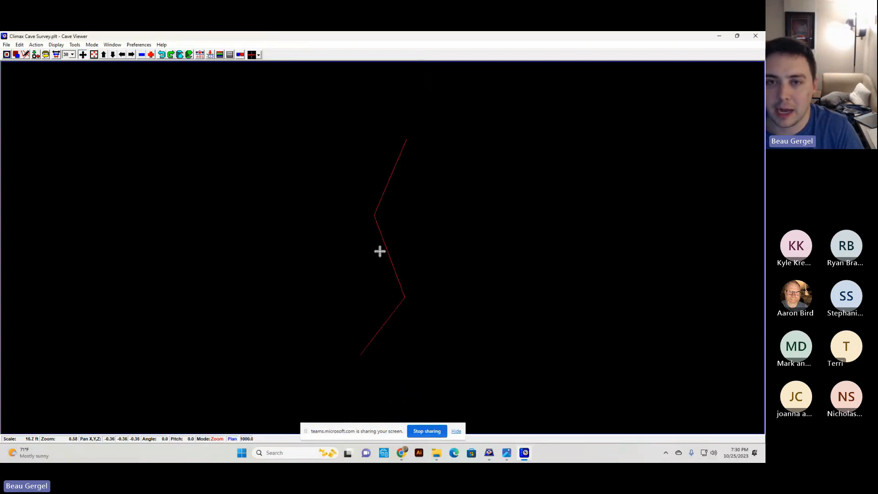
scroll(402, 225, "up", 3)
scroll(406, 238, "down", 4)
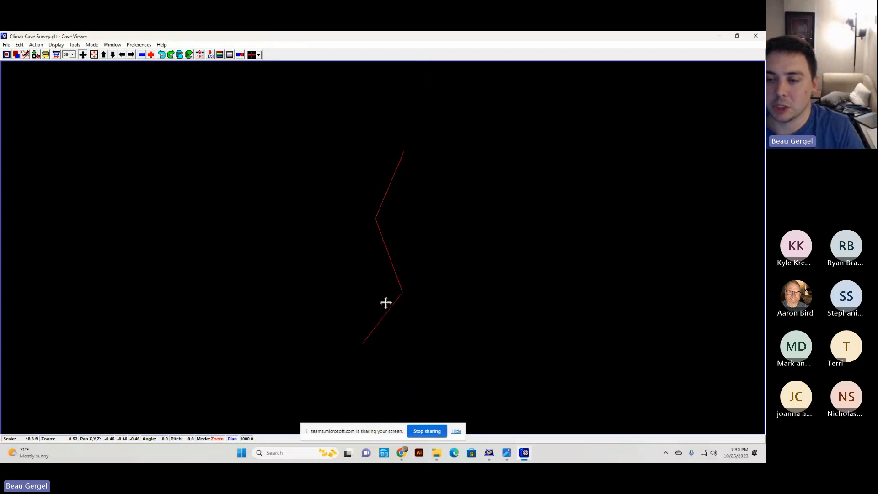
Label the stations along the survey line, and turn the elevation labels on and back off.
left_click(202, 55)
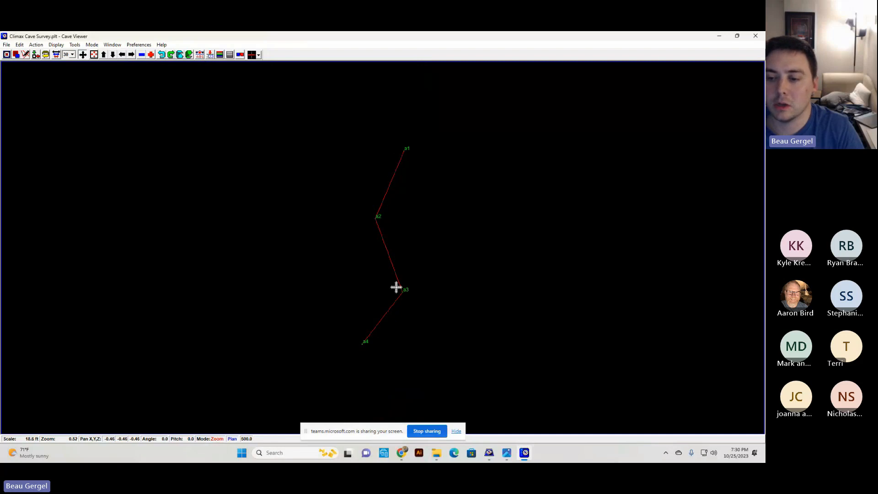
left_click(213, 56)
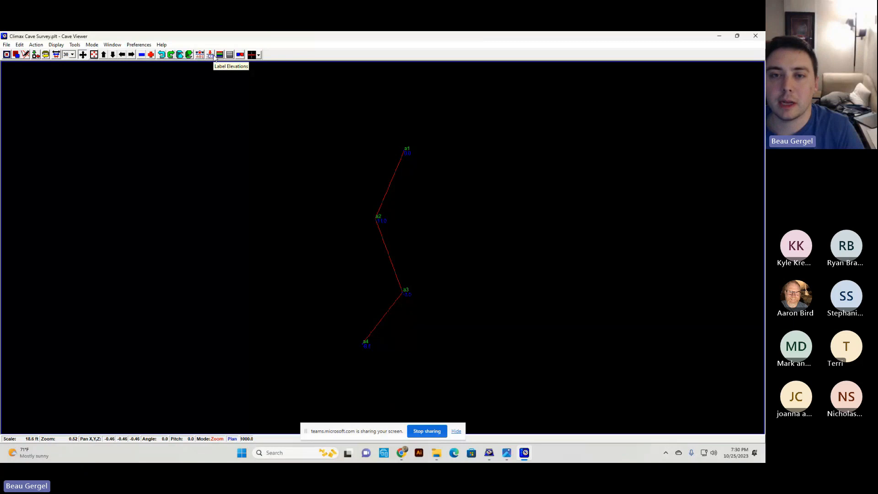
left_click(214, 56)
left_click(220, 55)
left_click(222, 57)
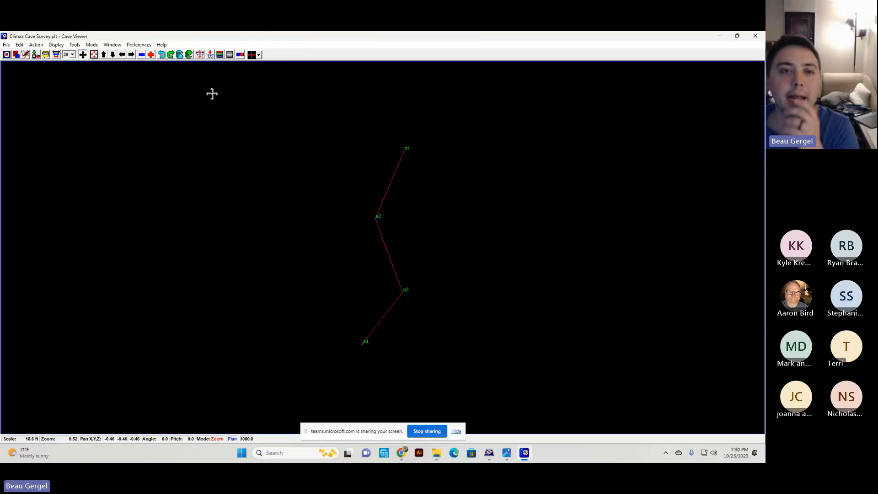
left_click(115, 44)
mouse_move(135, 47)
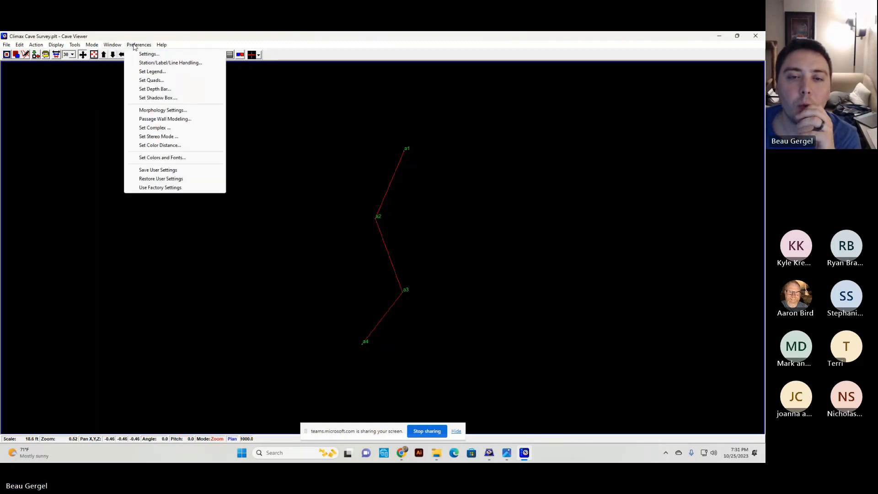
mouse_move(97, 48)
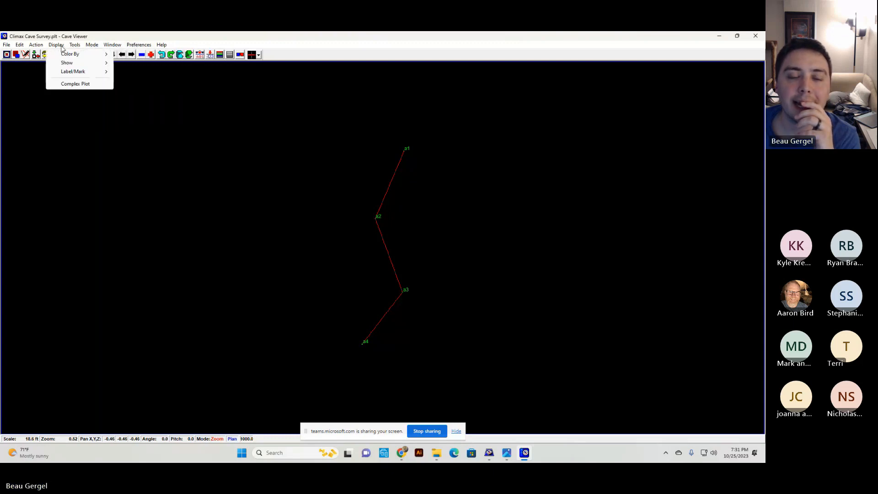
left_click(54, 165)
scroll(352, 220, "down", 3)
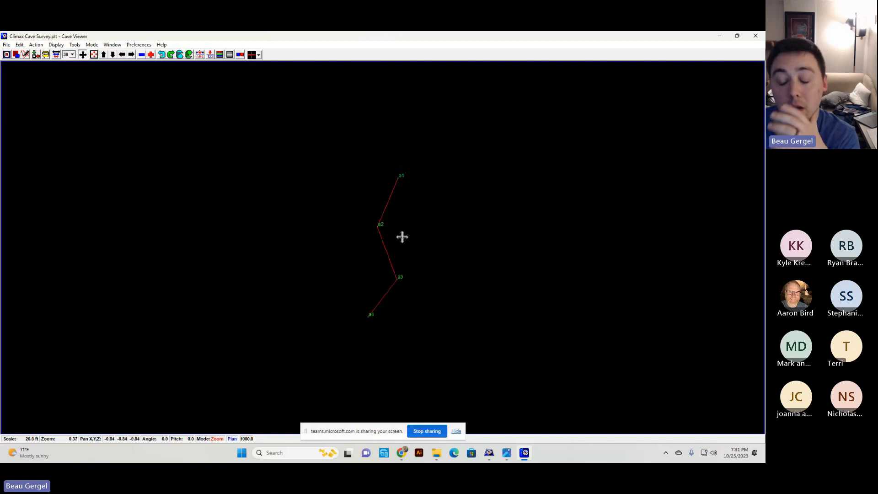
scroll(393, 204, "up", 1)
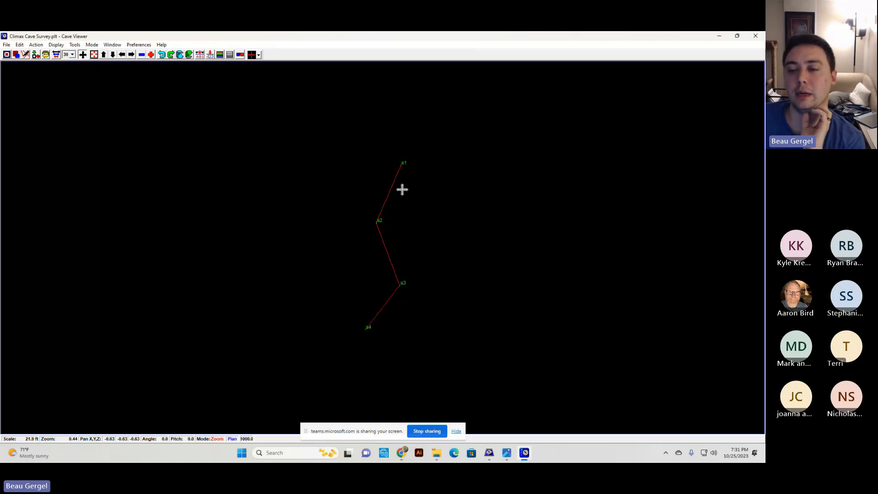
left_click_drag(398, 196, 402, 235)
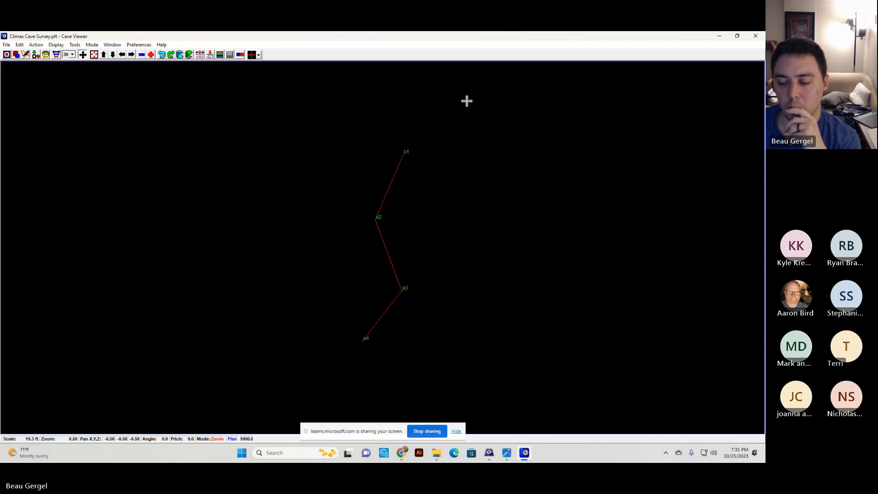
Restore the viewer to half-screen size and minimize the scanned survey notes to reveal the Team A Scans folder.
double_click(469, 36)
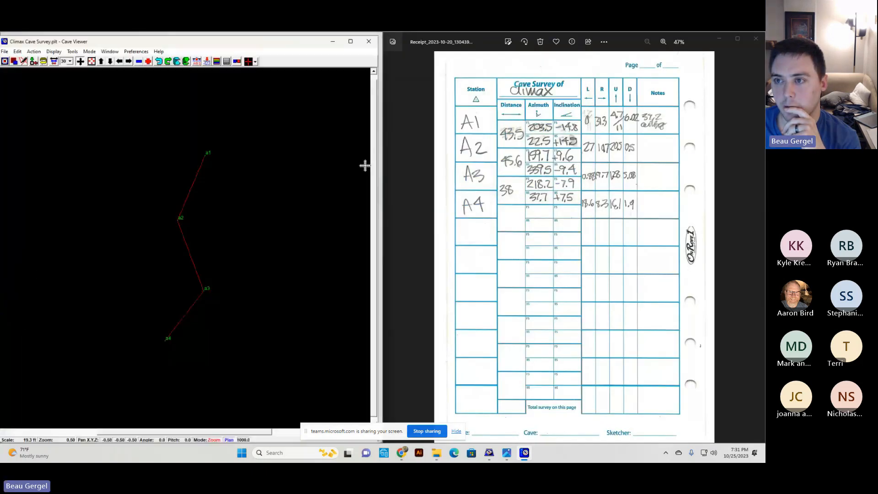
left_click(720, 38)
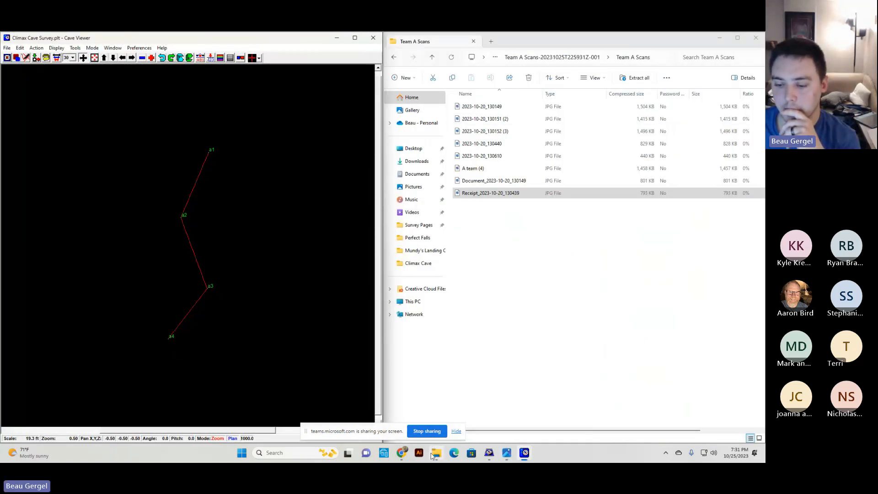
Switch to the Using Compass presentation in Chrome, maximize it, and page through the slides to the Plotting section.
mouse_move(401, 453)
left_click(362, 424)
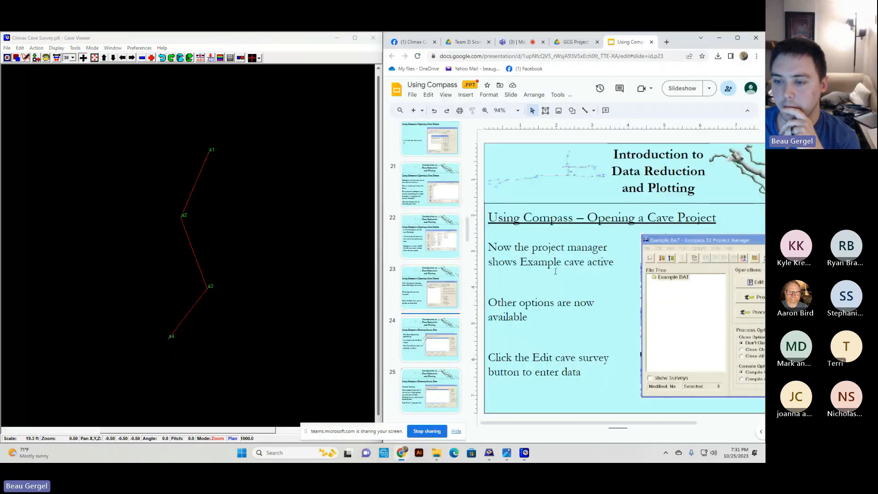
left_click(738, 37)
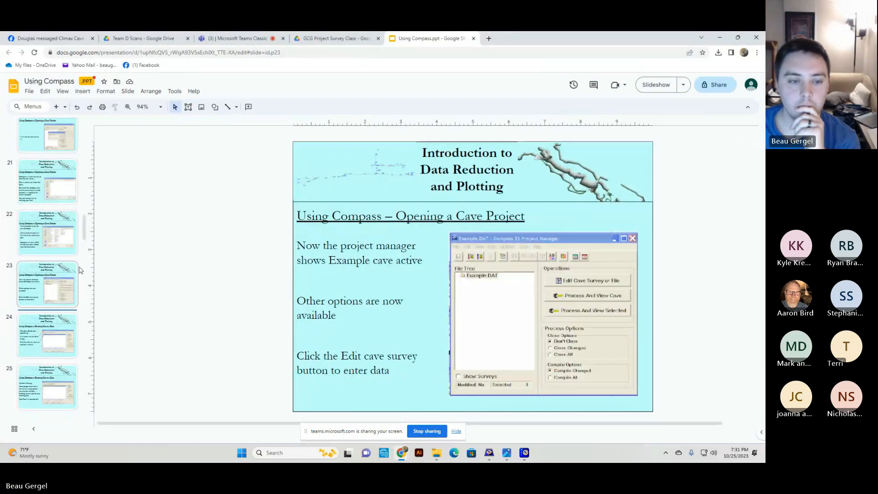
scroll(48, 274, "down", 5)
left_click(63, 306)
key("Down")
key("Down")
key("Down")
key("Down")
key("Down")
key("Down")
key("Down")
key("Down")
key("Down")
key("Down")
key("Down")
key("Down")
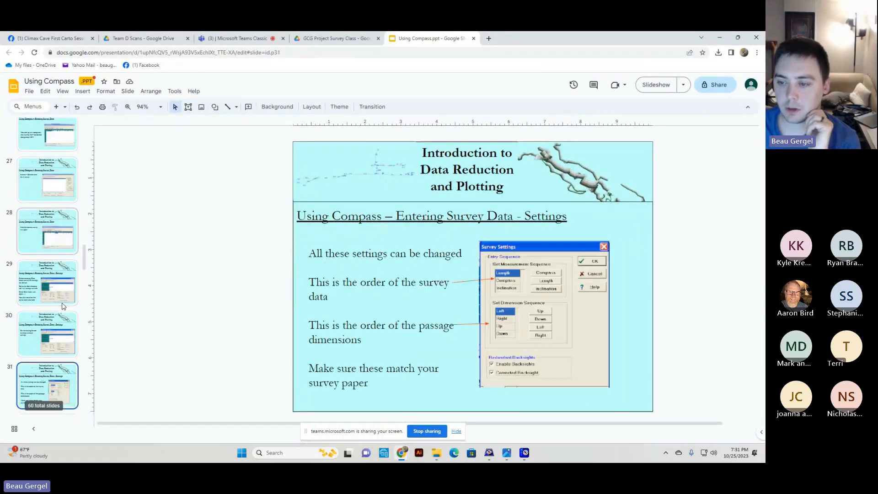
key("Down")
key("Down")
key("Down")
key("Down")
key("Down")
key("Down")
key("Down")
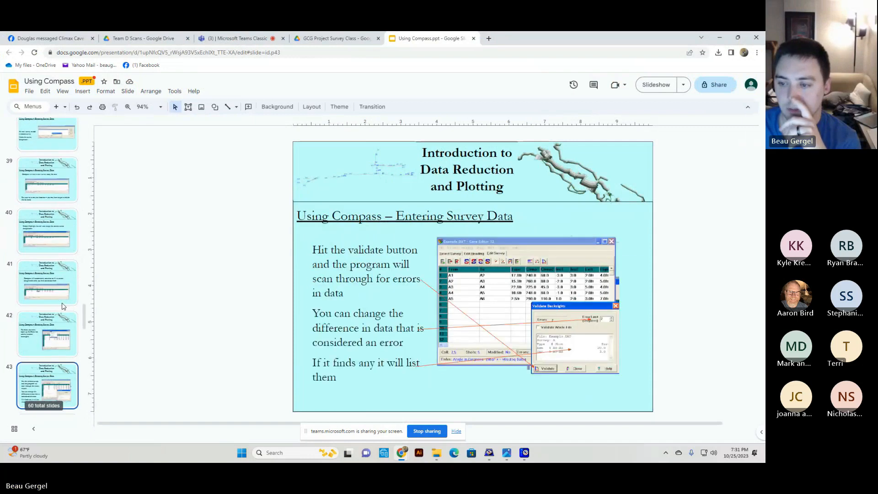
key("Up")
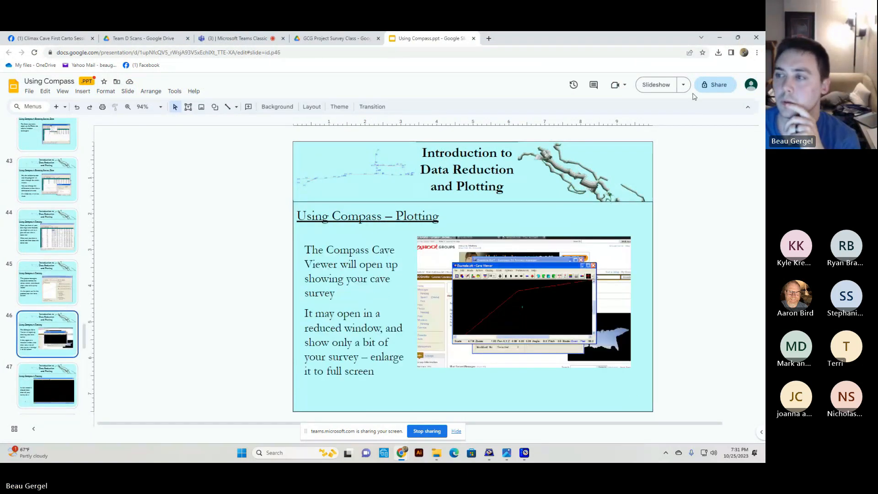
Present the Using Compass – Plotting slides from slide 46 through the final one on 3D models, and exit the slideshow.
left_click(656, 84)
key("Down")
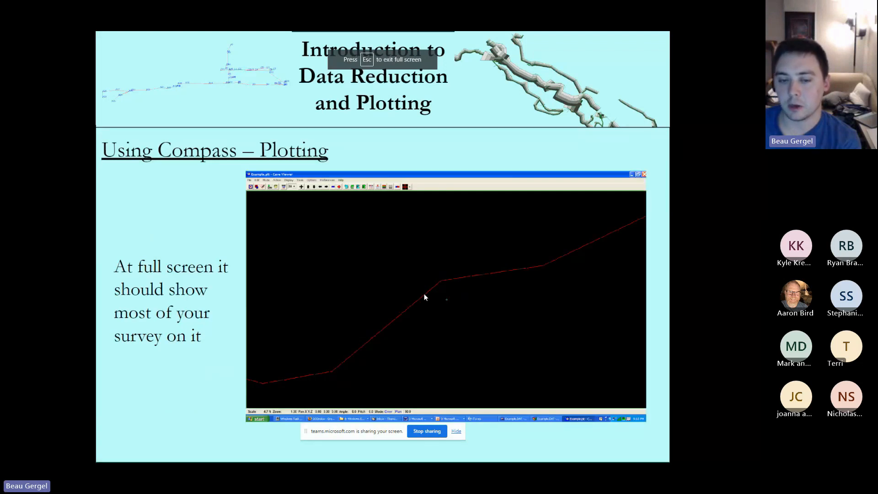
key("Down")
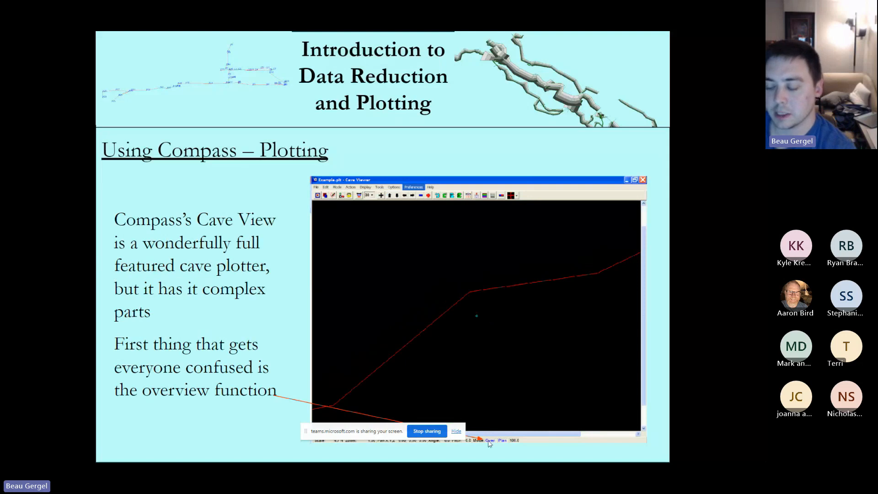
key("Down")
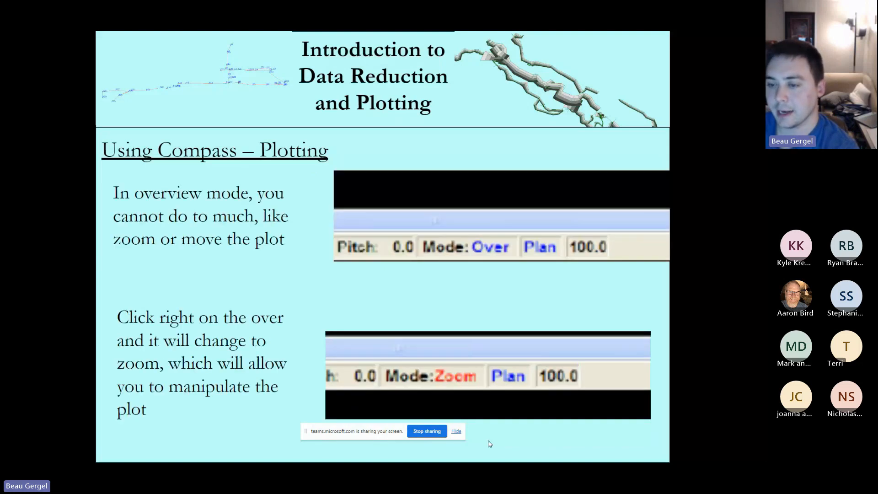
key("Down")
key("Down")
key("Down")
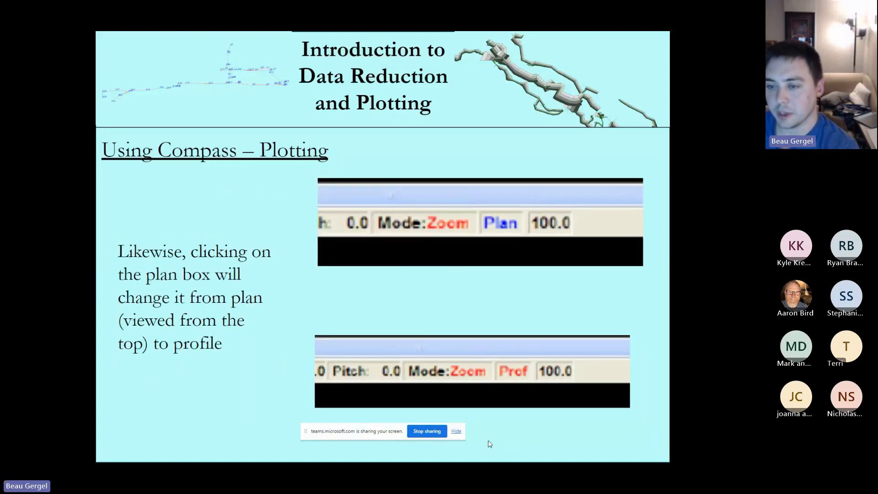
key("Up")
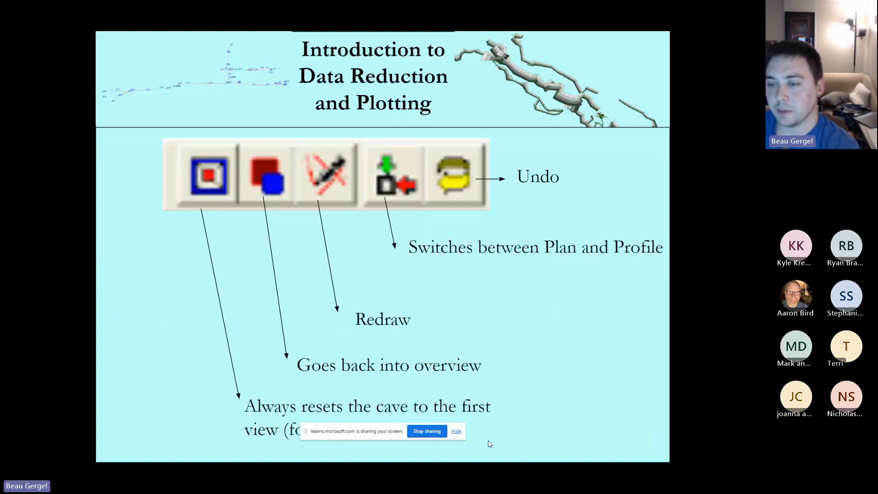
key("Down")
key("Down")
key("Down")
key("Down")
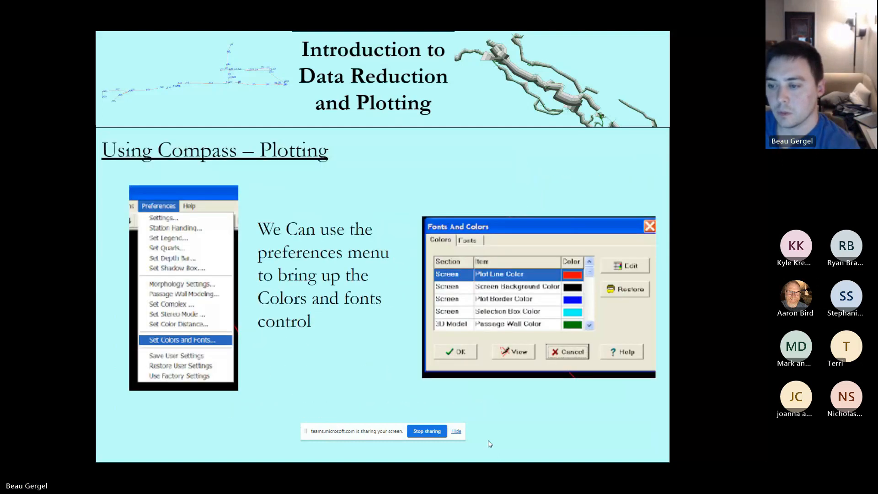
key("Down")
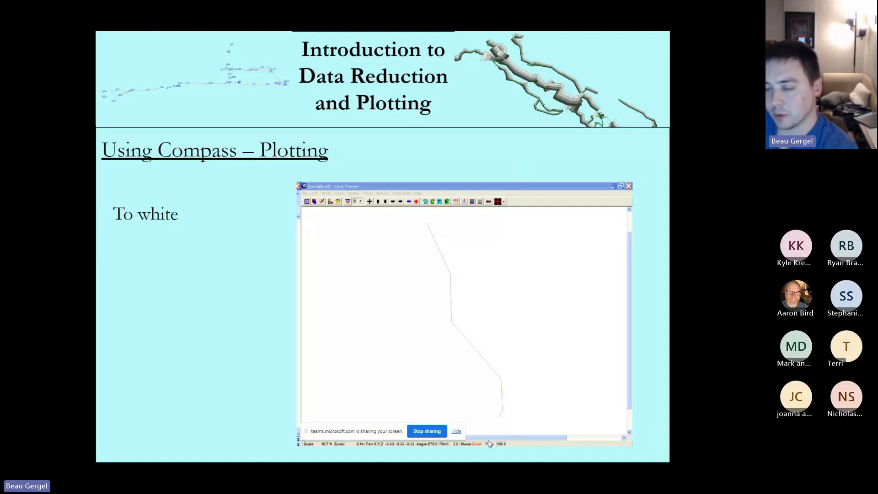
key("Down")
key("Down")
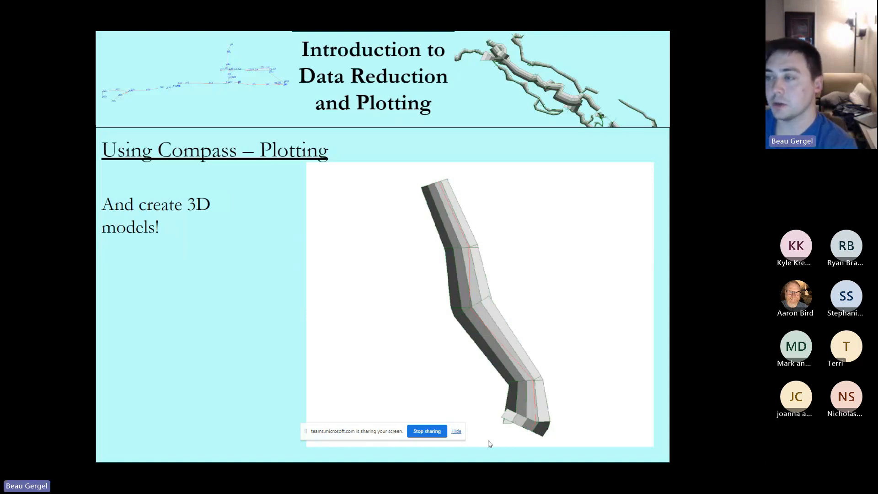
key("Escape")
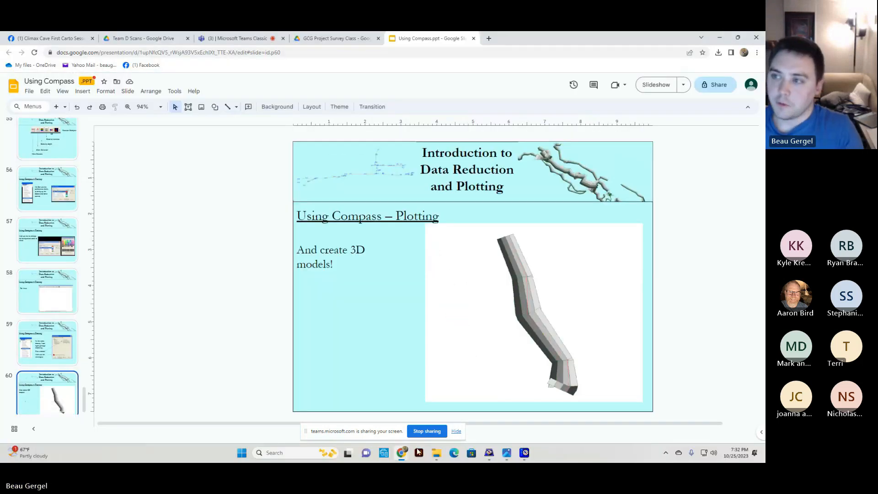
Switch to Cave Viewer at full size and view the Climax Cave Survey plot in profile, rotated right by 30 degrees.
left_click(524, 453)
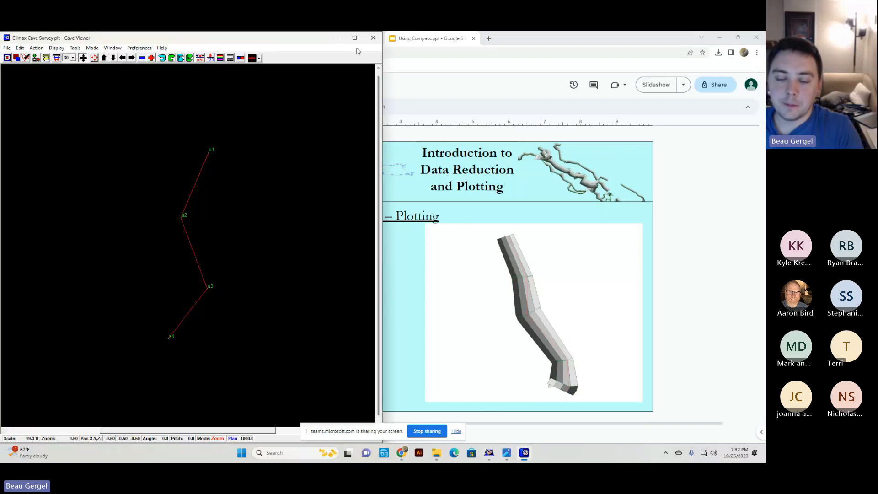
left_click(355, 38)
left_click(456, 432)
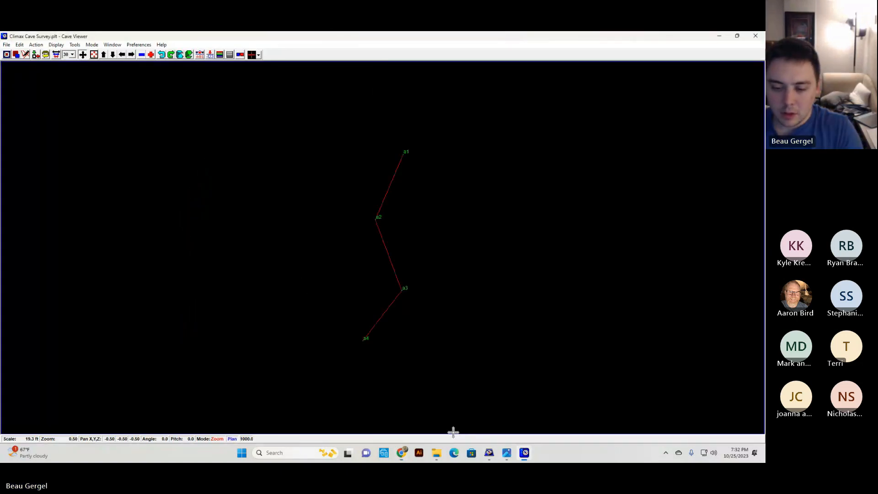
left_click(233, 439)
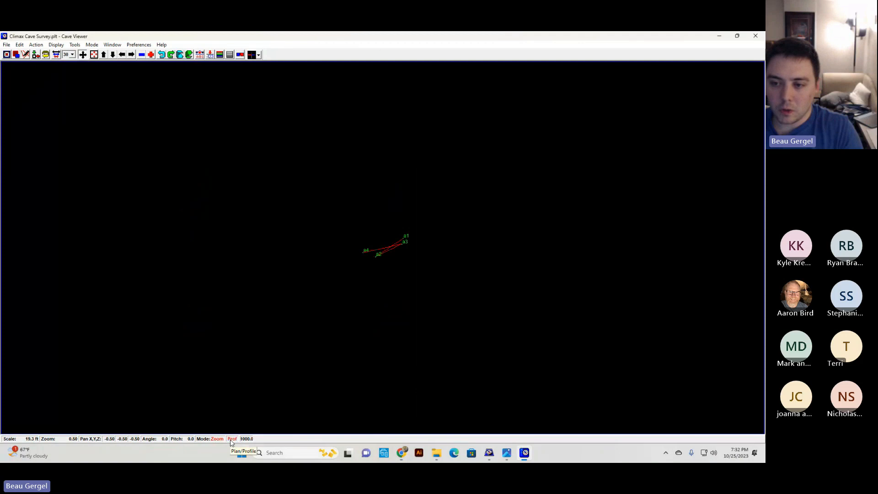
scroll(394, 272, "up", 4)
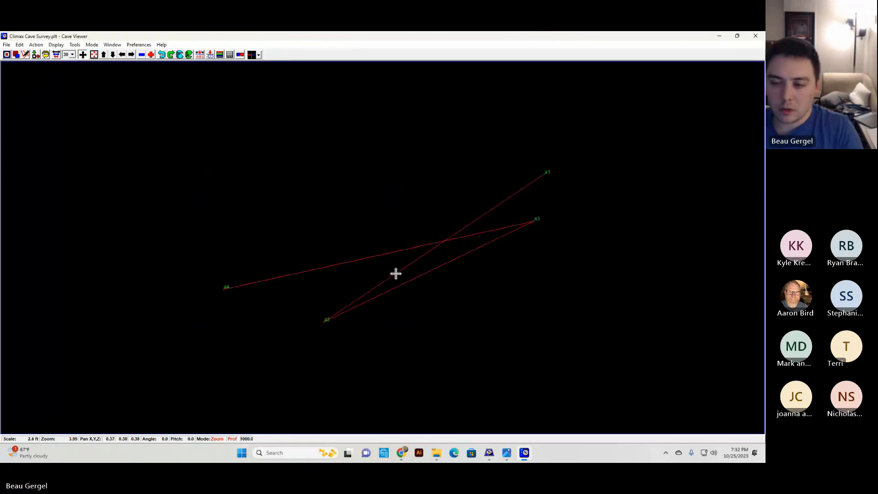
scroll(396, 273, "down", 2)
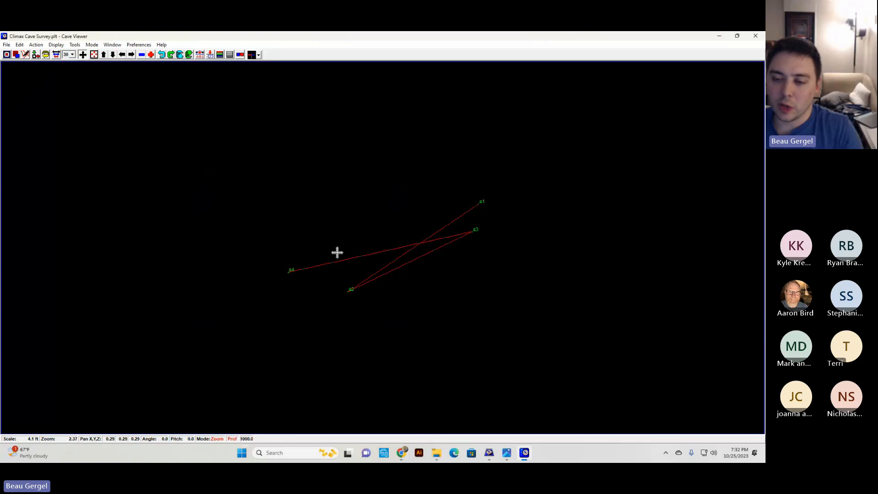
mouse_move(380, 243)
left_mouse_down()
mouse_move(418, 247)
mouse_move(372, 262)
mouse_move(389, 231)
left_mouse_up()
left_click(172, 55)
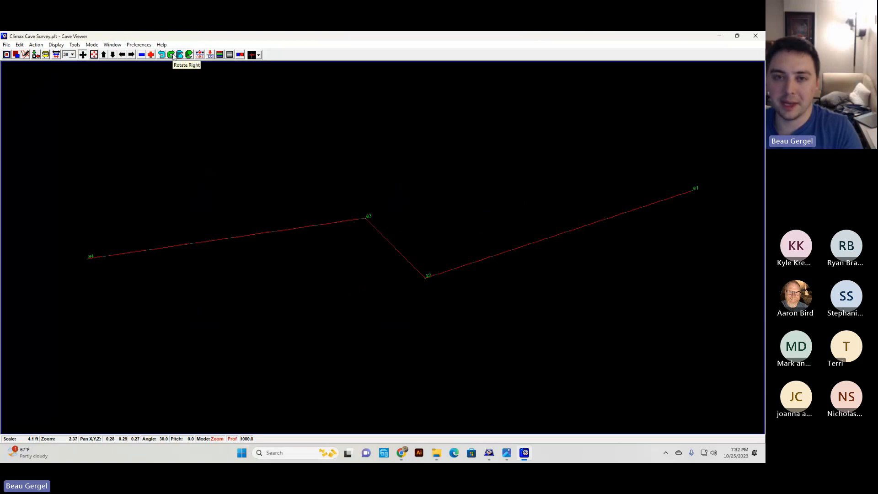
Return the Climax Cave Survey plot to plan view, with all stations from a1 to a4 in view.
left_click(233, 439)
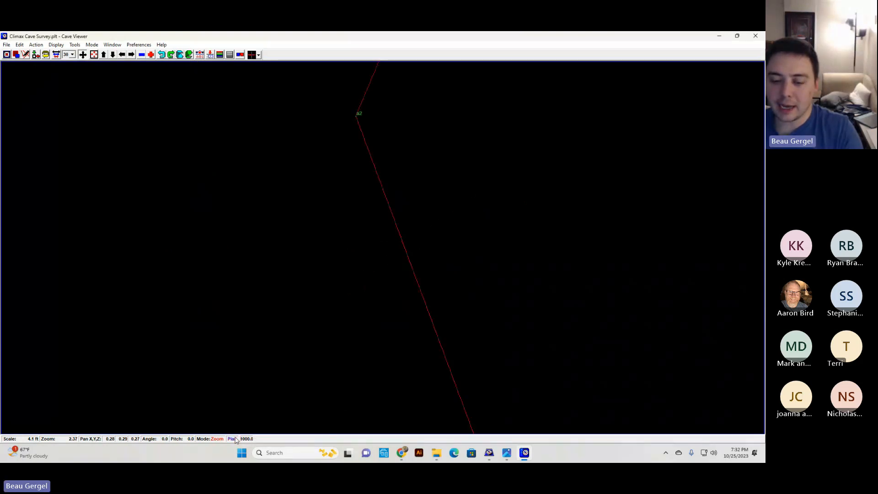
left_click(236, 438)
left_click(236, 439)
scroll(410, 334, "down", 2)
scroll(411, 333, "down", 4)
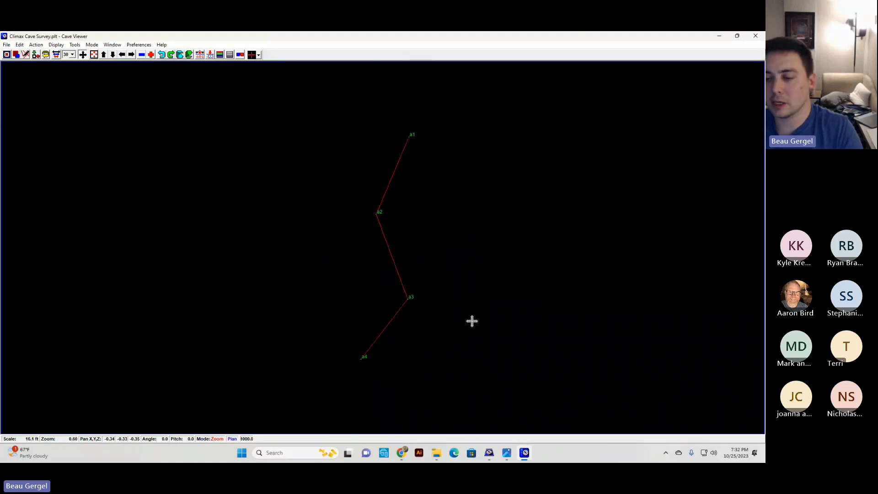
scroll(412, 334, "down", 1)
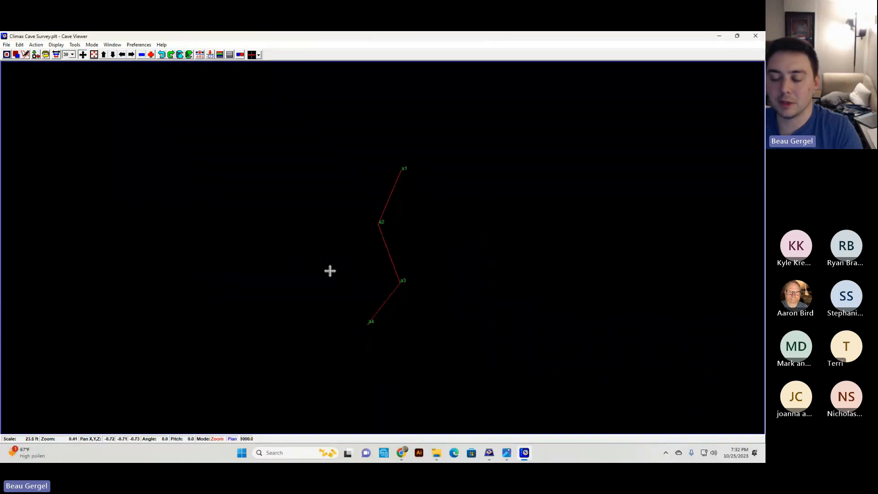
Tilt the cave plot and rotate it right and left in 30-degree increments to view it from several angles.
left_click(189, 57)
left_click(173, 56)
left_click(173, 55)
left_click(173, 55)
left_click(174, 55)
left_click(162, 56)
left_click(162, 56)
left_click(163, 56)
left_click(163, 56)
left_click(163, 56)
left_click(171, 55)
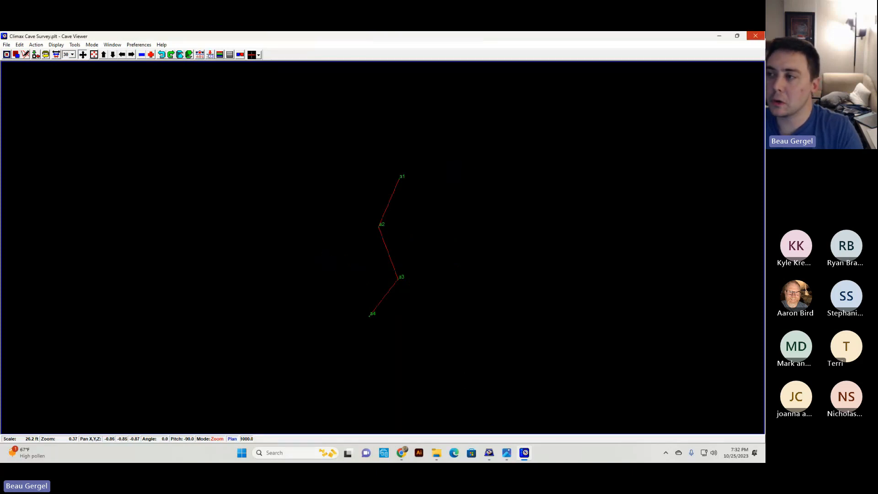
Close Cave Viewer and bring up the Compass 32 Project Manager maximized.
left_click(756, 36)
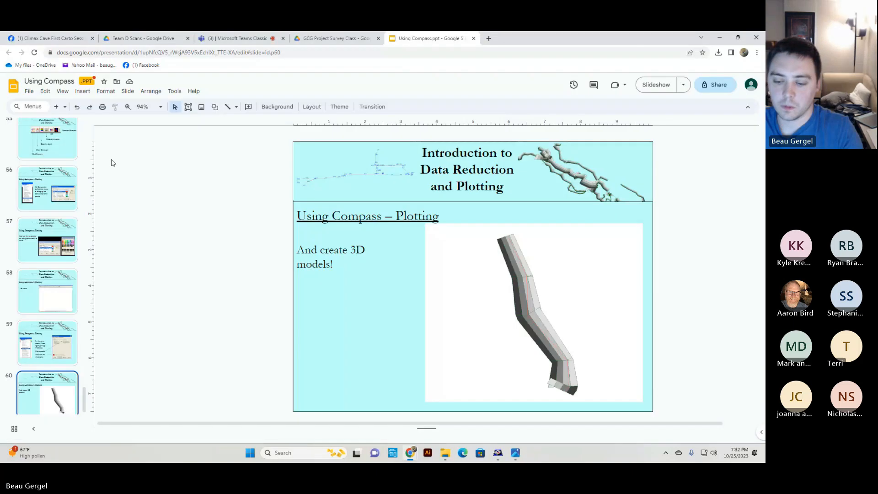
left_click(498, 453)
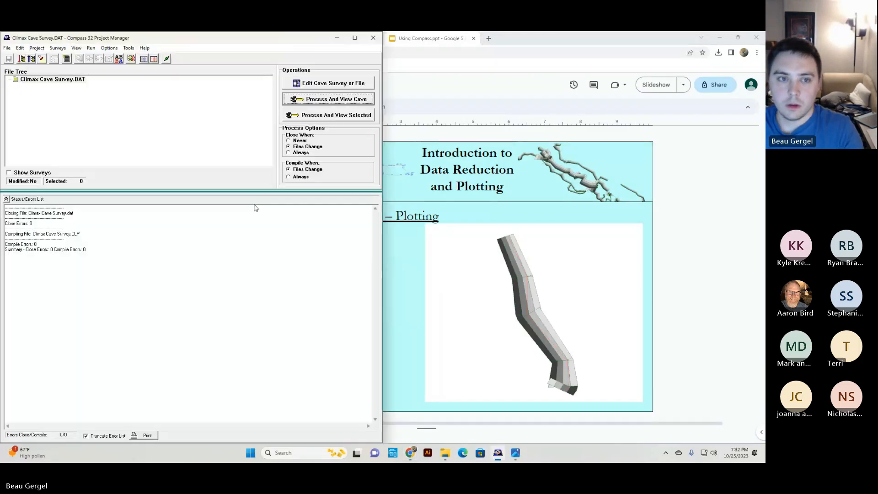
left_click(368, 36)
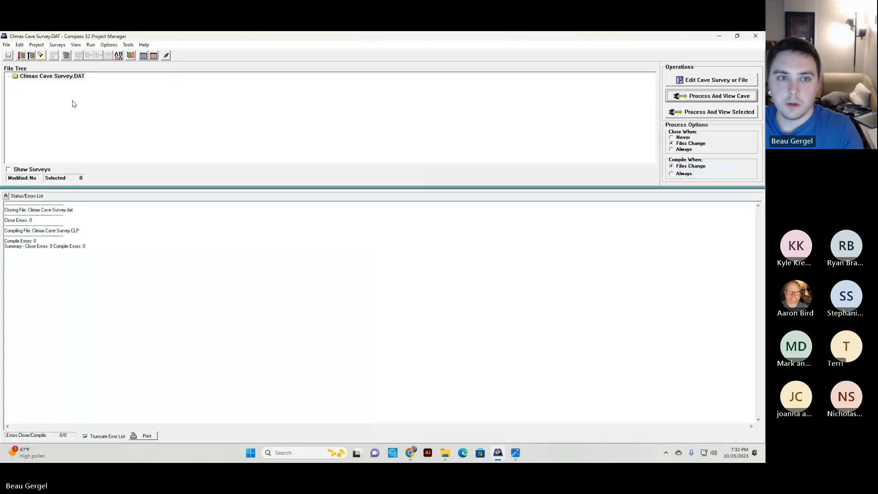
Open Climax Cave Survey.DAT from the file tree in the Cave Editor and move the editor window aside.
left_click(75, 77)
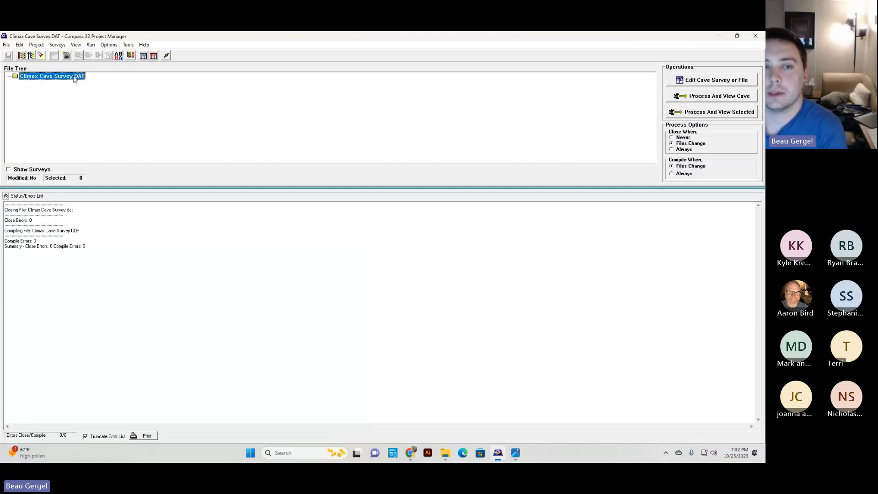
double_click(40, 78)
left_click(387, 270)
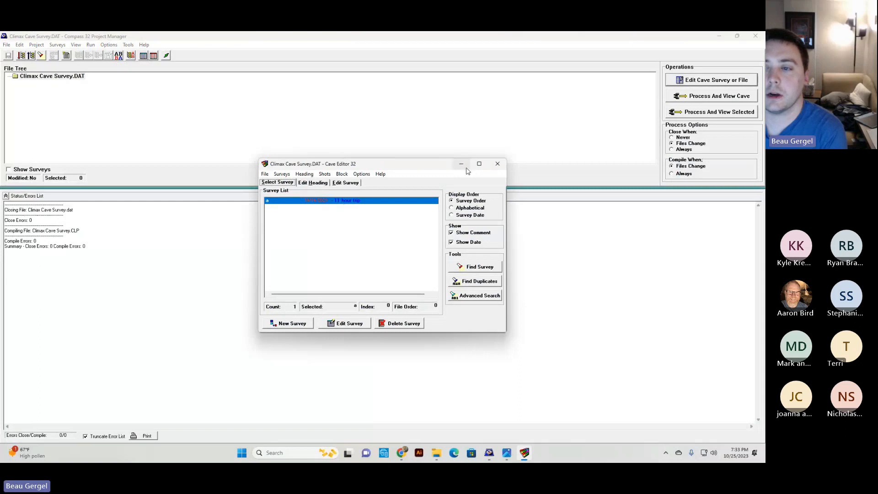
left_click_drag(410, 165, 237, 128)
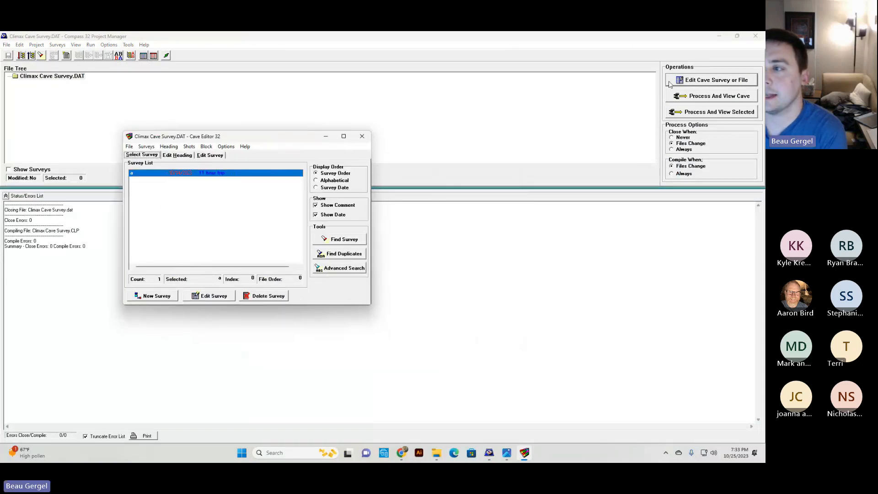
left_click(153, 194)
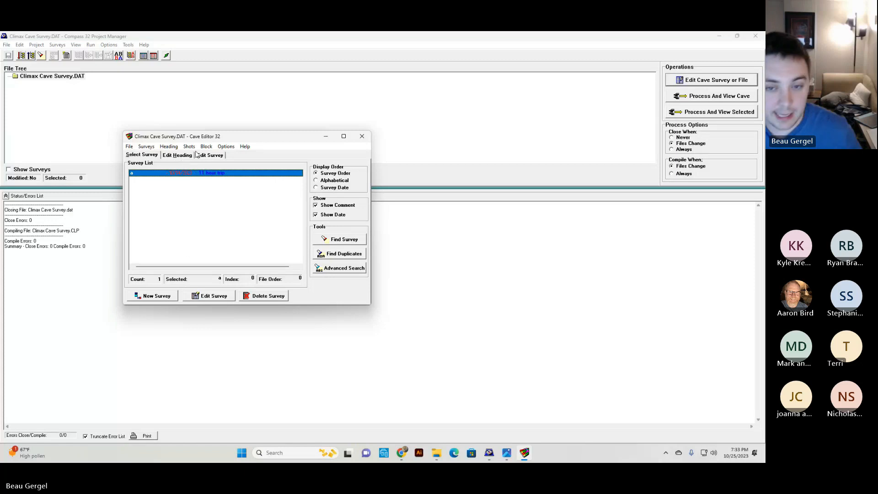
Switch to the Team A Scans folder, examine the Document_2023-10-20_130149 scan beside the receipt scan, and minimize the document scan.
left_click(436, 453)
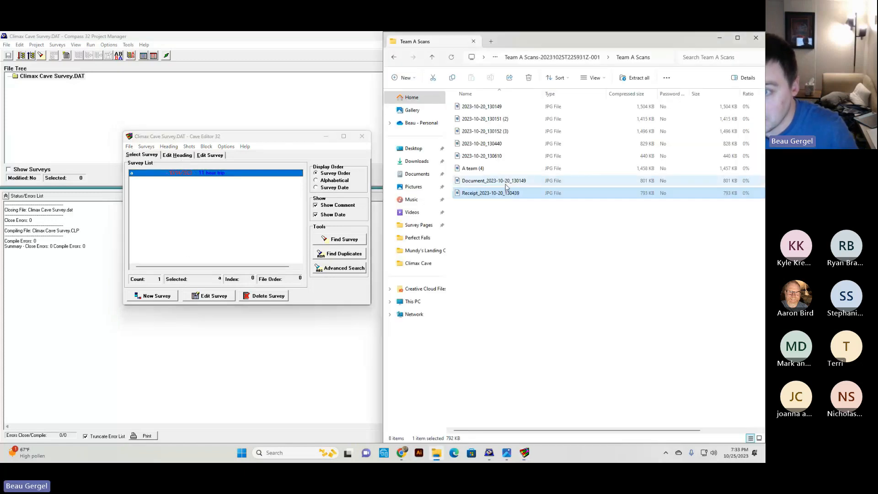
left_click(739, 37)
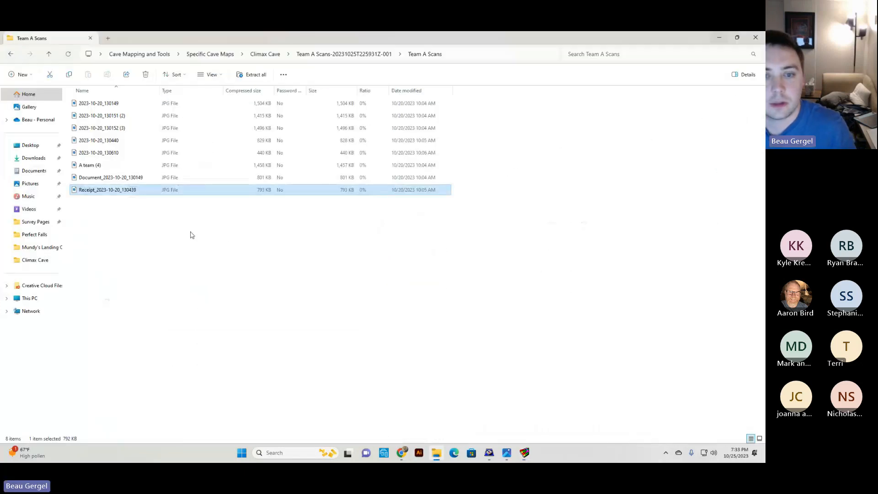
double_click(122, 180)
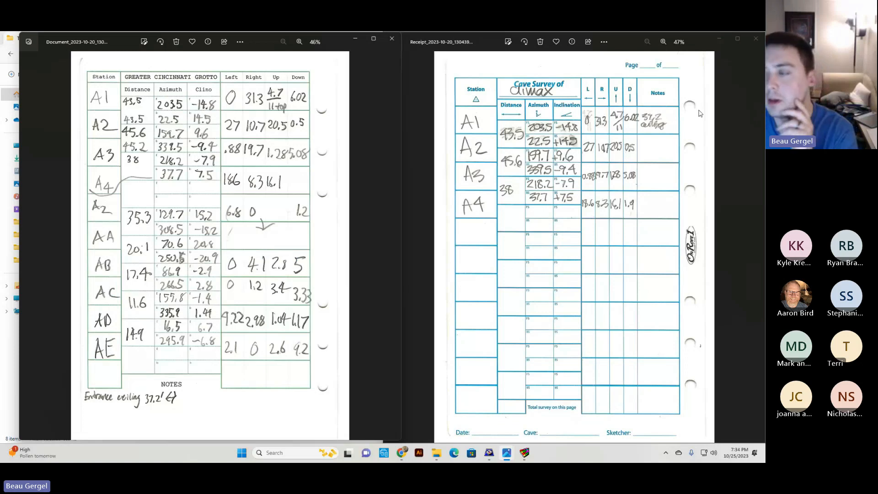
left_click(358, 40)
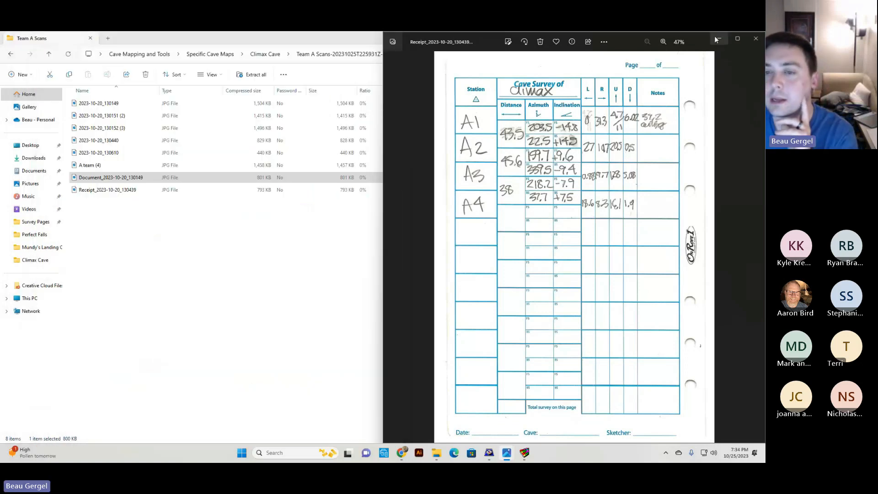
Examine the 2023-10-20_130610 cave sketch and the 2023-10-20_130440 survey notes beside the receipt scan.
left_click(355, 38)
double_click(114, 153)
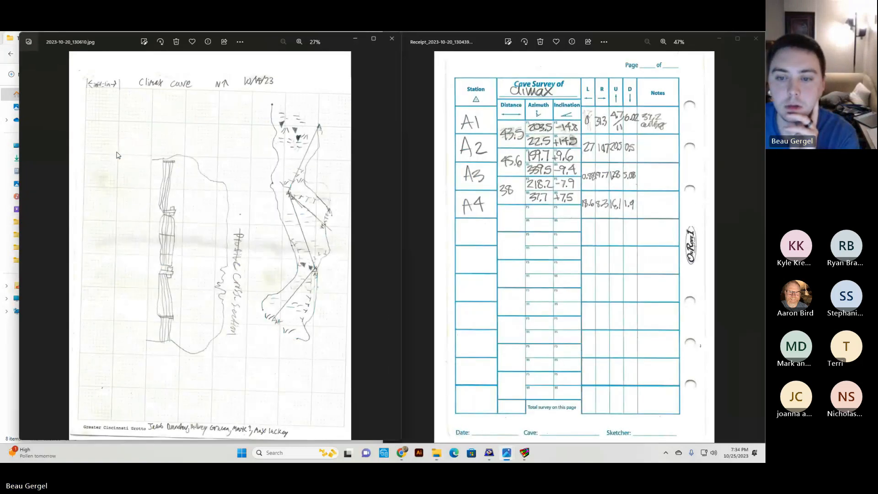
left_click(392, 38)
left_click(103, 142)
double_click(104, 141)
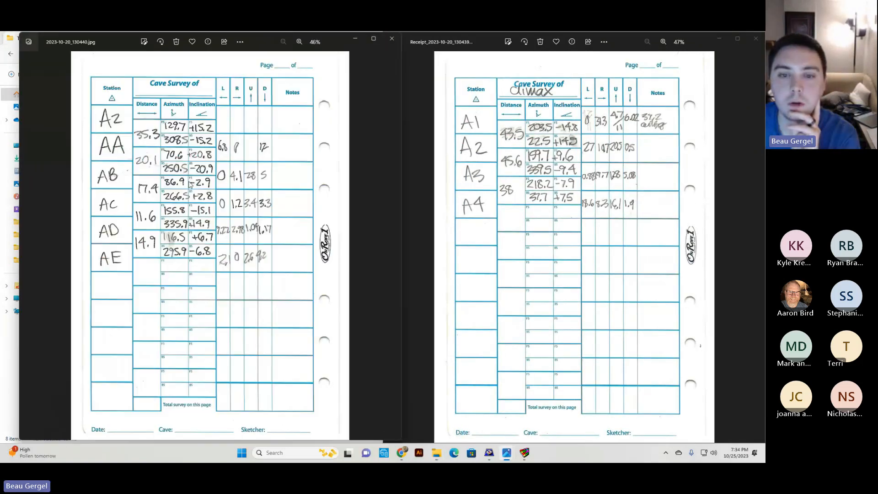
Examine the 2023-10-20_130152 (3) and 2023-10-20_130151 (2) sketch scans beside the receipt scan.
left_click(392, 38)
left_click(110, 125)
double_click(110, 126)
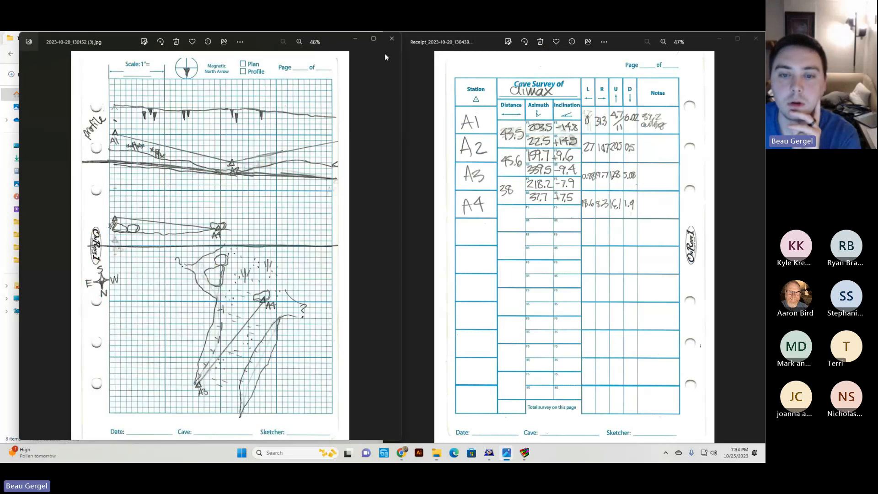
left_click(392, 39)
double_click(109, 113)
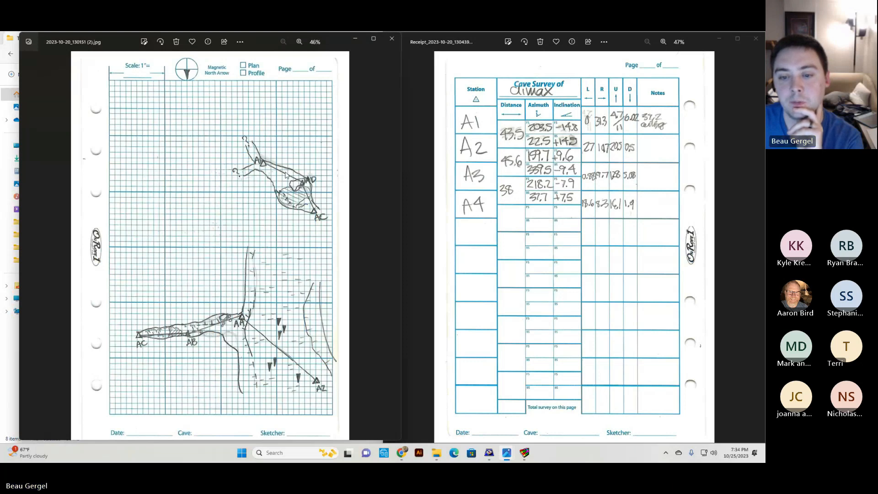
Close the sketch and receipt scans and minimize the Team A Scans folder.
left_click(392, 39)
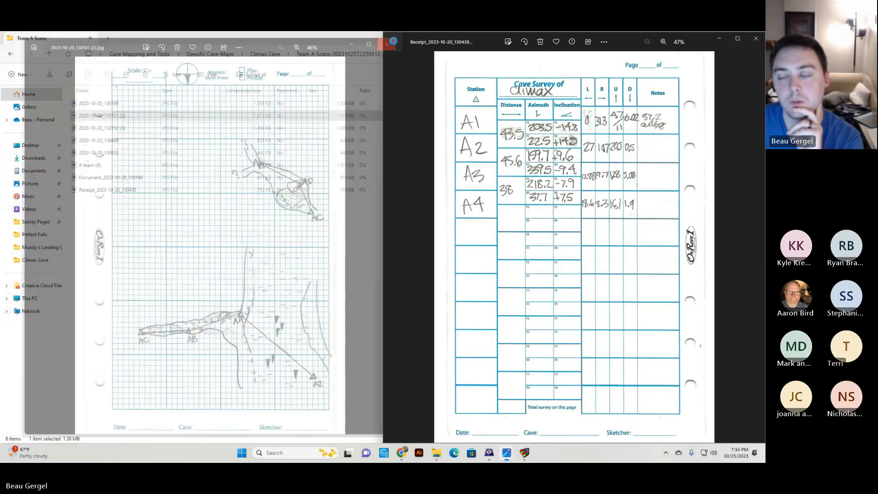
left_click(755, 39)
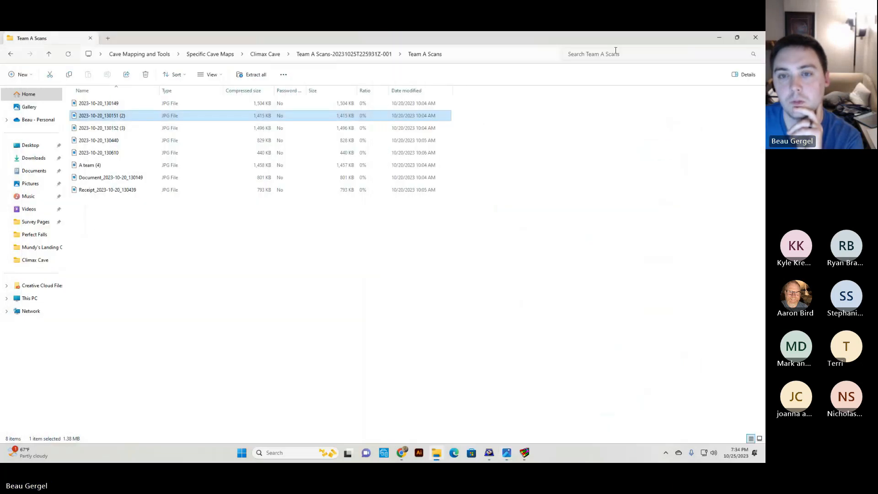
left_click(718, 39)
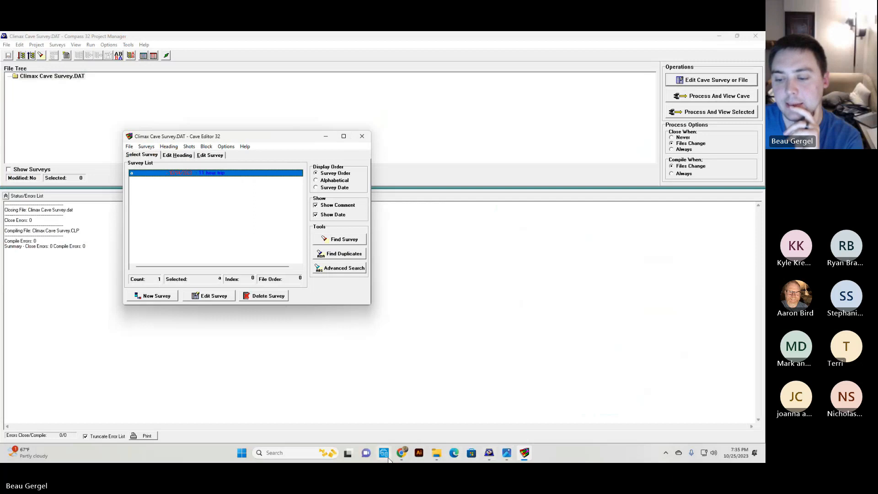
Switch to the Microsoft Teams meeting in Chrome and stop sharing the screen.
mouse_move(401, 453)
left_click(384, 414)
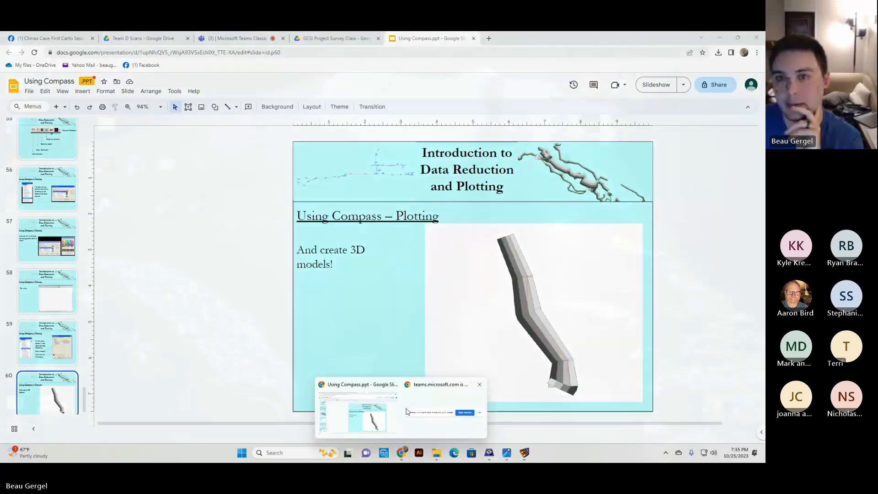
left_click(383, 414)
left_click(384, 453)
mouse_move(402, 453)
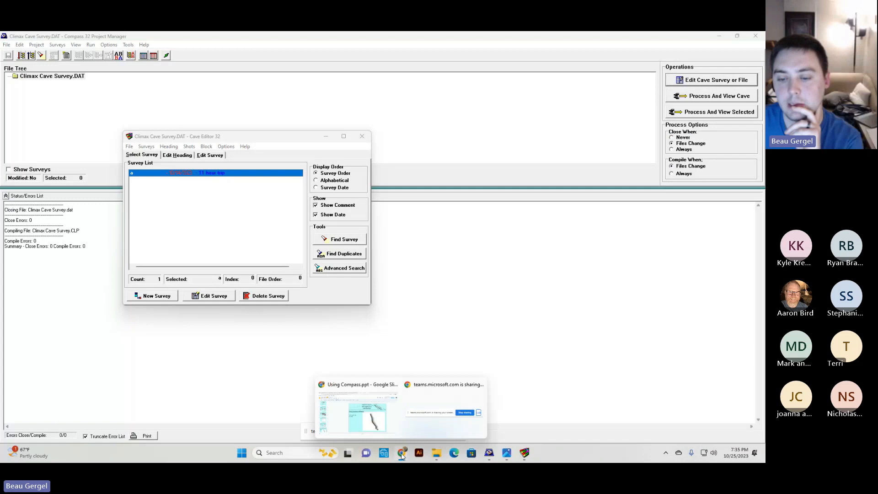
left_click(383, 414)
left_click(250, 35)
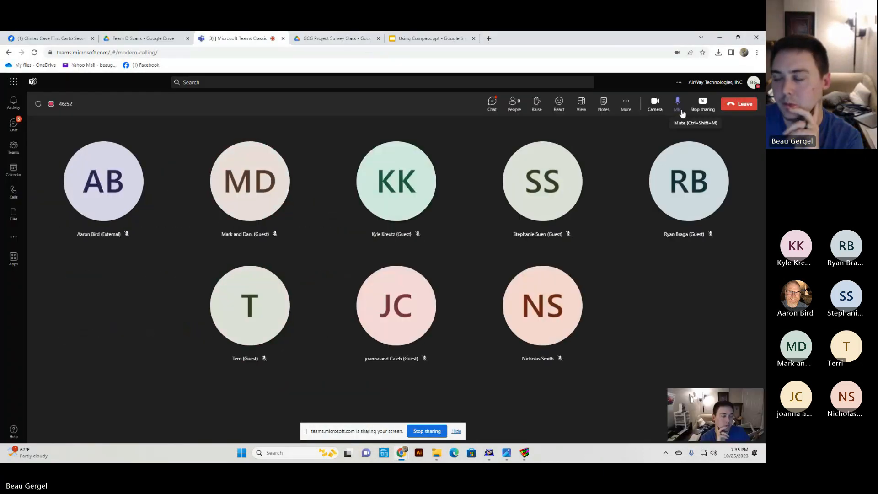
left_click(706, 111)
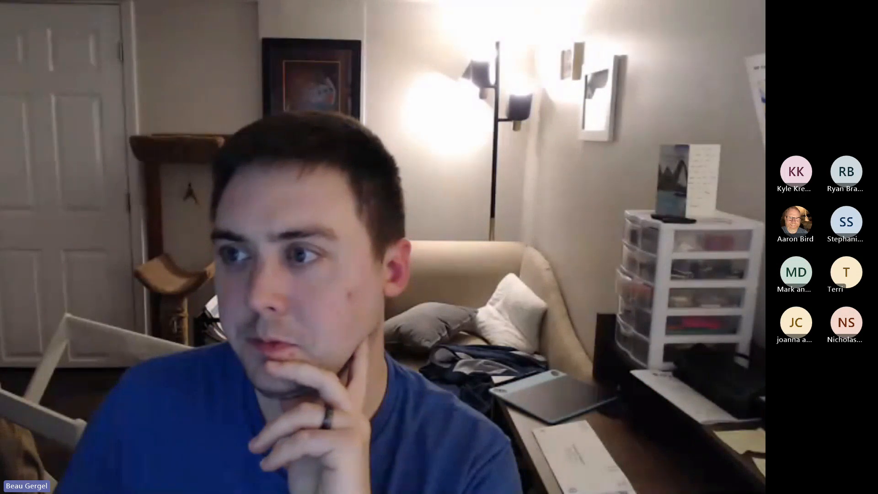
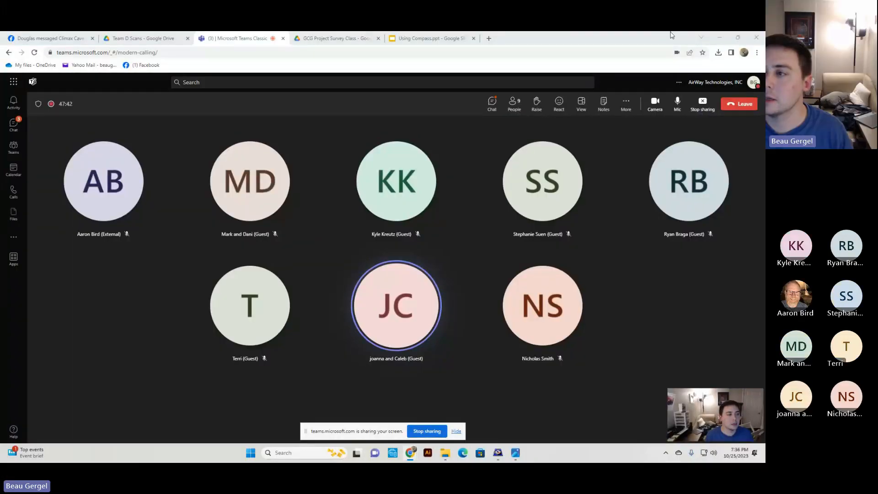
Minimize Chrome, restart Compass Project Manager and open the Climax Cave Survey.DAT project.
left_click(719, 37)
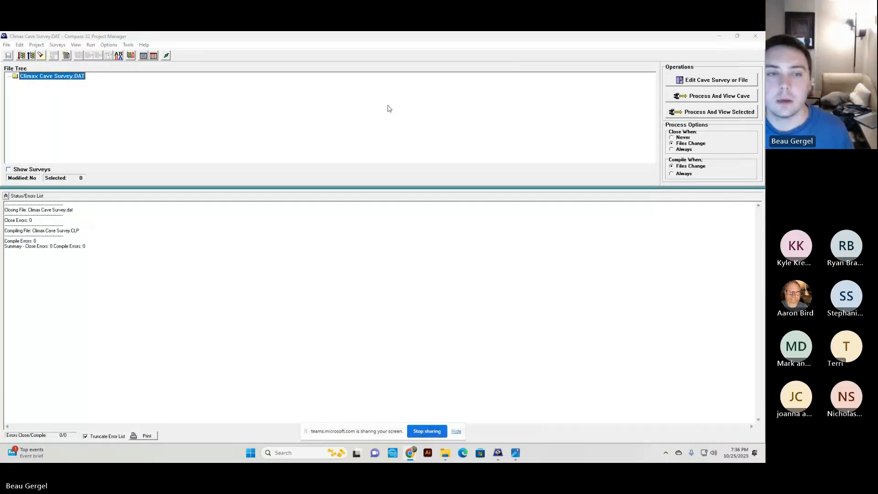
left_click(761, 36)
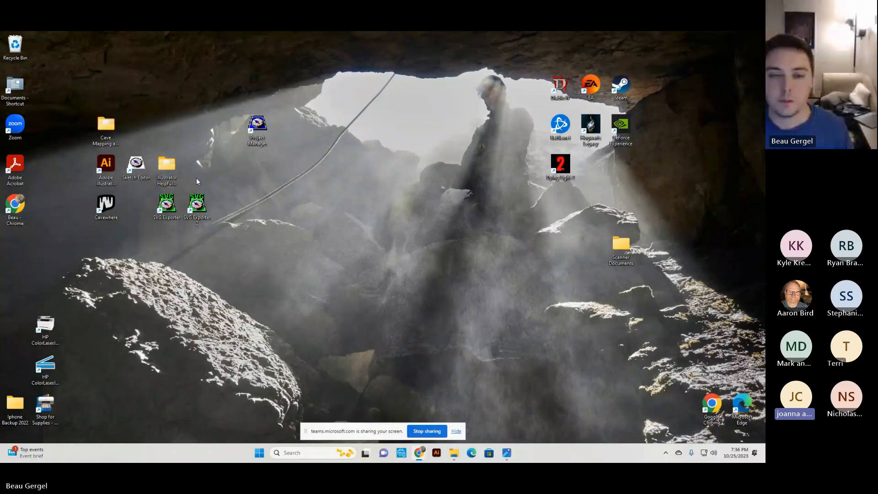
double_click(258, 137)
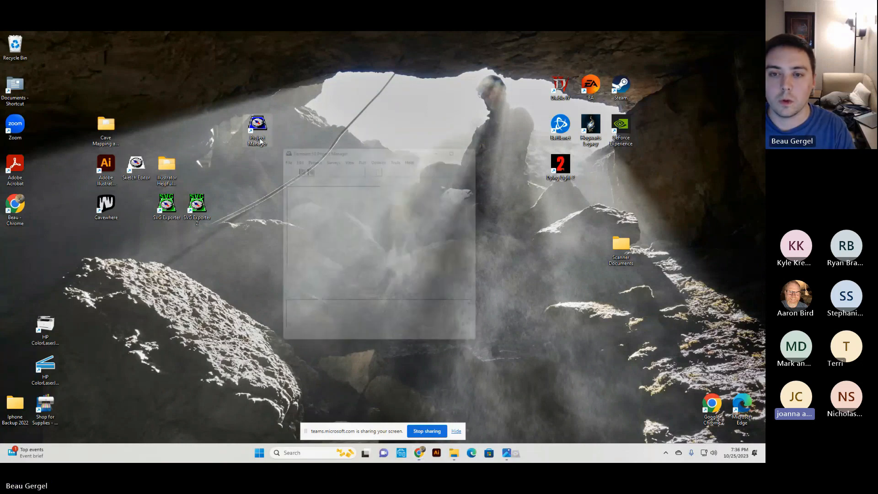
left_click(279, 152)
left_click(305, 162)
double_click(191, 170)
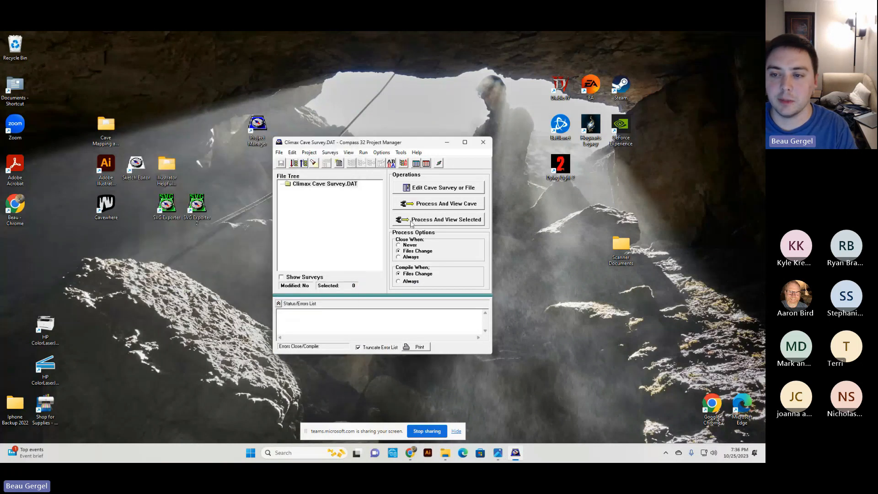
left_click(438, 192)
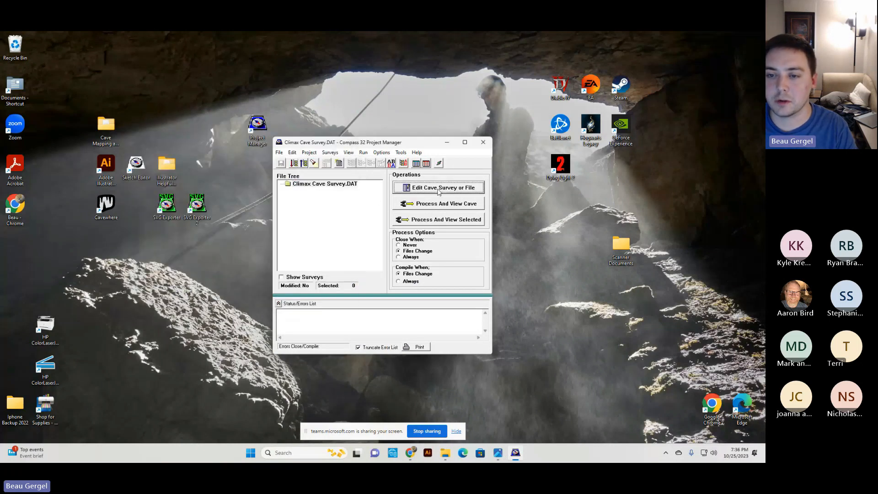
left_click(339, 183)
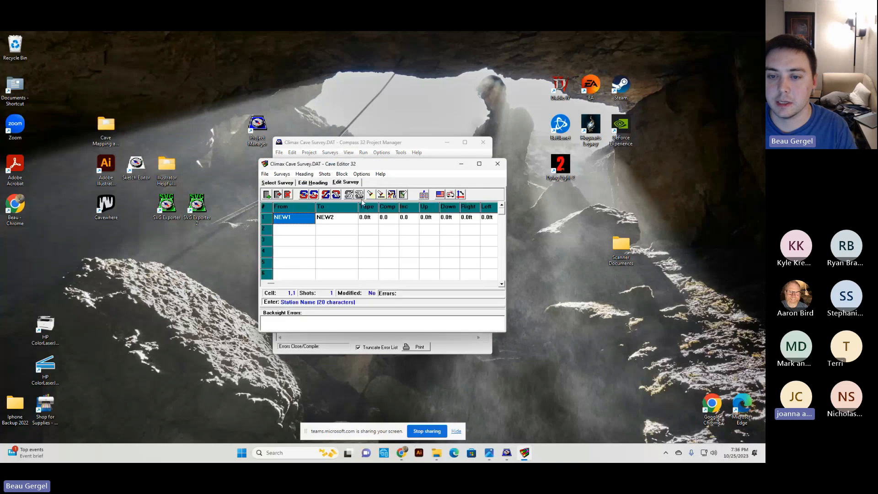
left_click(498, 164)
Open survey a of Climax Cave Survey.DAT for shot editing in the Cave Editor and maximize the editor.
left_click(397, 189)
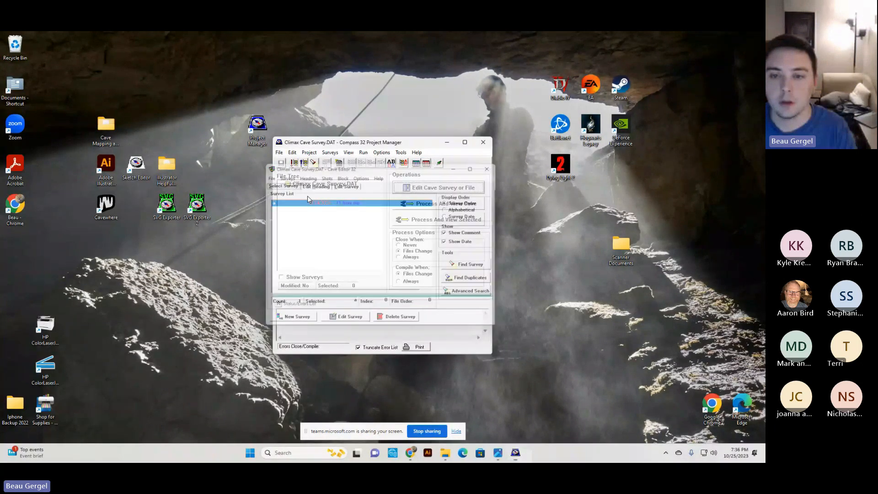
double_click(300, 201)
left_click(349, 183)
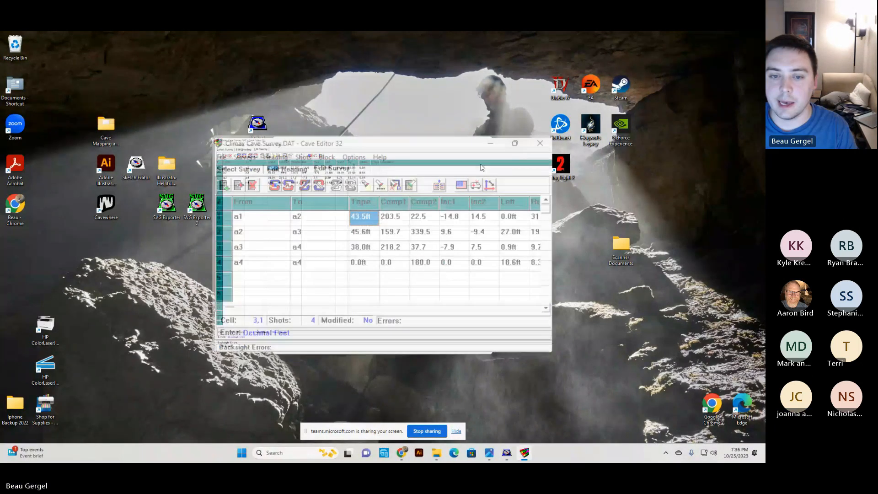
left_click(479, 163)
Add empty shots after the a4 to a4 row, continuing the stations from a4–a5 through a9–a10.
left_click(90, 120)
key("Return")
key("Return")
key("Return")
key("Return")
key("Return")
key("Return")
key("Return")
key("Return")
key("Return")
key("Return")
key("Return")
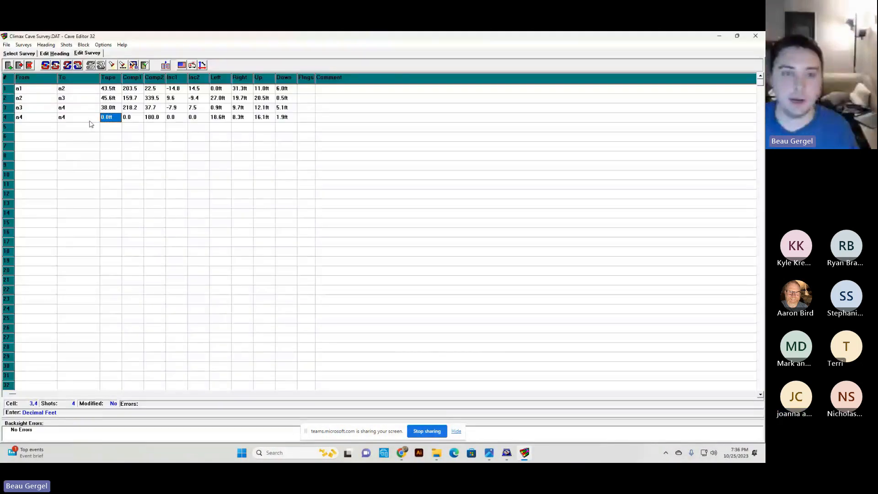
key("Return")
key("Return")
key("Return")
key("Return")
key("Return")
key("Return")
key("Return")
key("Return")
key("Return")
key("Return")
key("Return")
key("Return")
key("Return")
key("Return")
key("Return")
key("Return")
key("Return")
key("Return")
key("Return")
key("Return")
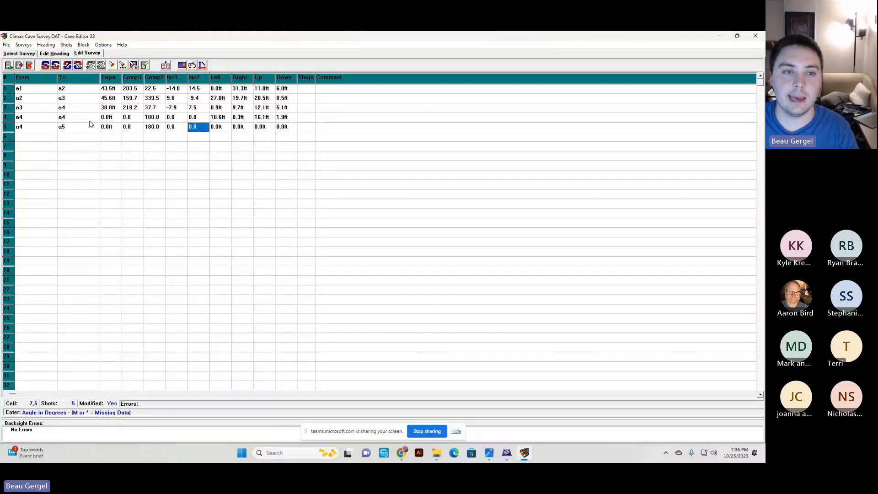
key("Return")
key("Return")
key("Return")
key("Return")
key("Return")
key("Return")
key("Return")
key("Return")
key("Return")
key("Return")
key("Return")
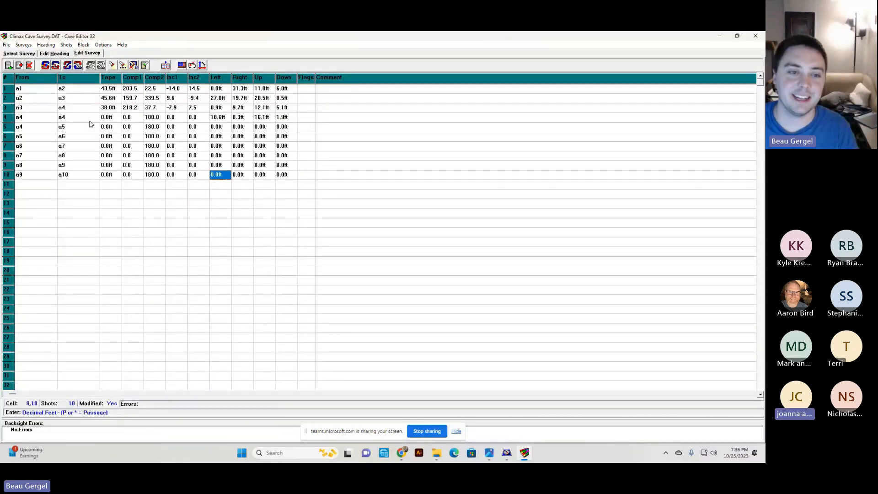
left_click(19, 174)
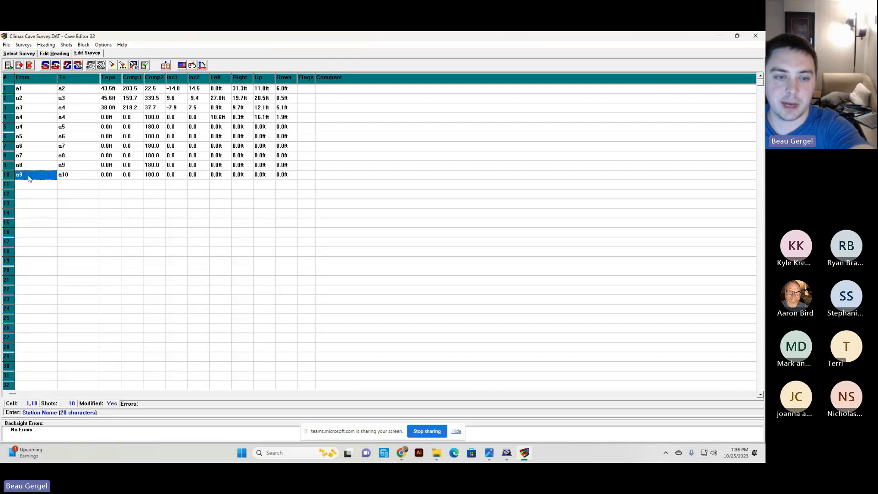
left_click(68, 176)
left_click(32, 176)
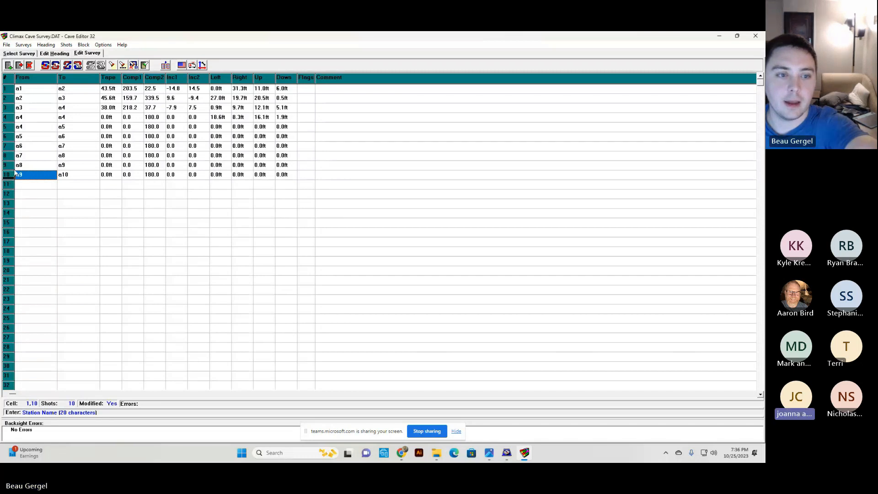
left_click(16, 174)
Restore the maximized Cave Editor to a smaller window, enlarge it to show all ten shots and reposition it.
left_click_drag(250, 35, 365, 96)
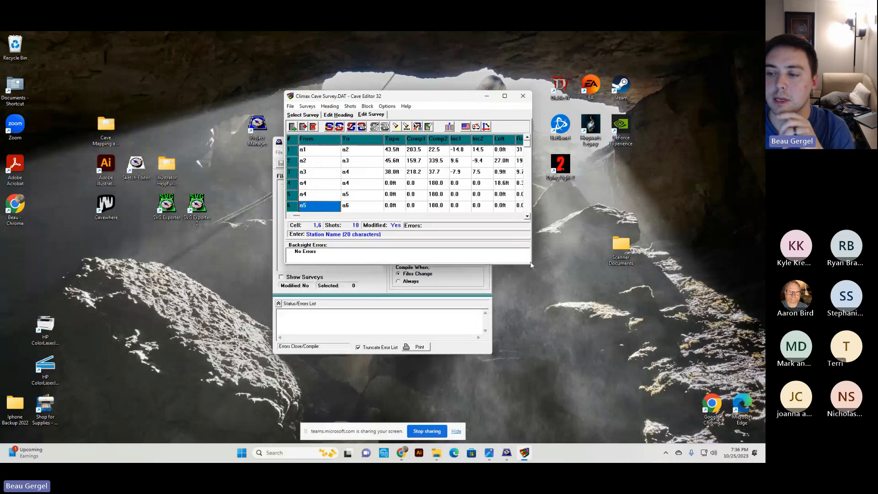
left_click_drag(531, 264, 611, 359)
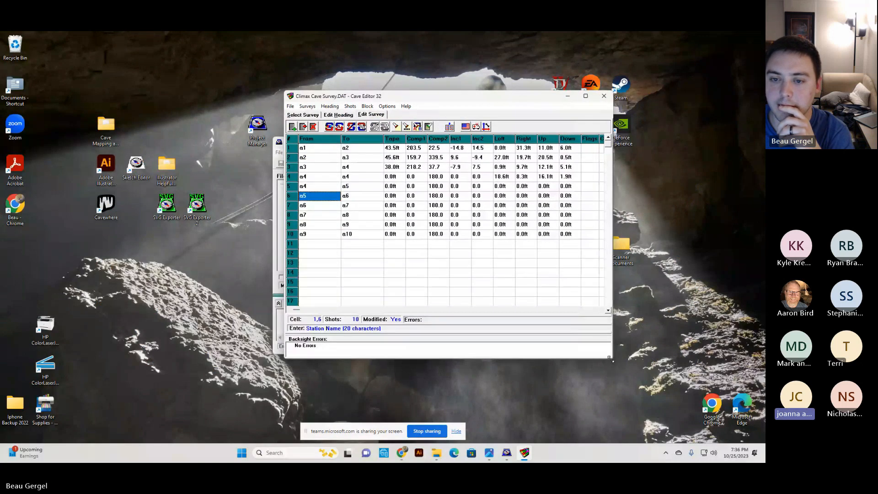
left_click_drag(482, 92, 427, 88)
key("Up")
key("Up")
key("Up")
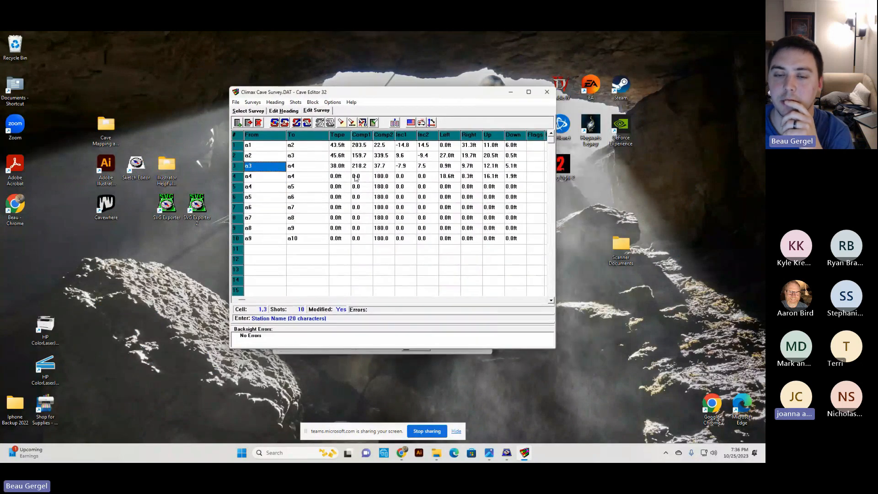
key("Down")
key("Down")
key("Down")
key("Down")
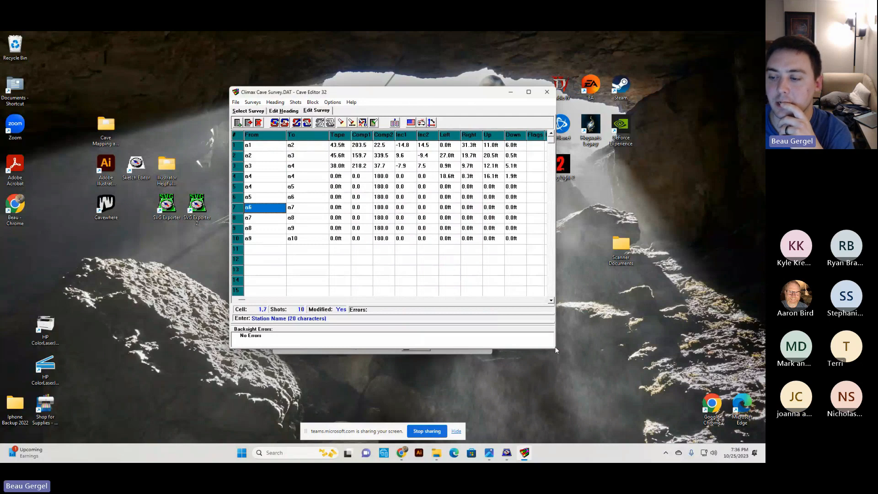
Delete the empty last shot, a9 to a10, from the survey.
left_click(265, 234)
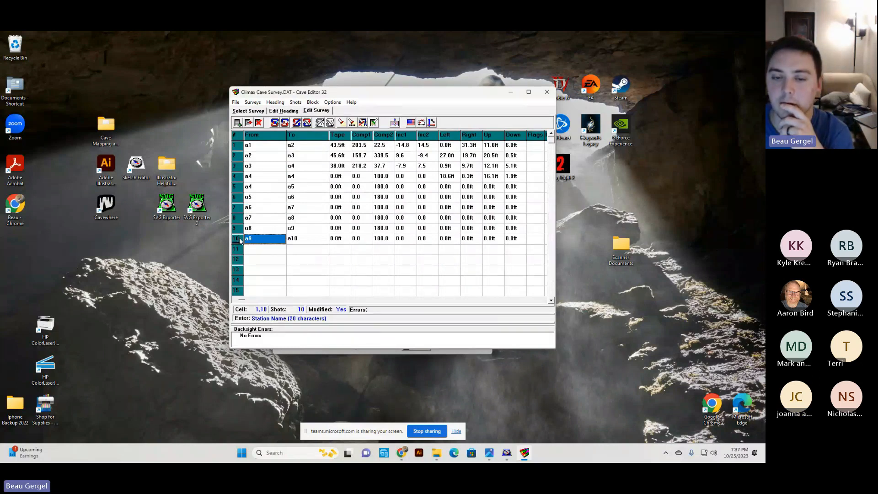
left_click(313, 240)
left_click(273, 240)
left_click(306, 233)
left_click(370, 239)
left_click(513, 239)
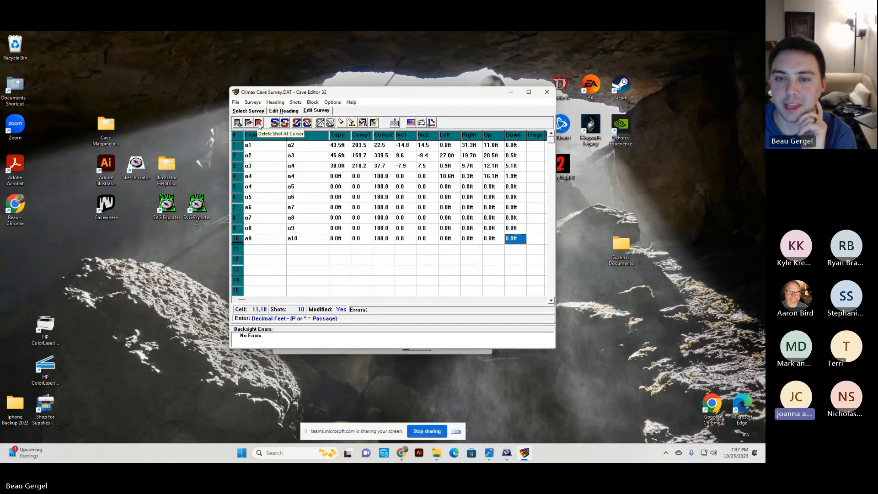
left_click(259, 123)
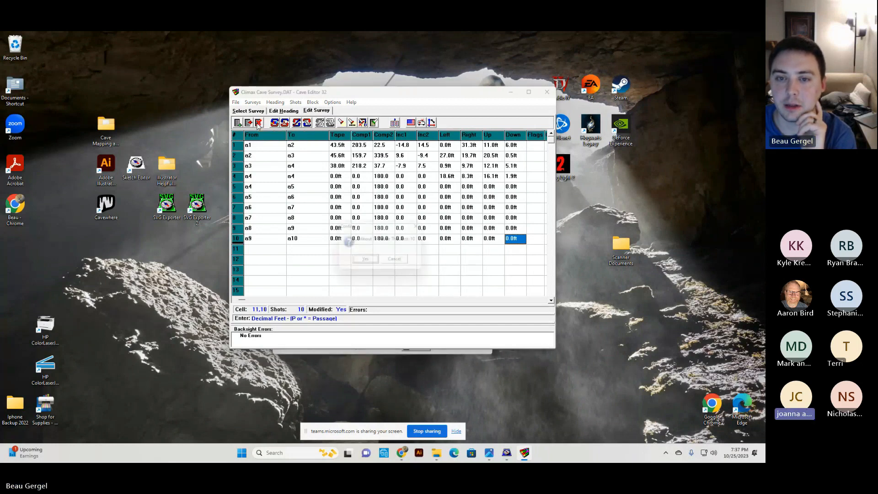
left_click(366, 262)
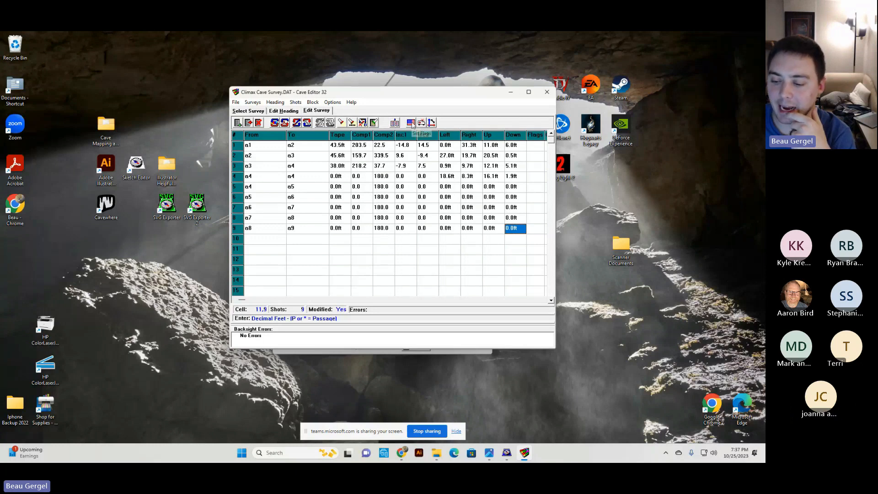
Delete the empty last shot, a8 to a9, from the survey and return to the first shot's row.
mouse_move(401, 454)
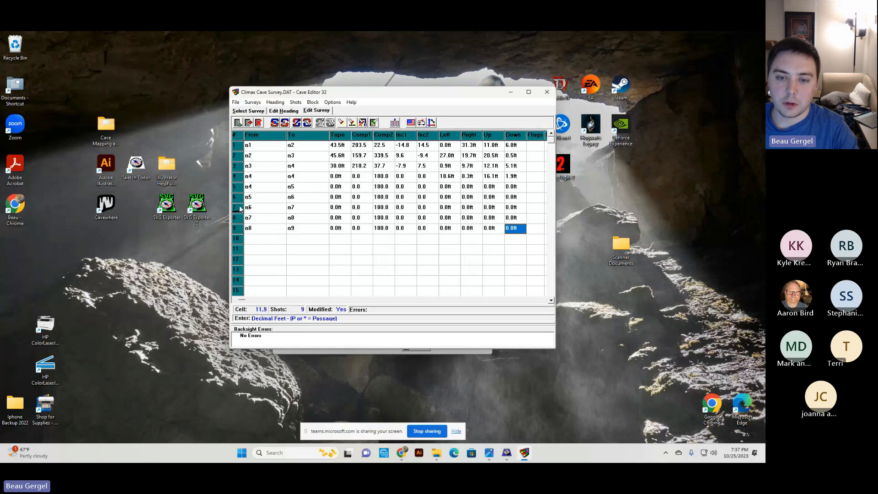
left_click(258, 123)
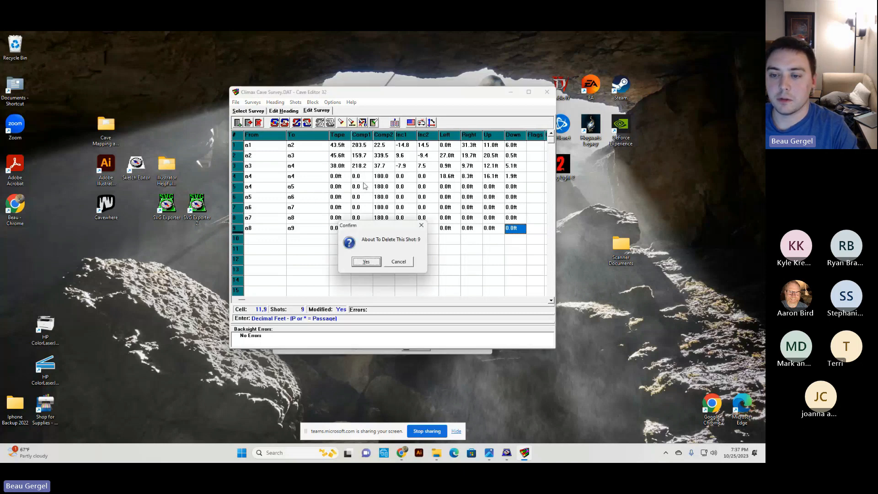
left_click(374, 262)
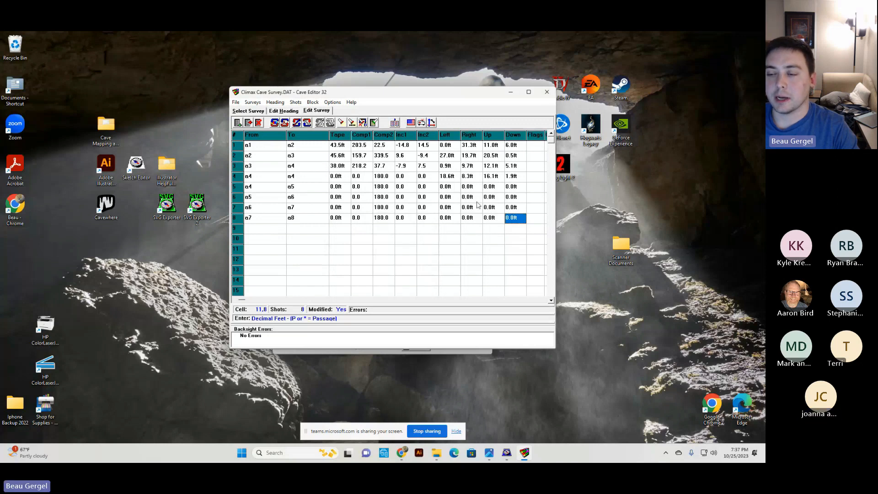
key("Up")
key("Up")
key("Up")
key("Up")
key("Up")
key("Up")
key("Up")
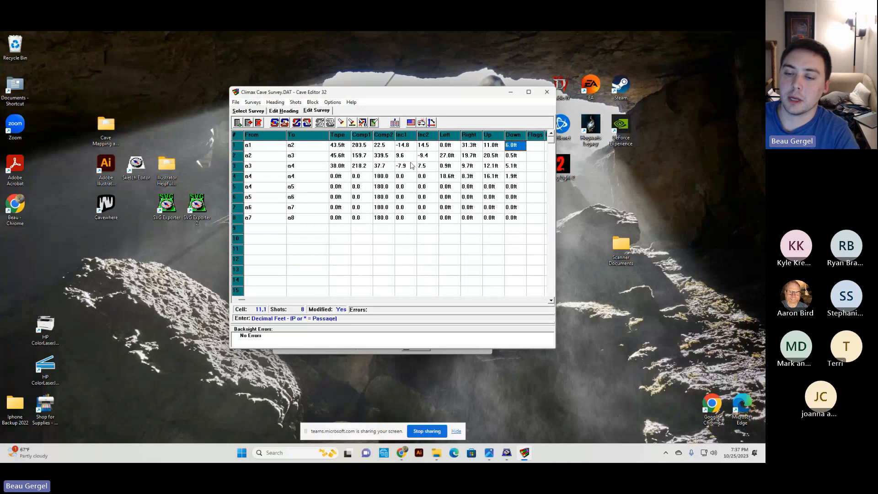
left_click(548, 94)
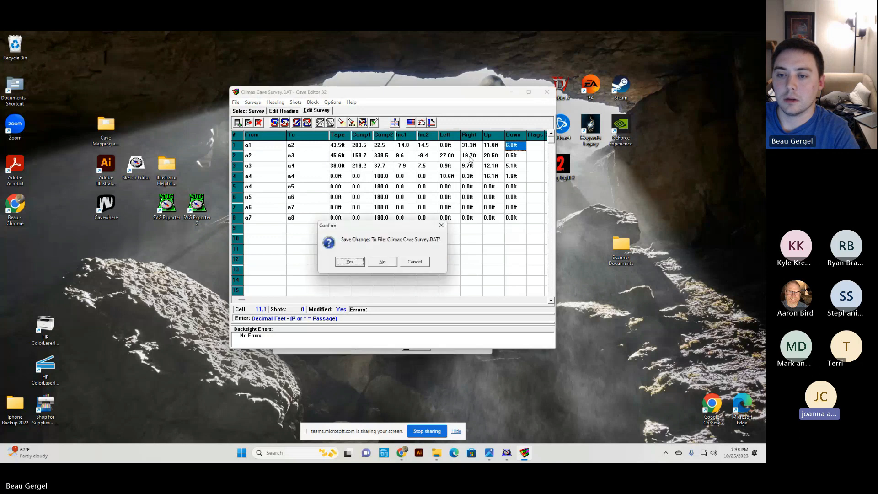
left_click(411, 265)
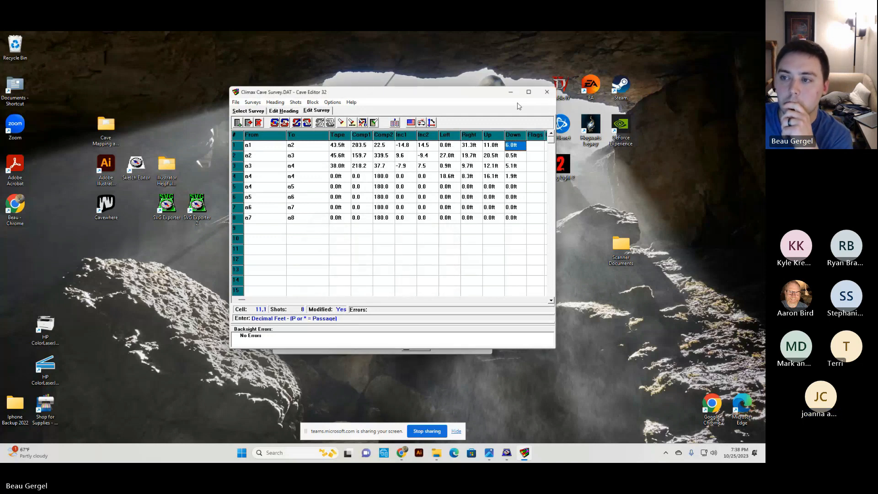
left_click(250, 111)
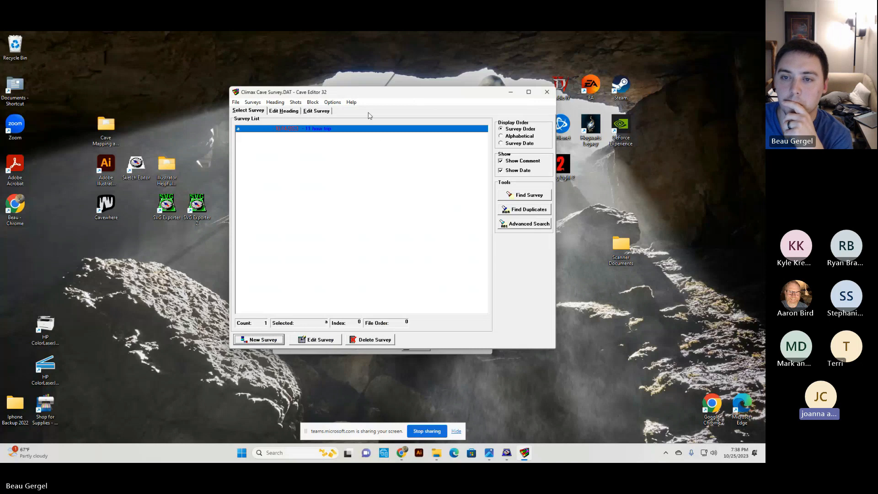
left_click_drag(366, 97, 366, 125)
double_click(266, 160)
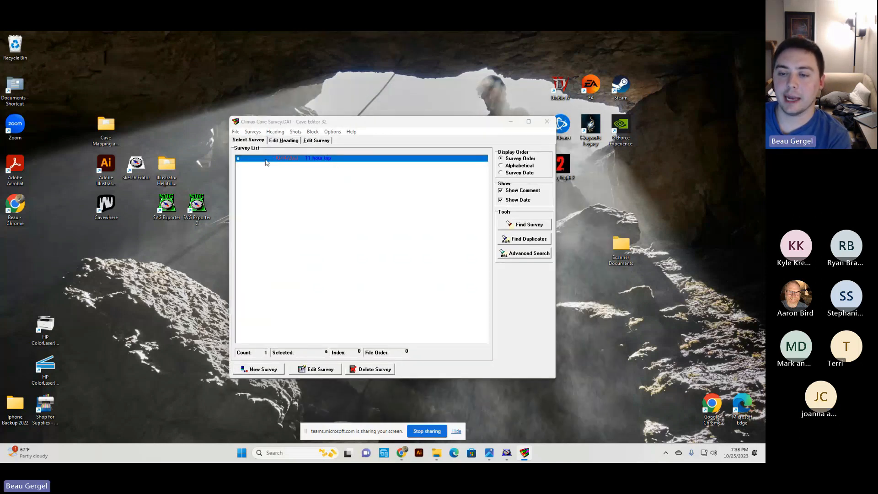
left_click(441, 225)
left_click(310, 143)
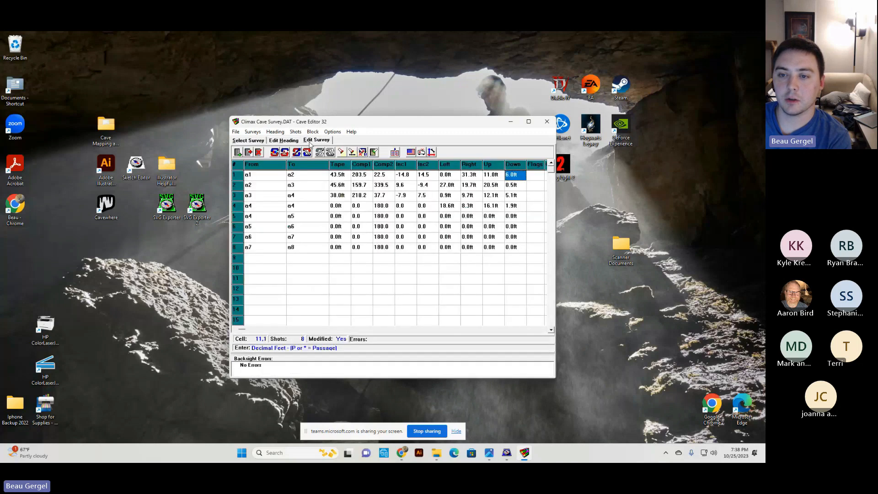
Check the From and To station names of the shots in survey a.
left_click(259, 226)
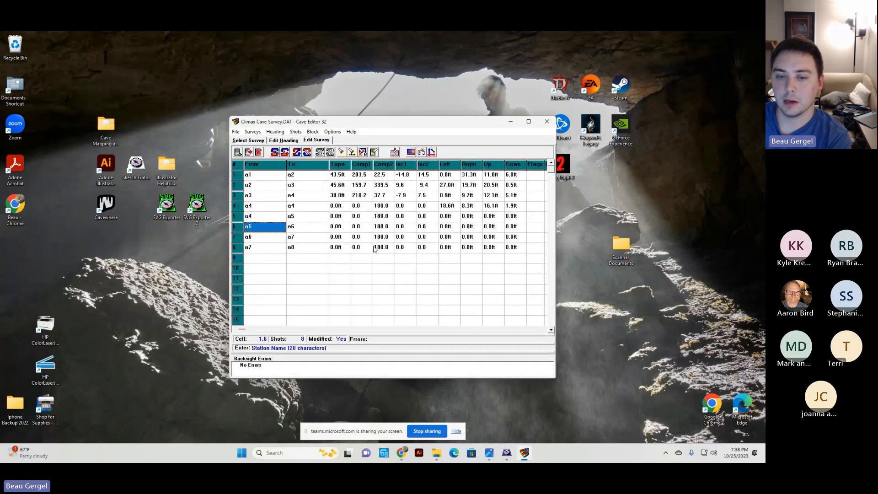
left_click(278, 236)
left_click(265, 178)
left_click(275, 189)
left_click(298, 188)
left_click(273, 200)
left_click(297, 200)
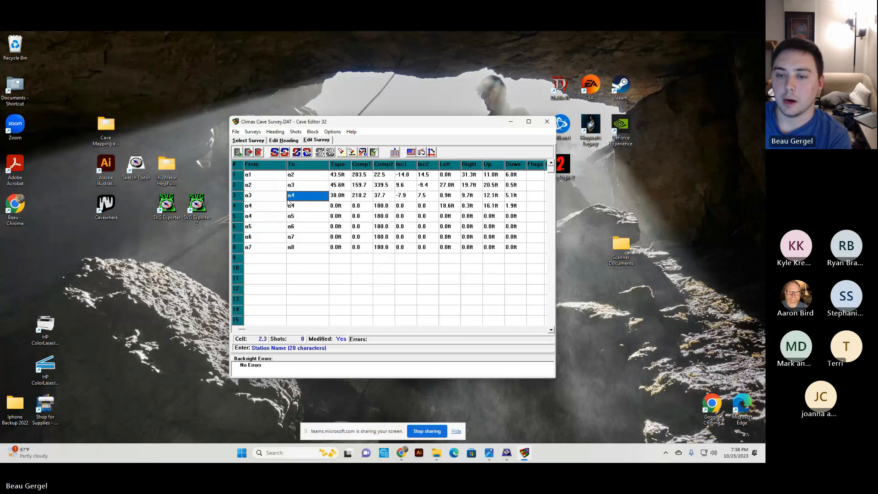
Look through the survey list, heading details, shot table and file commands of the Cave Editor.
left_click(264, 141)
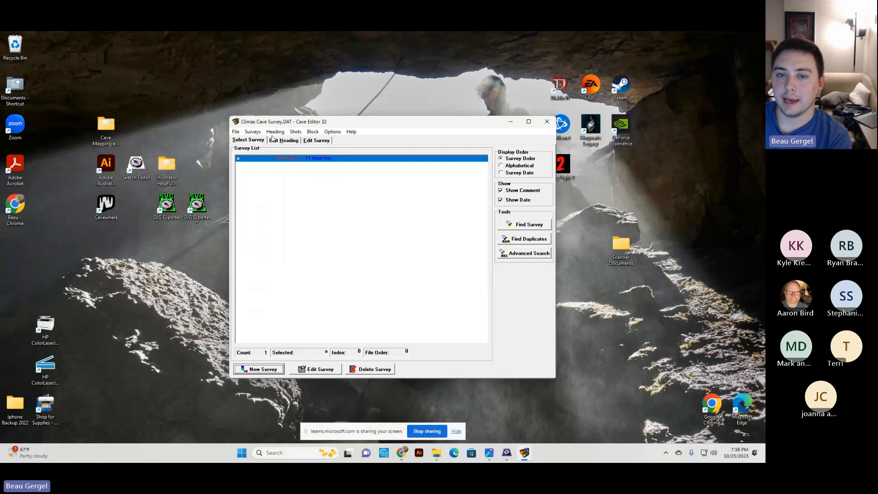
left_click(315, 141)
left_click(239, 133)
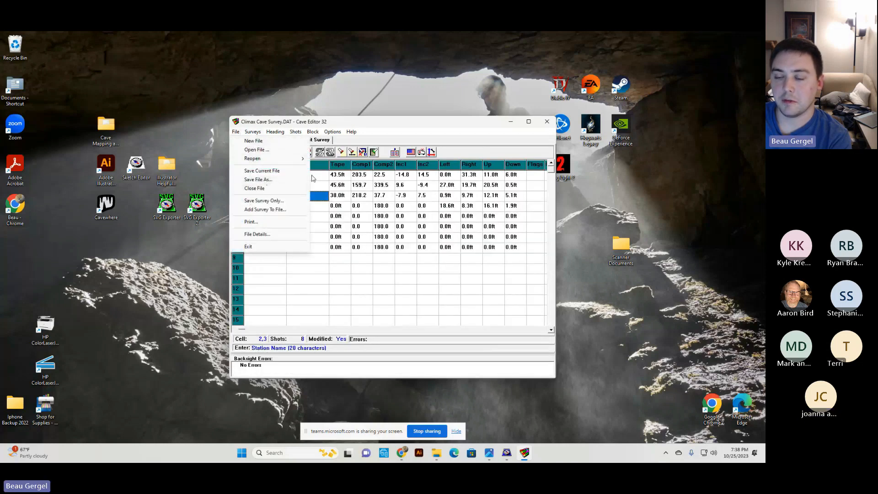
left_click(370, 135)
left_click(286, 142)
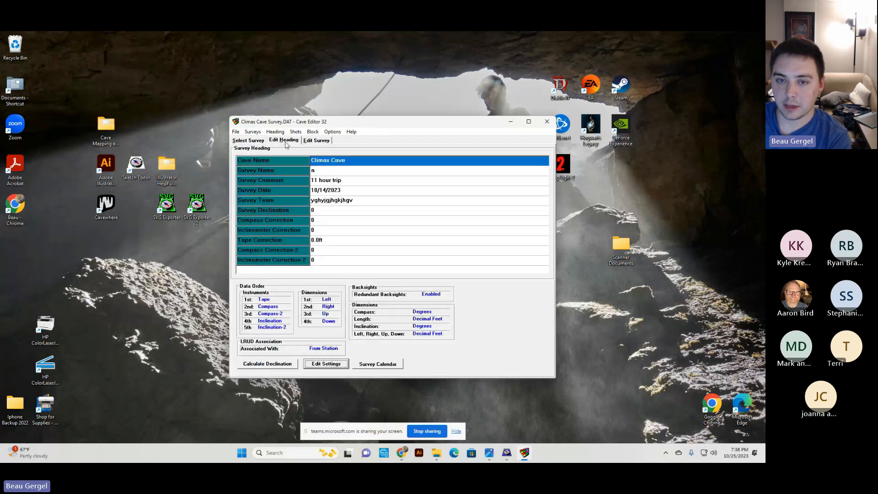
left_click(268, 142)
left_click(283, 142)
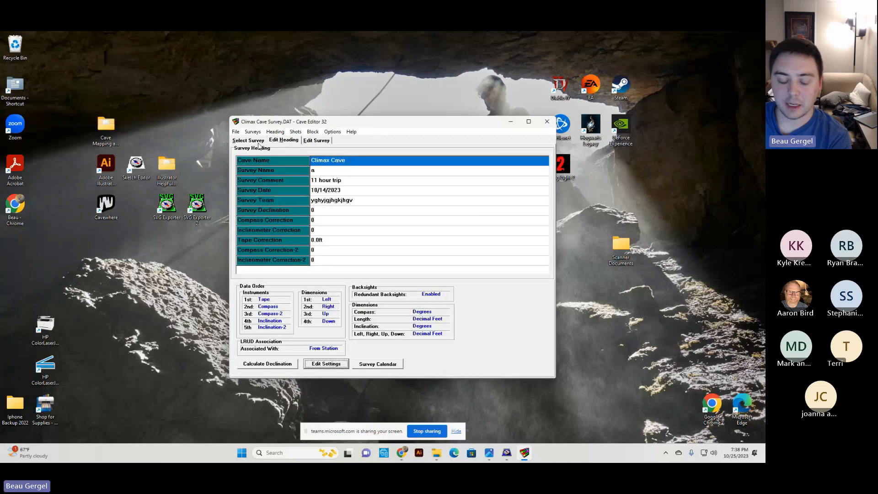
left_click(258, 144)
left_click(236, 132)
left_click(366, 277)
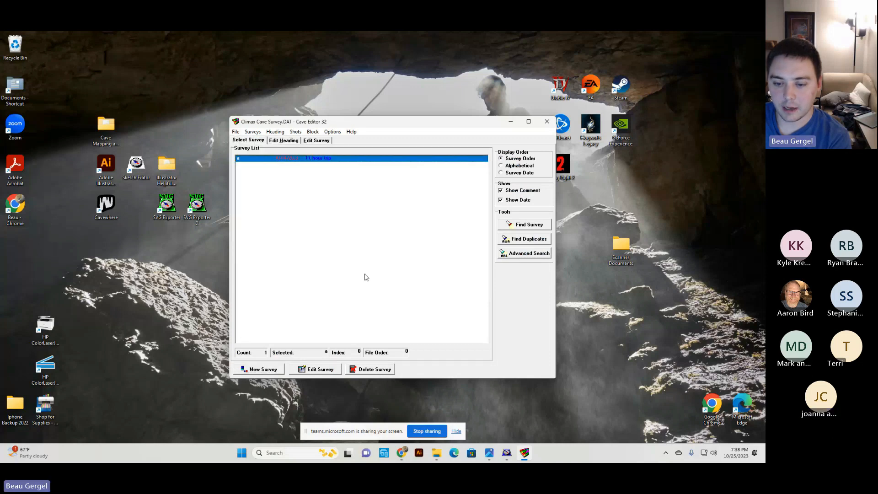
Reload survey a for editing without saving the changes to Climax Cave Survey.DAT, and close the Cave Editor.
left_click(331, 369)
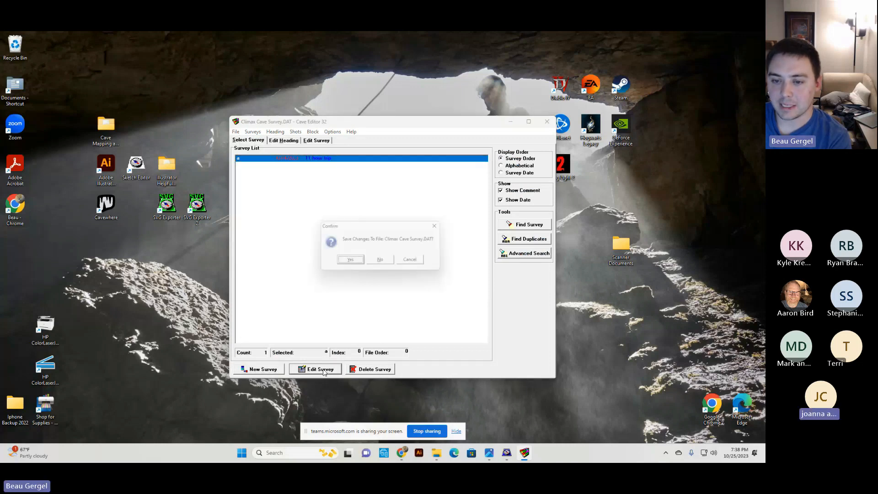
left_click(377, 263)
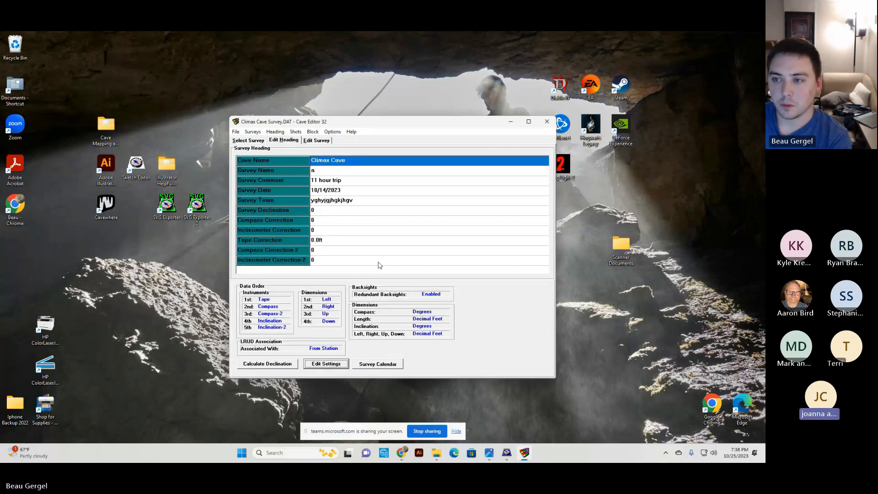
left_click(549, 126)
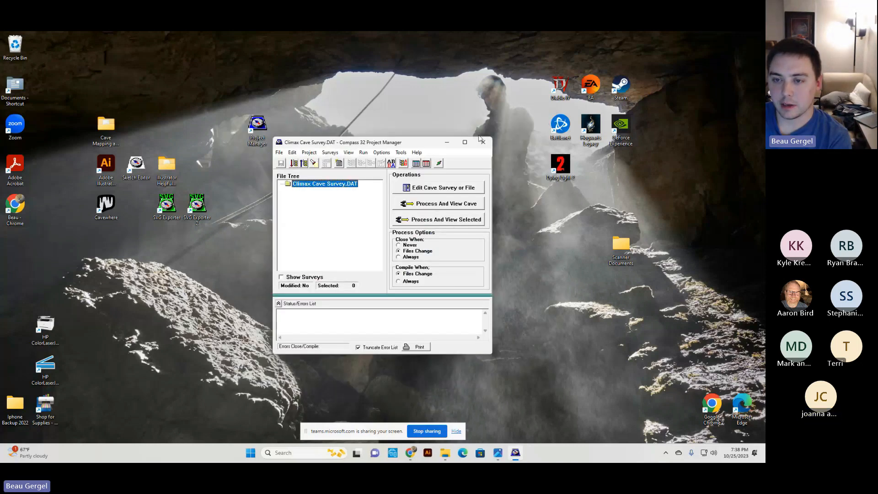
Reopen Climax Cave Survey.DAT in the Cave Editor, look at survey a's heading, and close the editor.
mouse_move(414, 147)
left_mouse_down()
mouse_move(376, 164)
mouse_move(441, 159)
mouse_move(411, 166)
mouse_move(414, 121)
mouse_move(441, 121)
mouse_move(415, 119)
mouse_move(415, 129)
left_mouse_up()
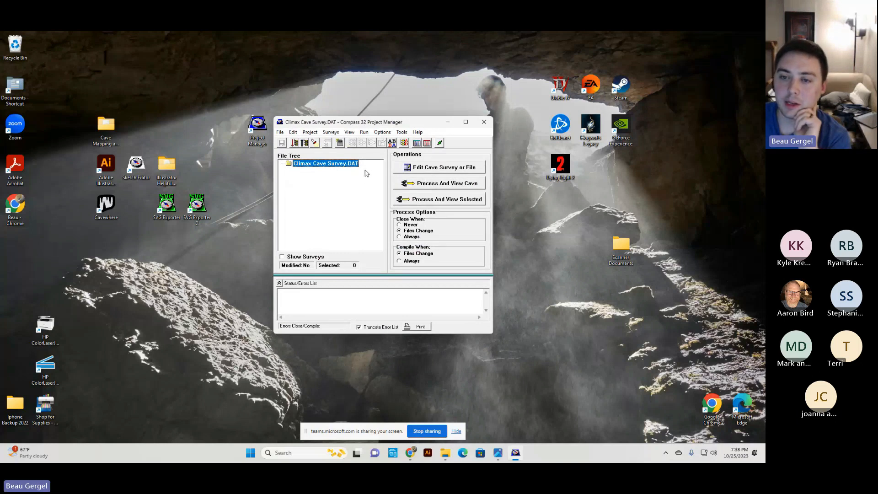
double_click(325, 166)
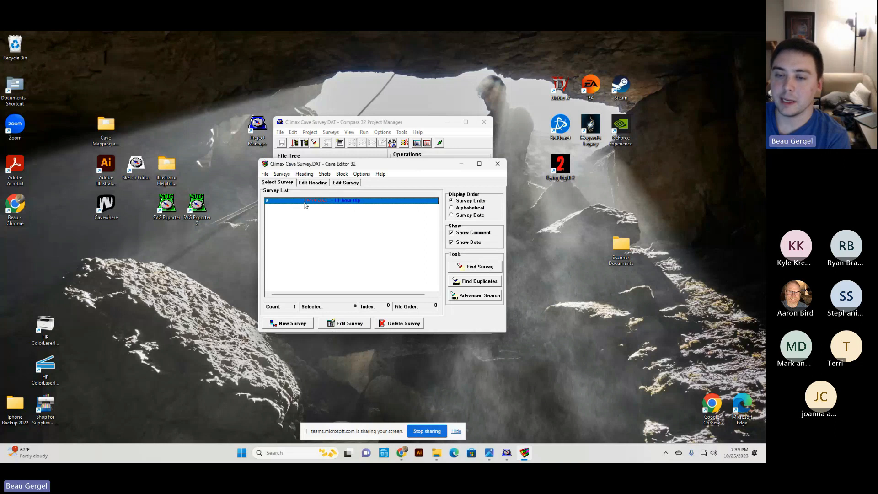
double_click(279, 201)
left_click(353, 214)
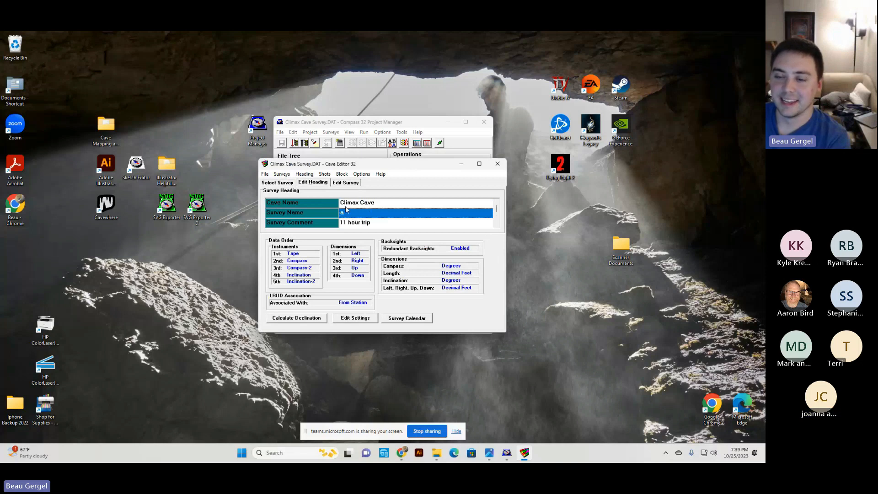
left_click(498, 163)
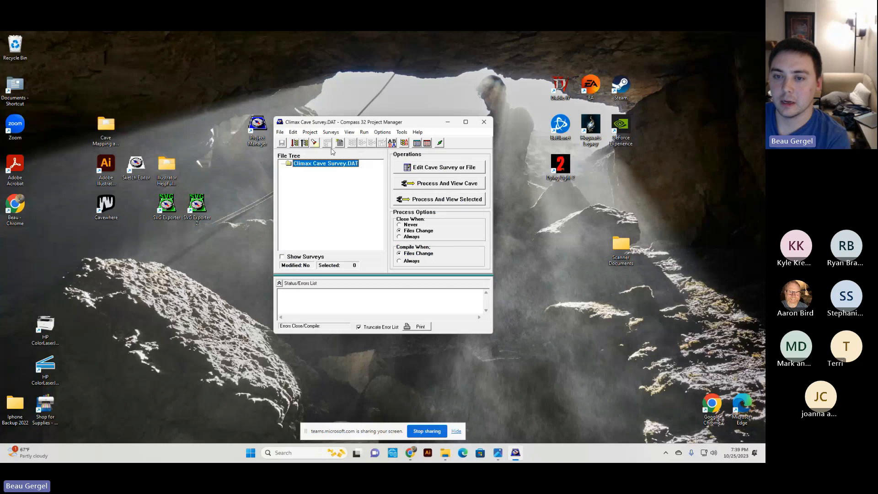
left_click_drag(345, 129, 332, 134)
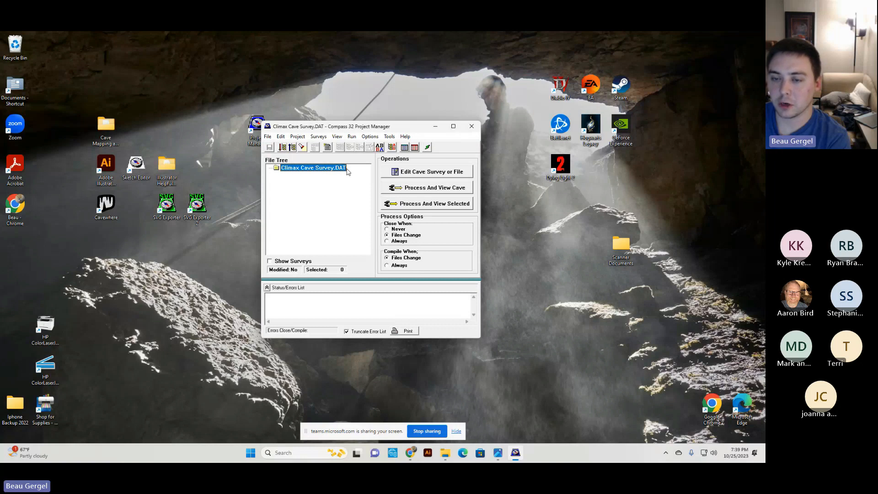
Process and view Climax Cave Survey.DAT, close the Cave Viewer and reselect the data file.
left_click(412, 188)
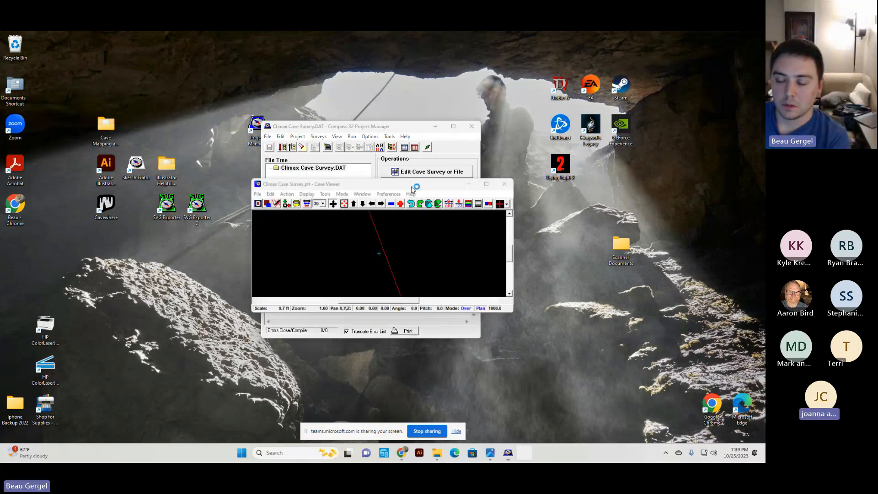
left_click_drag(412, 186, 364, 216)
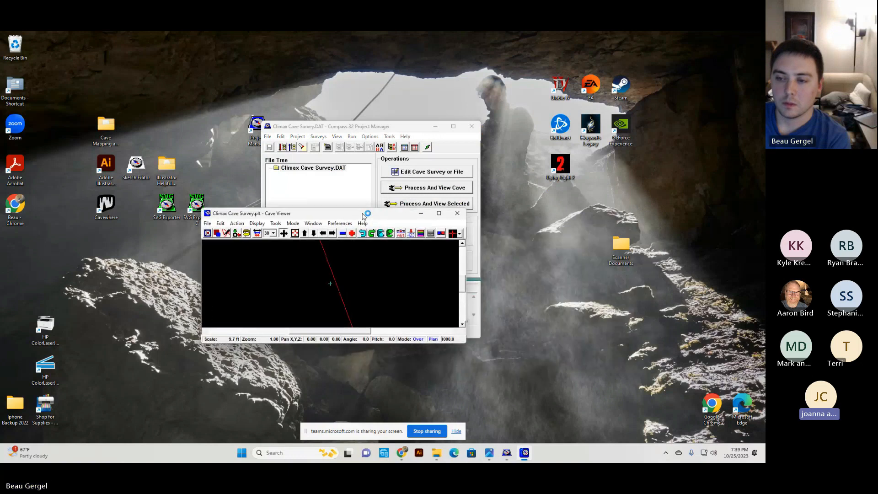
left_click(459, 214)
left_click(329, 170)
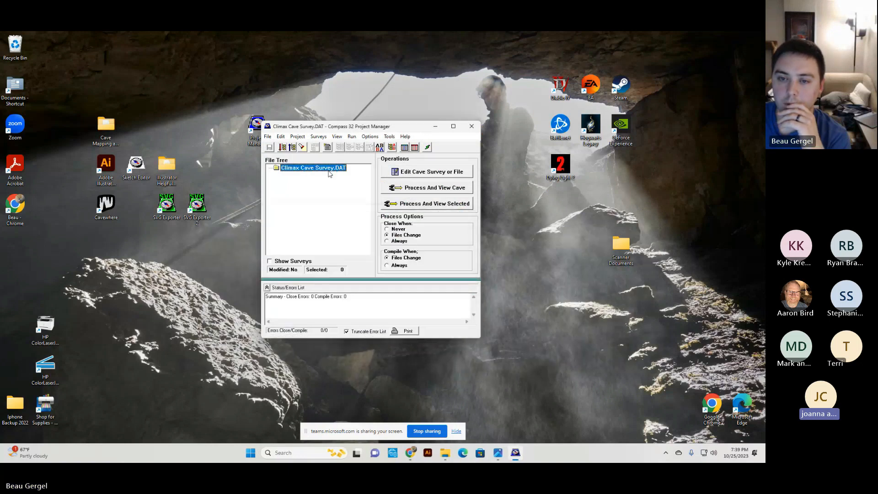
Close and relaunch the Compass Project Manager, and bring up its dialog for opening a project or data file.
left_click(471, 126)
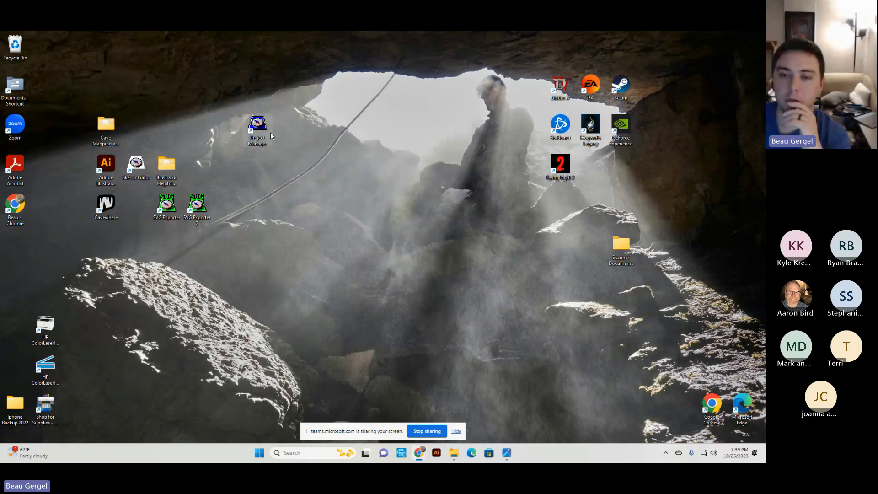
double_click(258, 130)
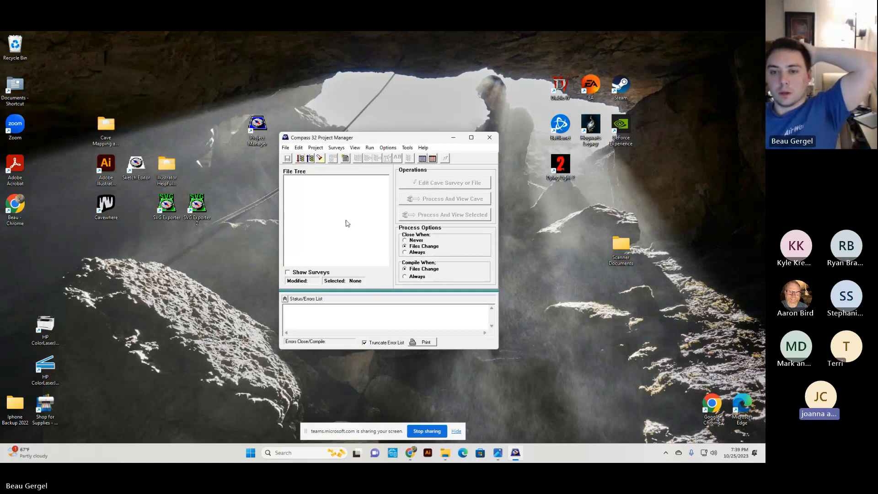
left_click(286, 147)
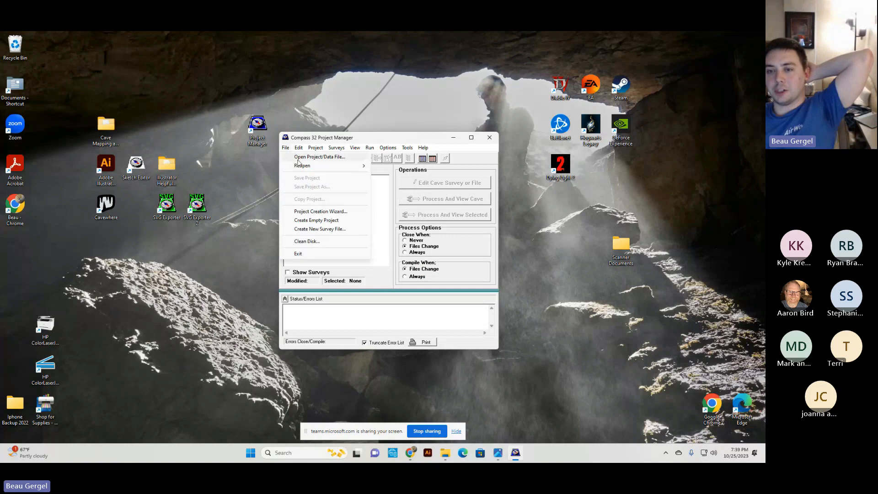
left_click(328, 158)
left_click_drag(252, 136, 200, 138)
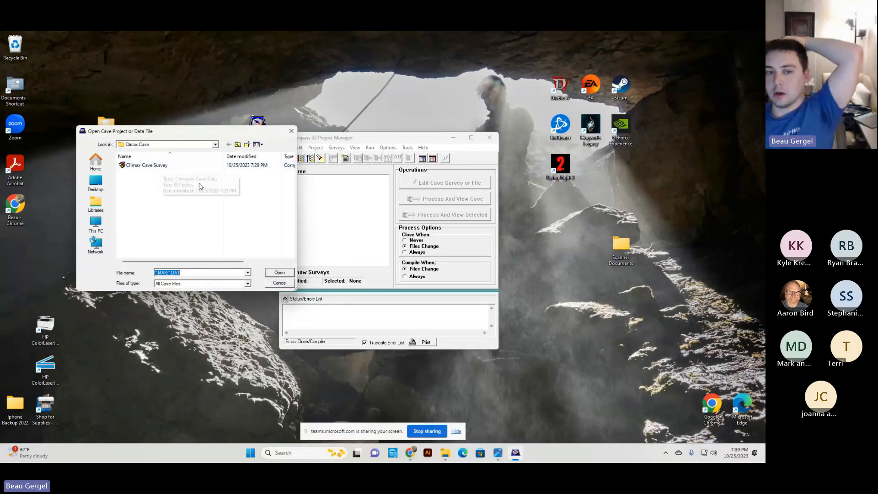
Browse the Desktop for cave project or data files and dismiss the file dialog without opening anything.
left_click(96, 183)
scroll(187, 183, "down", 2)
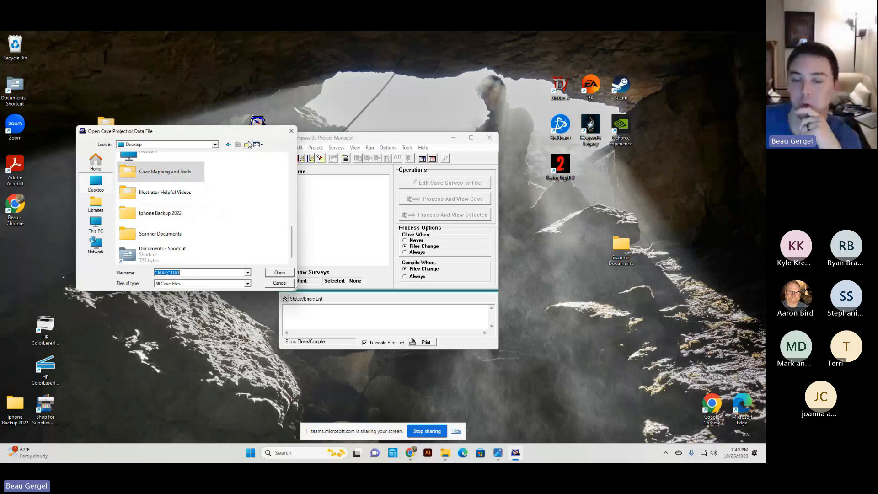
scroll(216, 215, "up", 3)
scroll(222, 208, "down", 3)
scroll(238, 201, "up", 3)
scroll(238, 198, "down", 3)
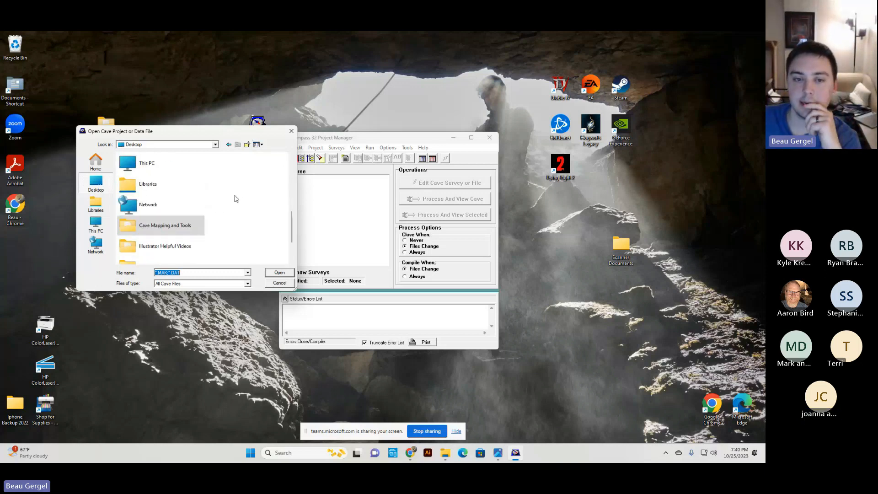
left_click(292, 131)
Look up Climax Cave Survey.DAT by the partial name "climax ca" in the project or data file dialog, and dismiss the dialog.
left_click(286, 147)
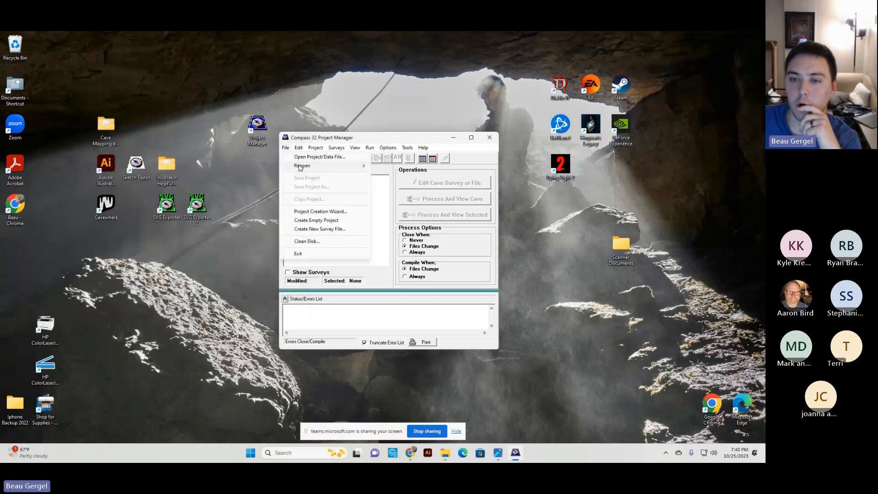
left_click(301, 159)
left_click(197, 272)
double_click(197, 273)
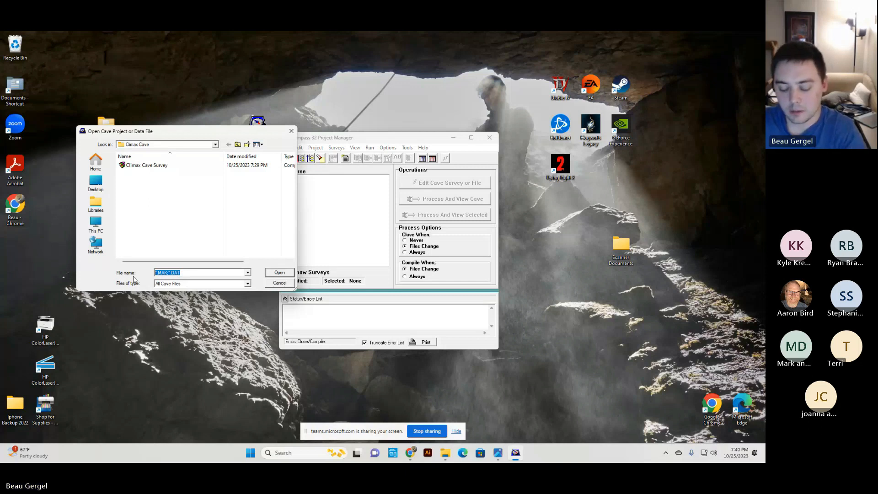
type("c")
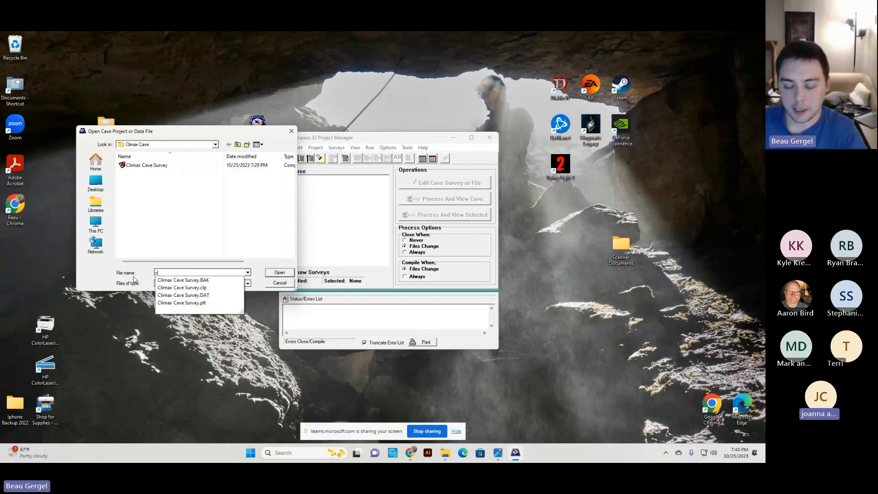
type("limax ca")
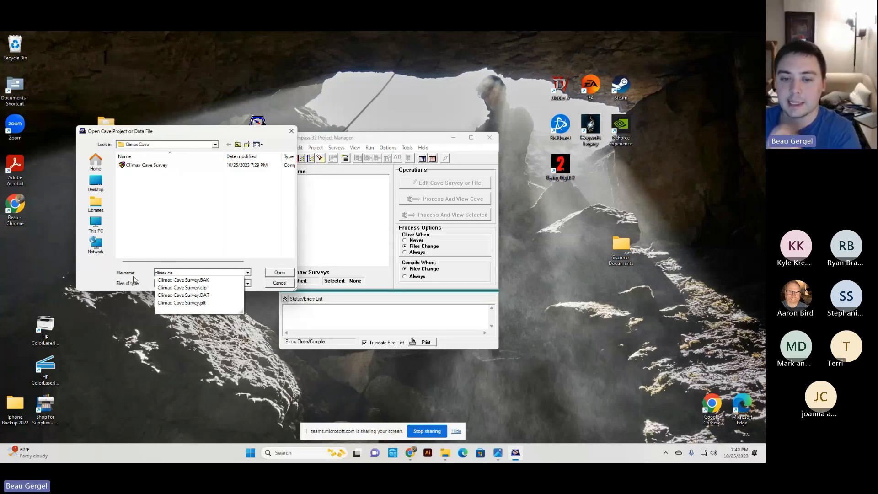
left_click(220, 294)
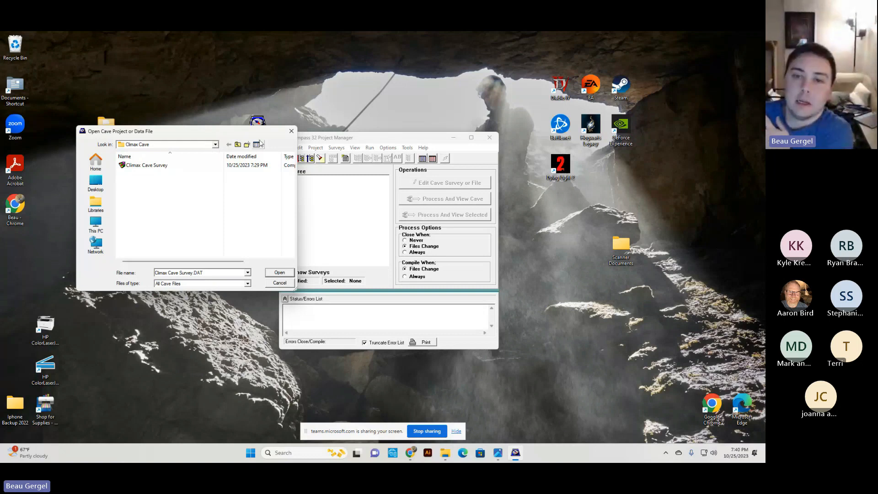
left_click(291, 132)
Open Climax Cave Survey from the Climax Cave folder in the Project Manager.
left_click(287, 148)
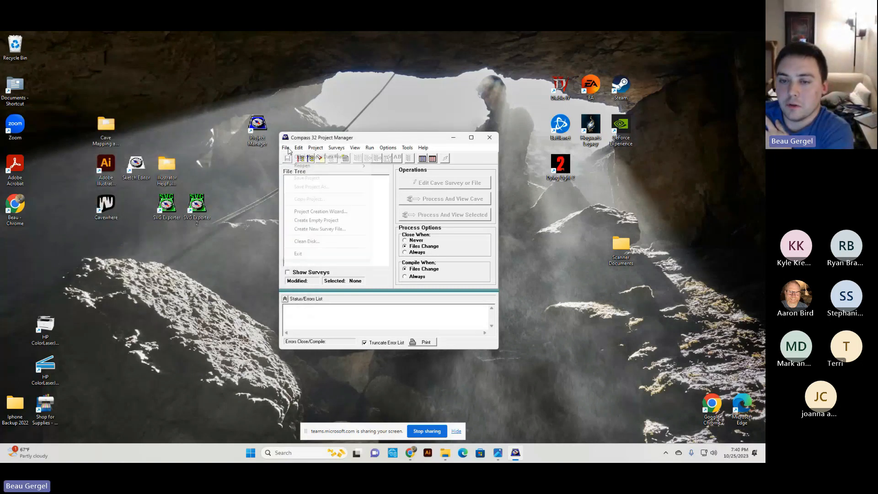
left_click(288, 148)
left_click(286, 148)
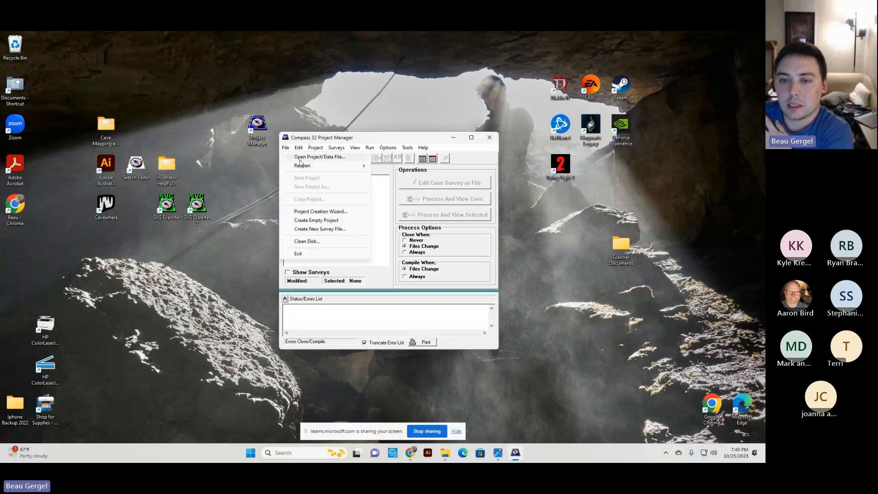
left_click(316, 157)
double_click(165, 167)
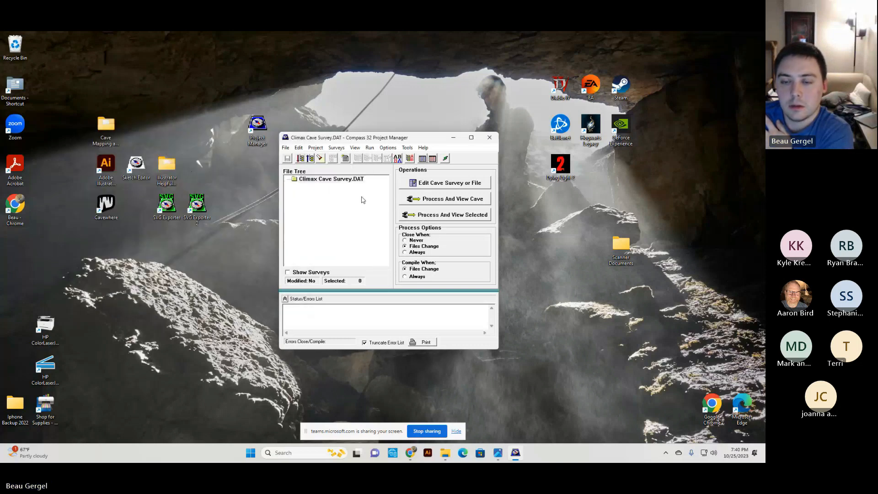
left_click(287, 149)
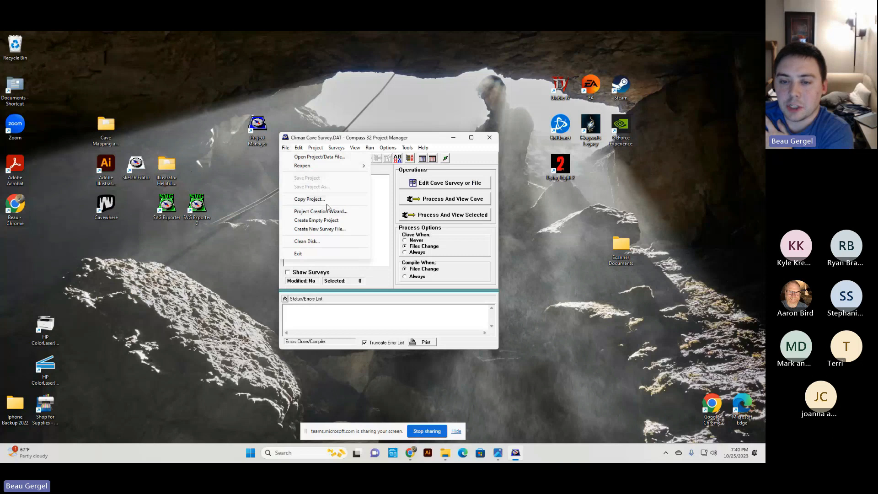
left_click(382, 192)
left_click(285, 149)
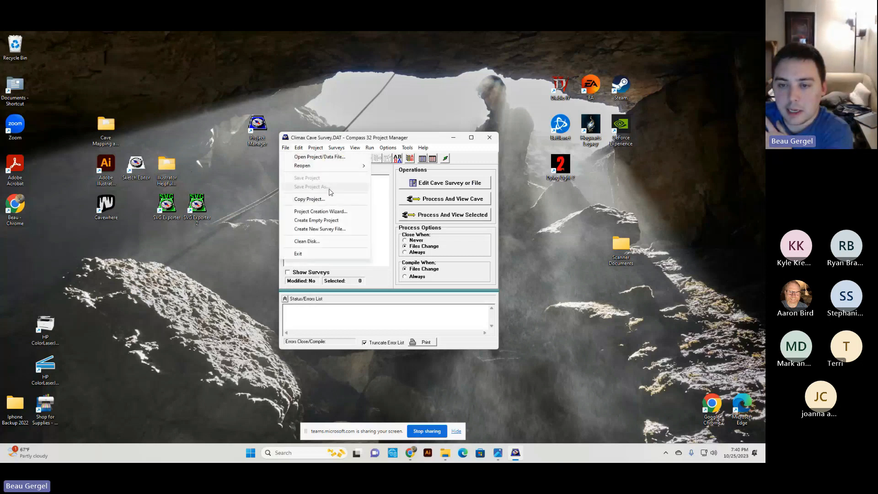
left_click(376, 192)
Open the data file in the Cave Editor, browse the Desktop as a Save File As location, cancel, and close the editor.
left_click(434, 182)
left_click(266, 174)
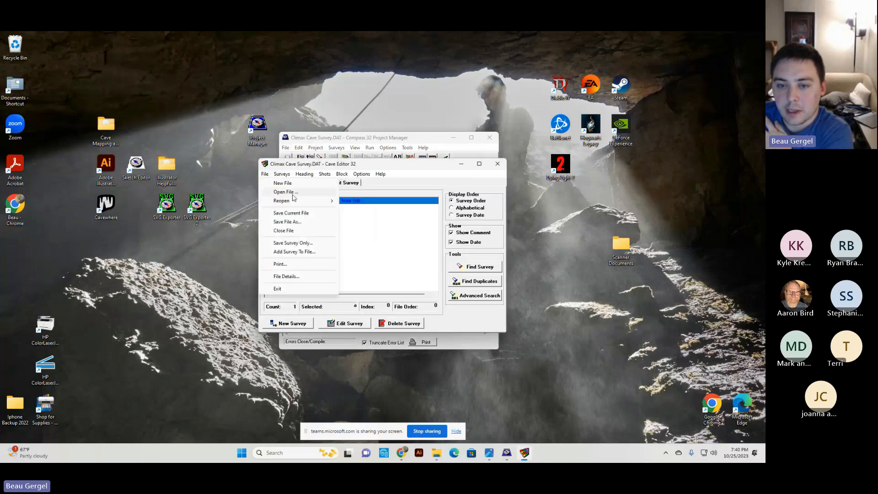
left_click(305, 221)
left_click(292, 174)
scroll(408, 230, "down", 2)
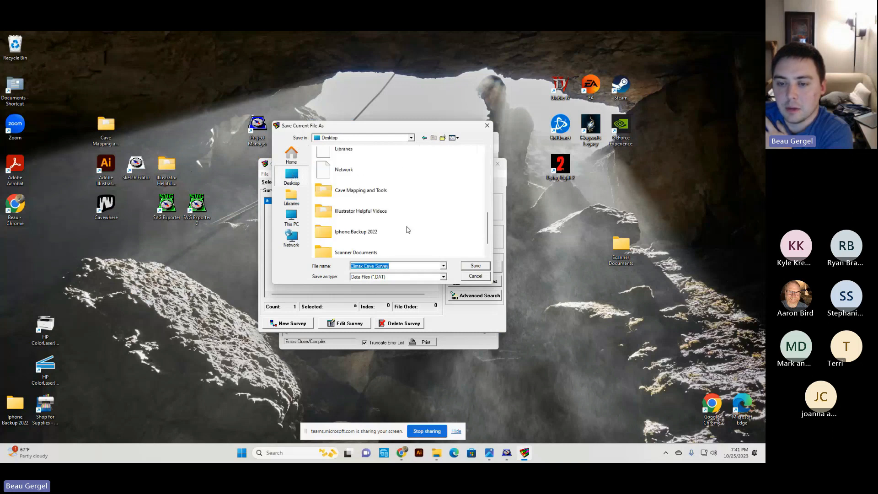
scroll(408, 230, "down", 1)
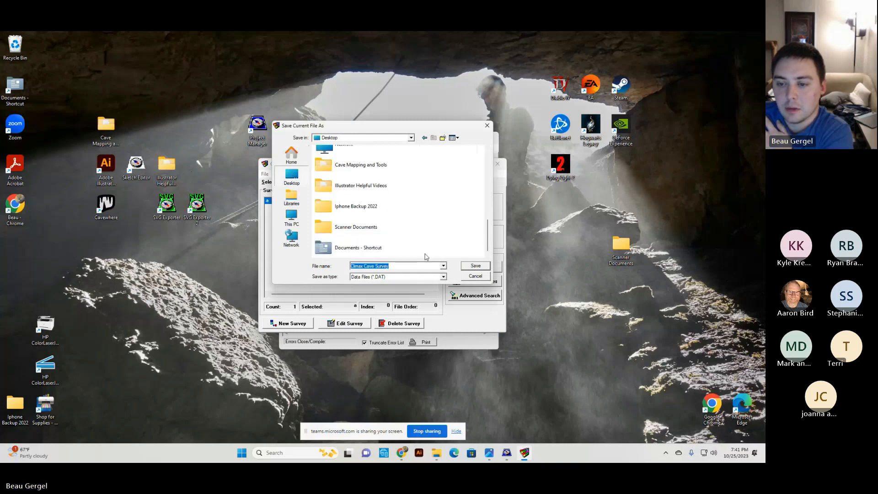
left_click(475, 277)
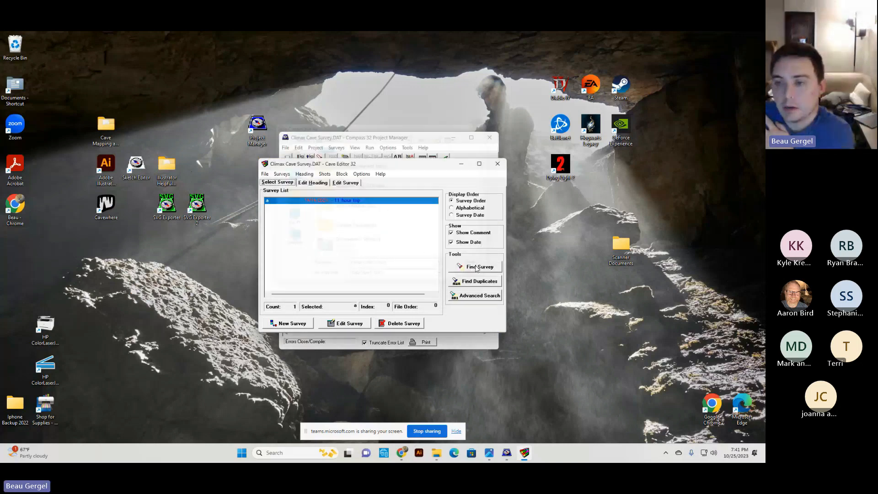
left_click(500, 167)
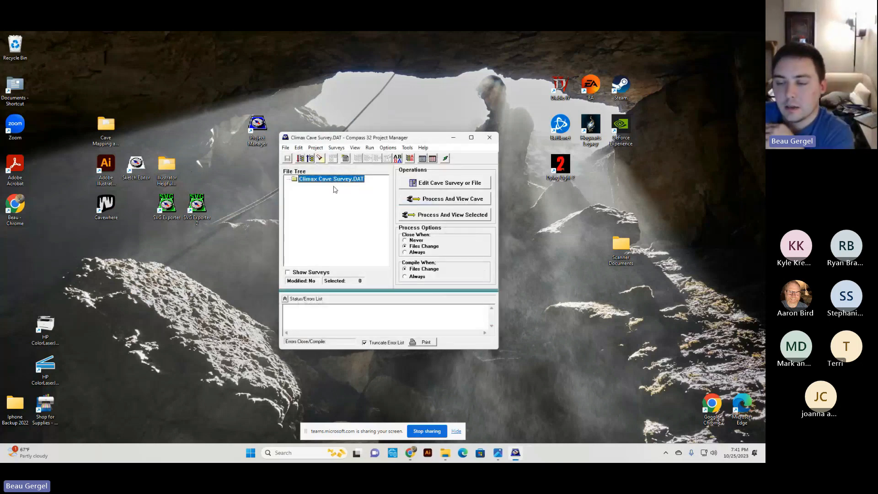
Close and relaunch the Project Manager, reopen Climax Cave Survey, and select the data file in the file tree.
left_click(490, 138)
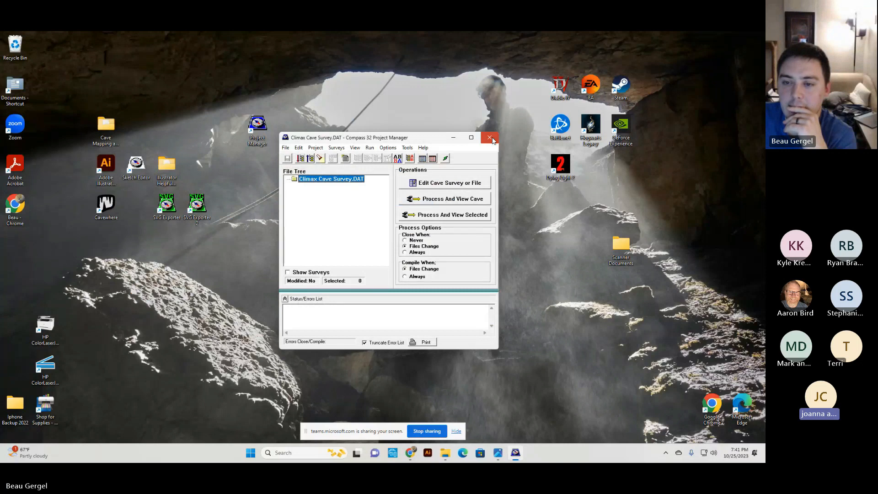
double_click(268, 138)
left_click(279, 152)
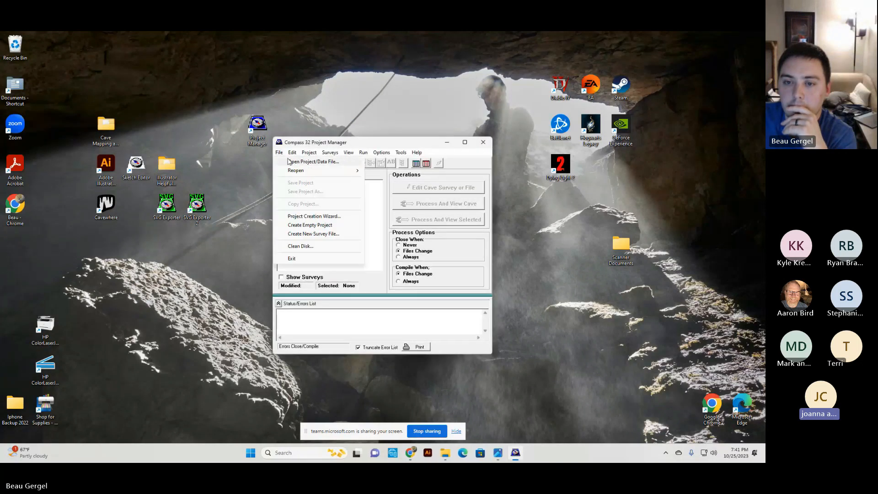
left_click(289, 162)
left_click(180, 166)
double_click(181, 166)
left_click(355, 185)
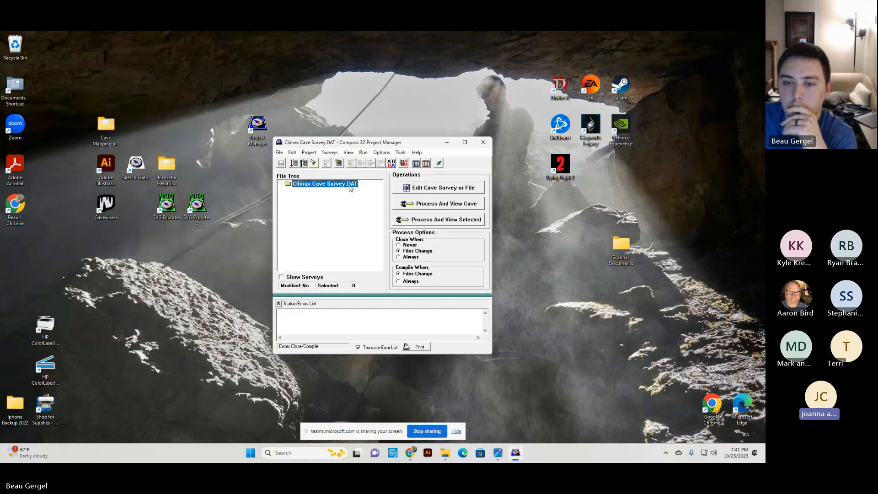
Restart the Project Manager again and bring up the dialog for opening a cave project or data file.
left_click(483, 146)
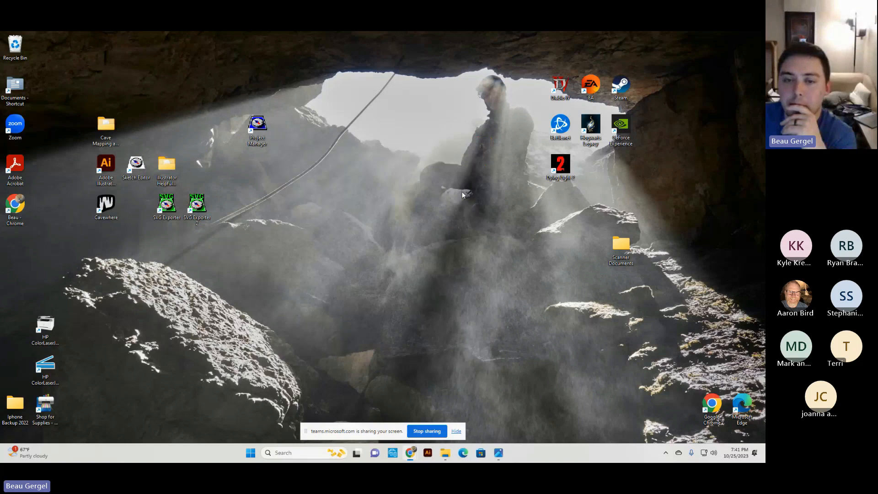
double_click(257, 126)
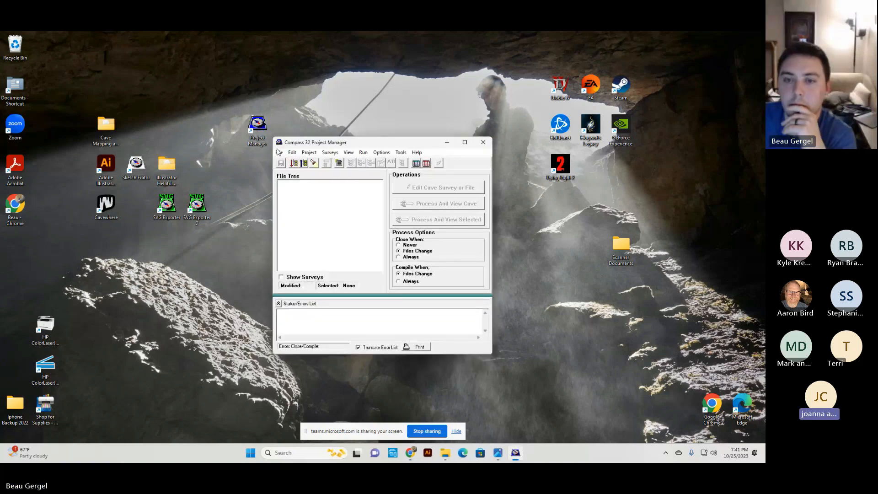
left_click(279, 157)
left_click(307, 166)
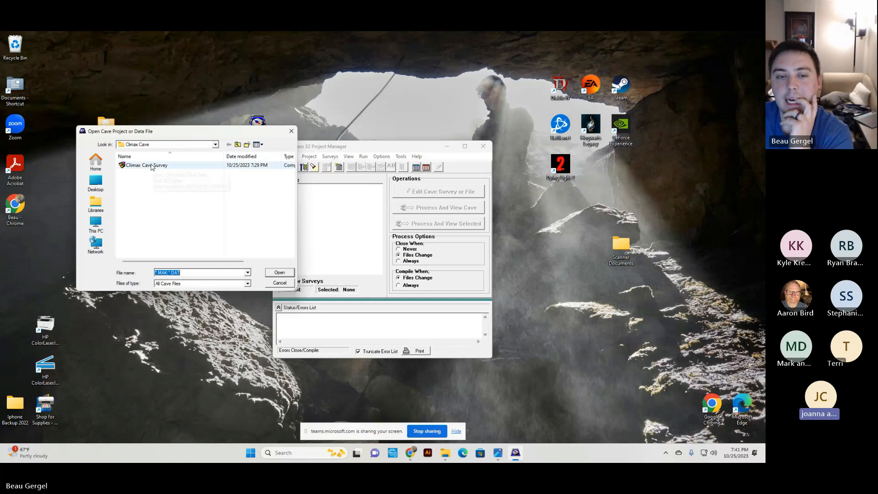
Select Climax Cave Survey in the file dialog and check the Climax Cave folder's location in the folder hierarchy.
left_click(151, 166)
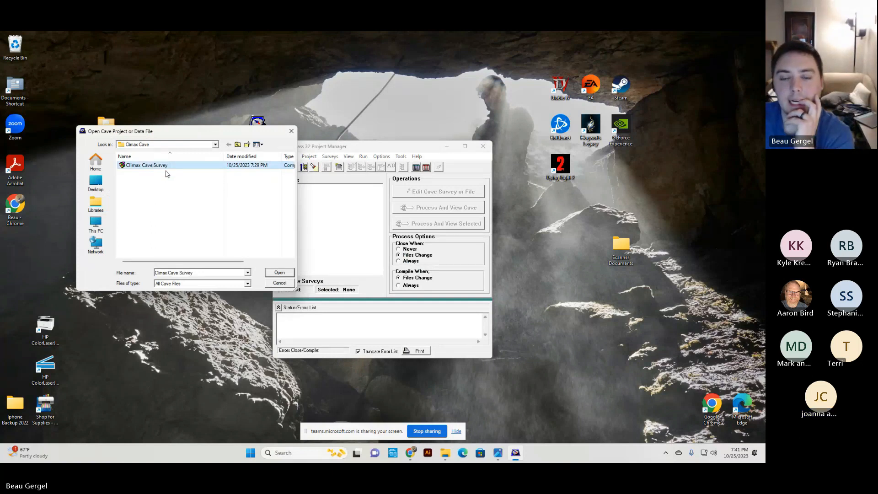
left_click(249, 274)
left_click(250, 274)
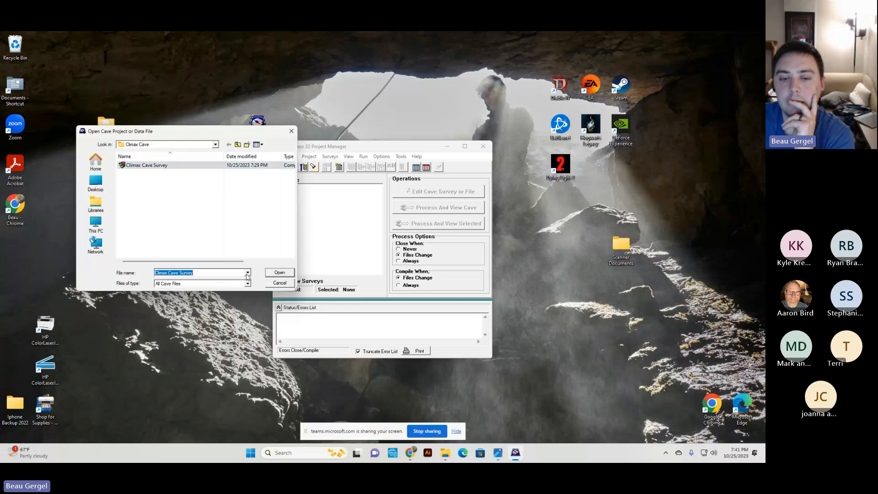
left_click(247, 273)
left_click(248, 273)
left_click(215, 144)
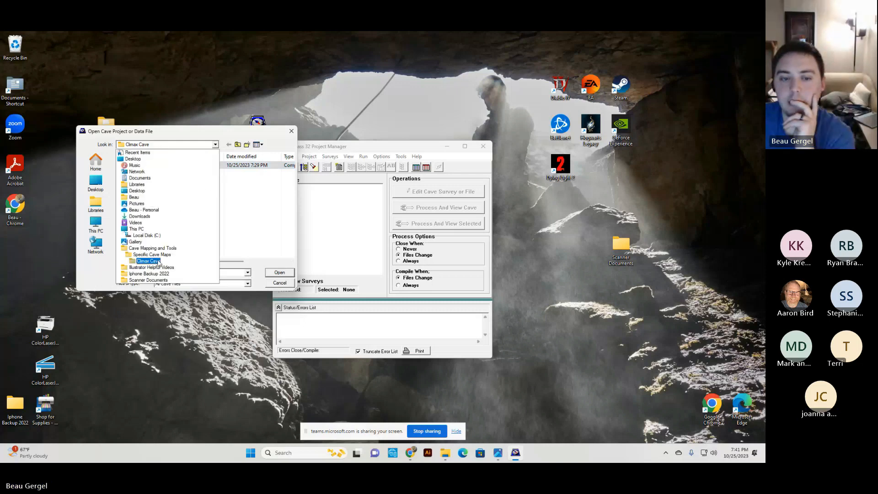
left_click(159, 262)
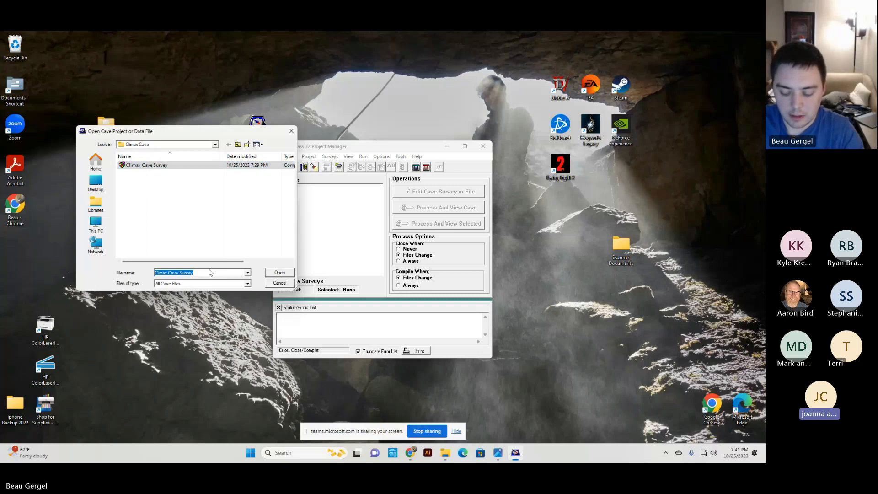
Try to open Climax Cave Survey.plt as a cave project or data file.
type("clim")
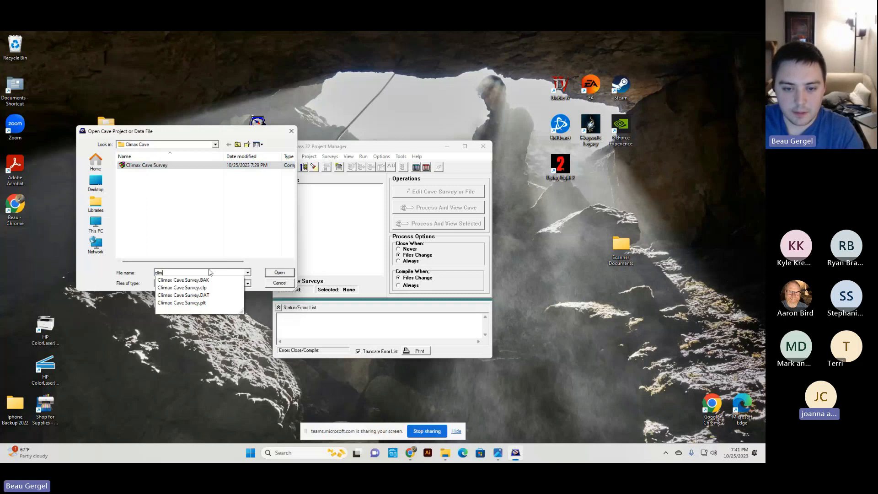
left_click(222, 304)
left_click(278, 273)
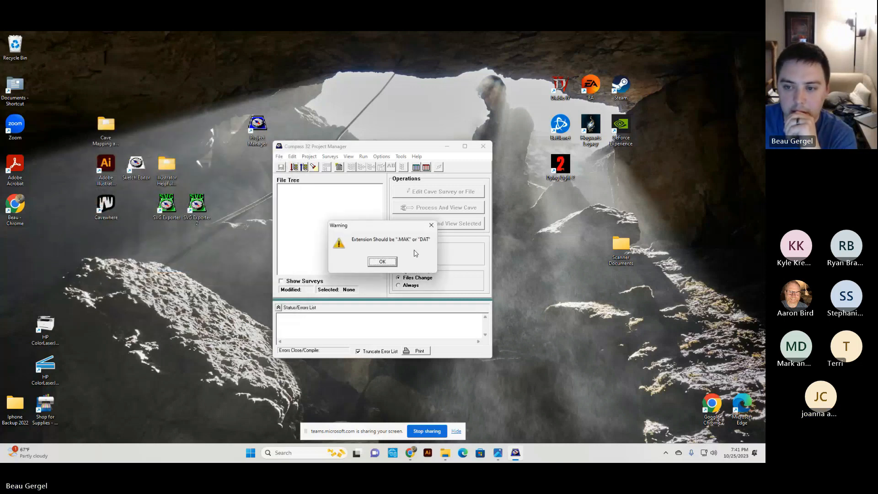
left_click(383, 262)
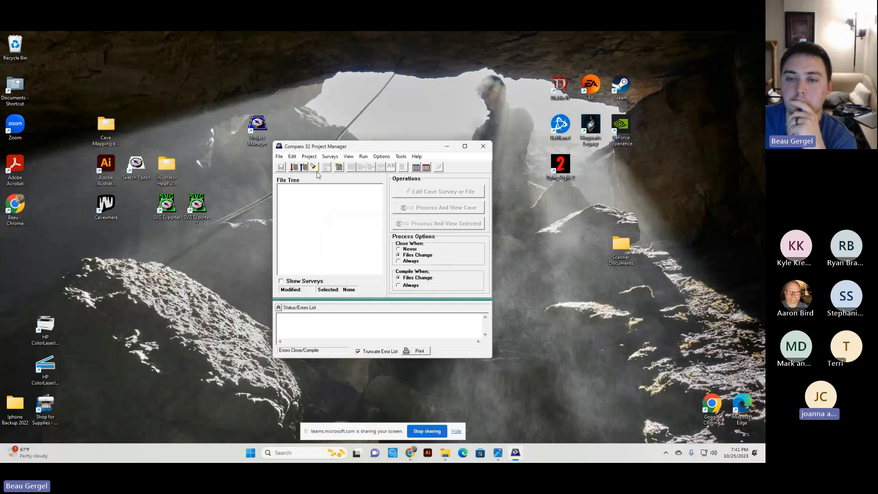
left_click(281, 157)
left_click(309, 158)
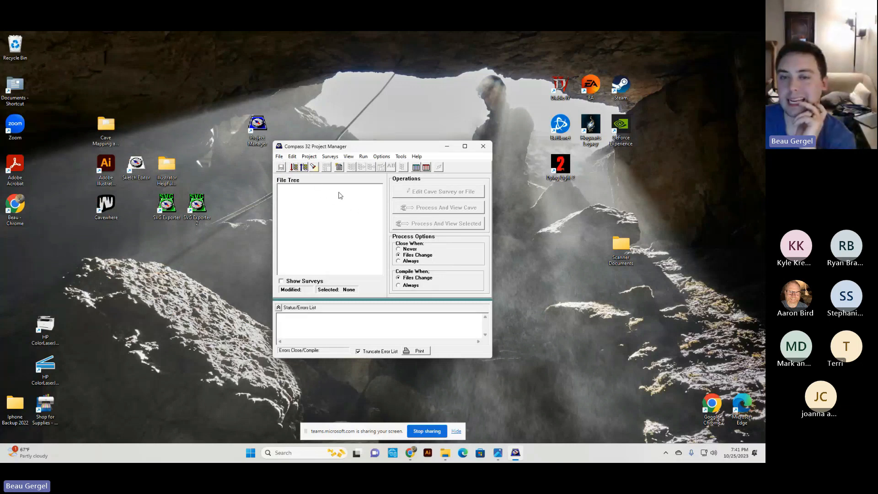
left_click(280, 157)
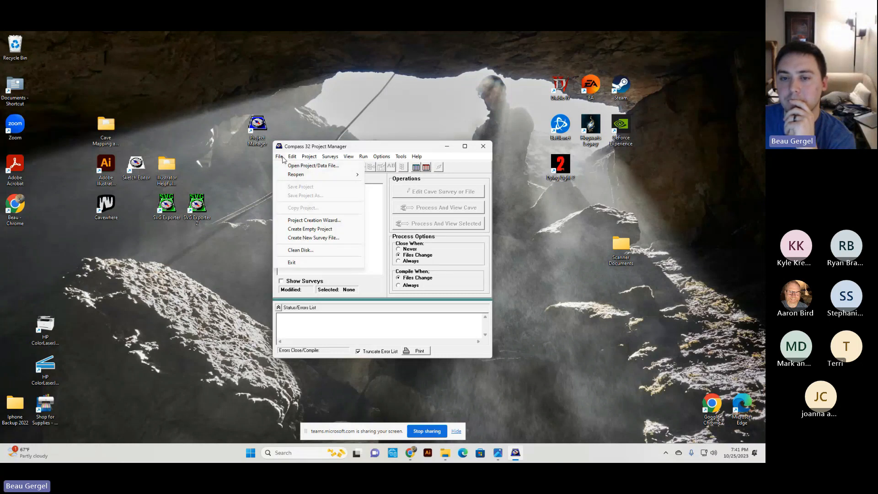
left_click(280, 157)
left_click(280, 156)
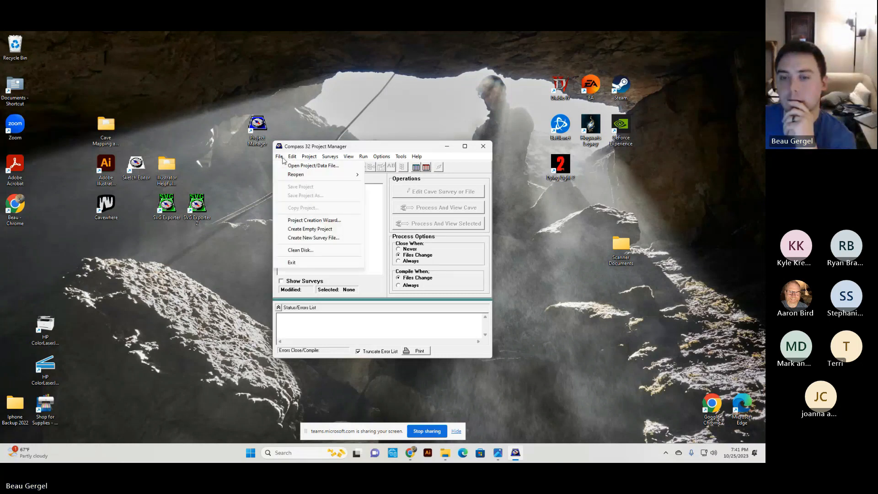
left_click(377, 198)
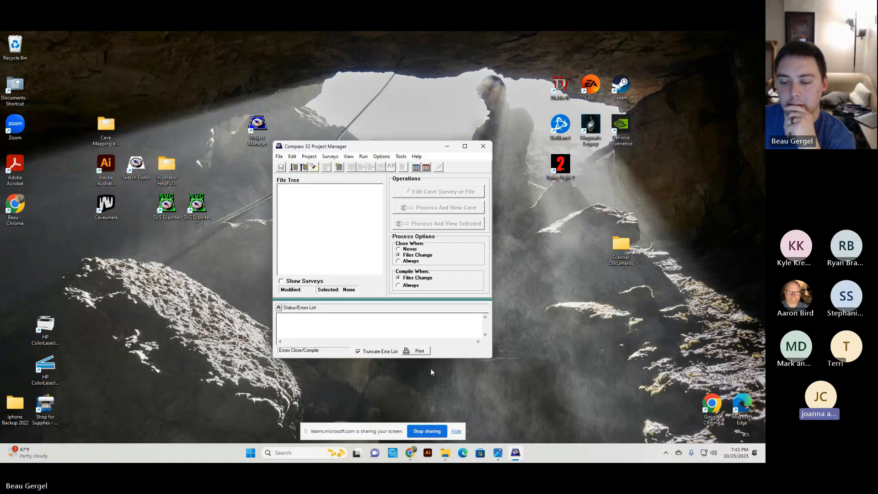
Switch to the Microsoft Teams meeting in Chrome to check it, and minimize the browser again.
left_click(411, 453)
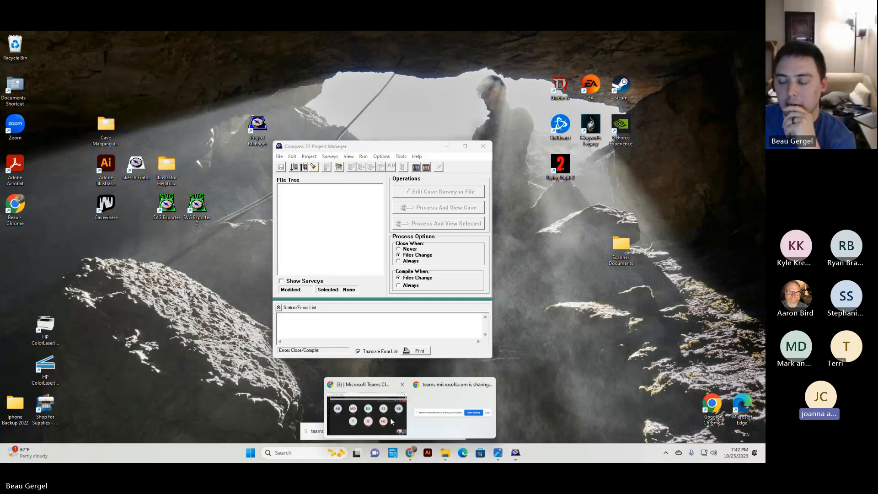
left_click(391, 418)
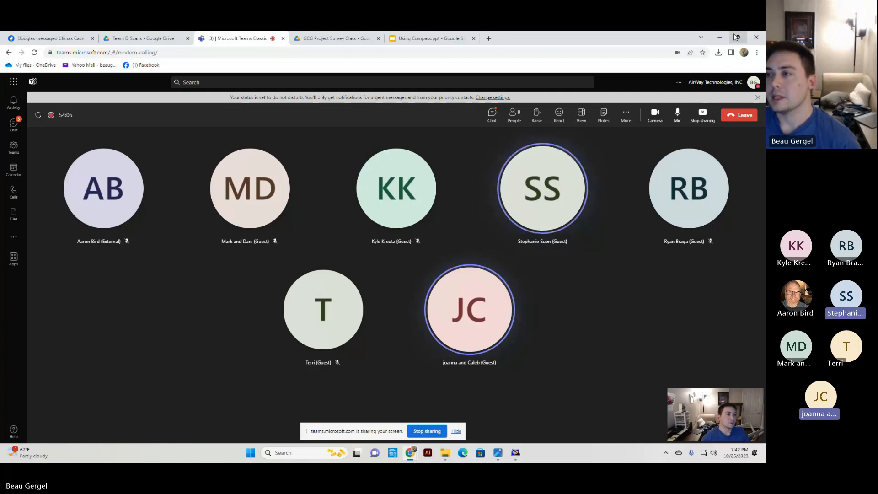
left_click(720, 39)
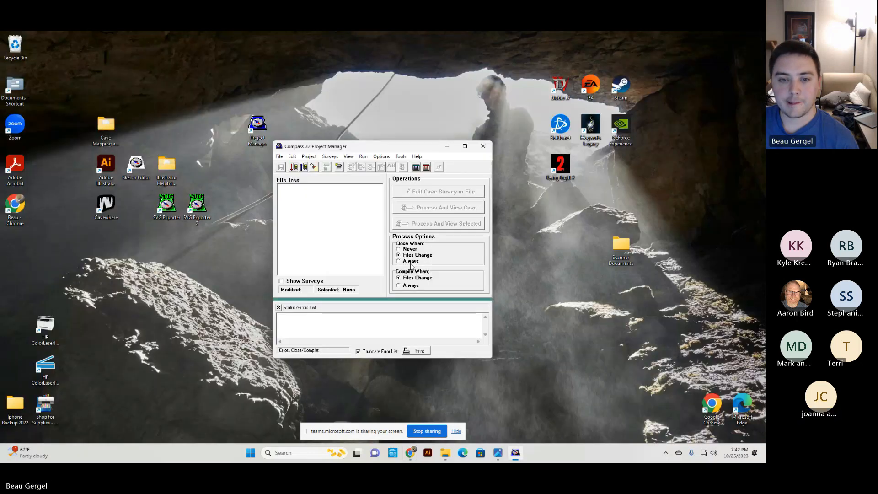
Close the Project Manager, switch to the Using Compass slides in Chrome, show the slide on downloading Compass for Windows, and minimize the browser.
left_click(484, 146)
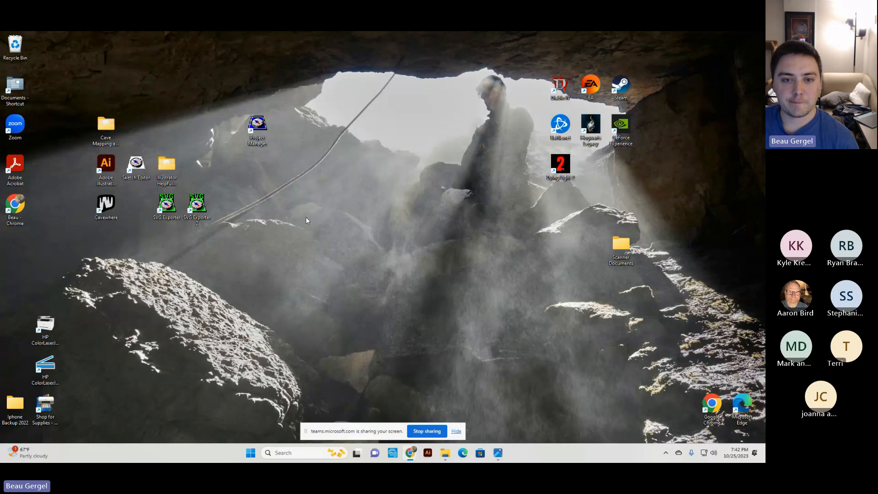
mouse_move(419, 453)
left_click(396, 422)
left_click(434, 38)
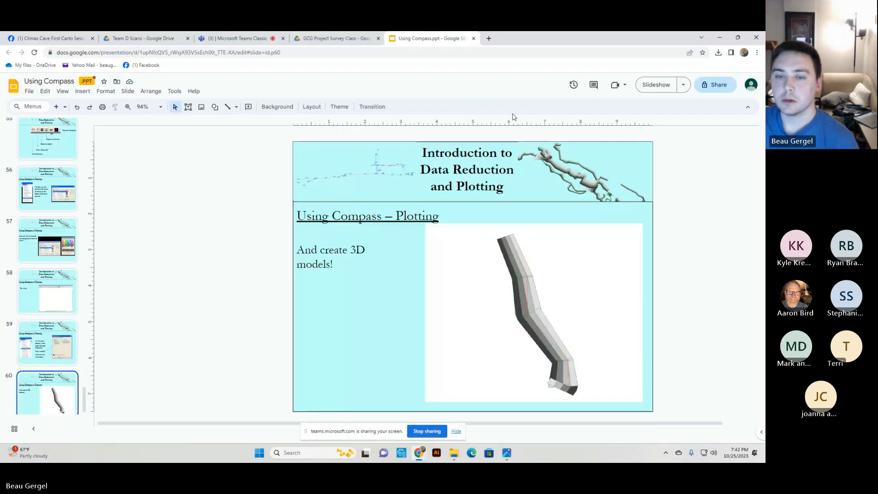
scroll(61, 266, "up", 1)
scroll(61, 267, "up", 15)
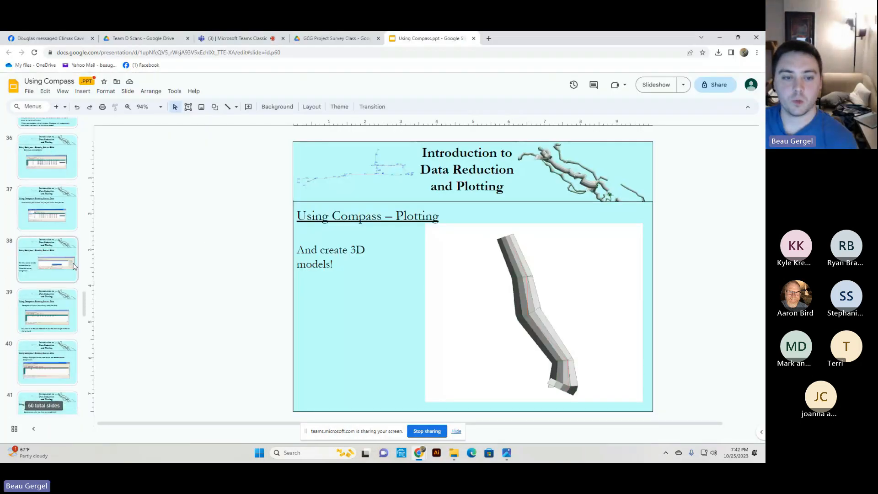
scroll(85, 202, "up", 6)
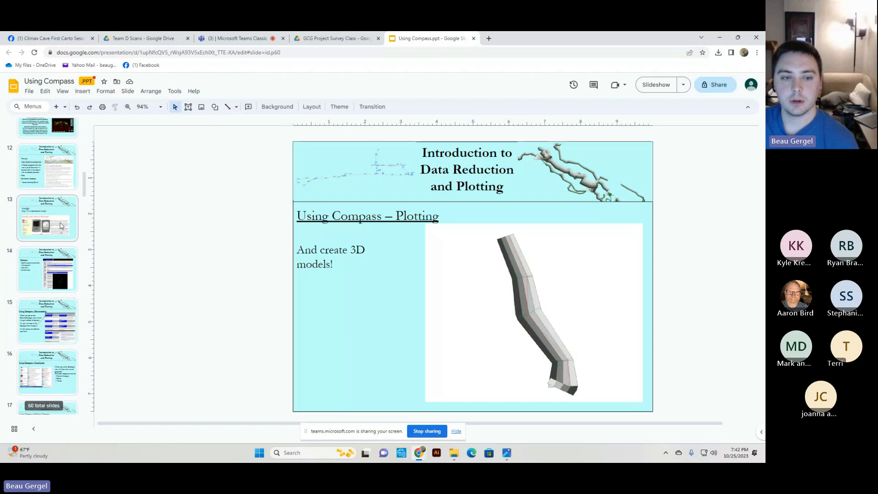
left_click(61, 277)
left_click(61, 300)
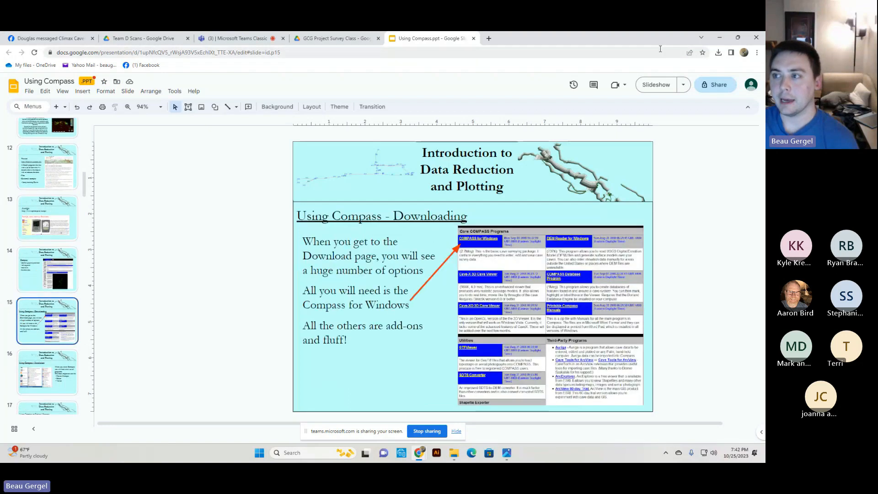
left_click(717, 40)
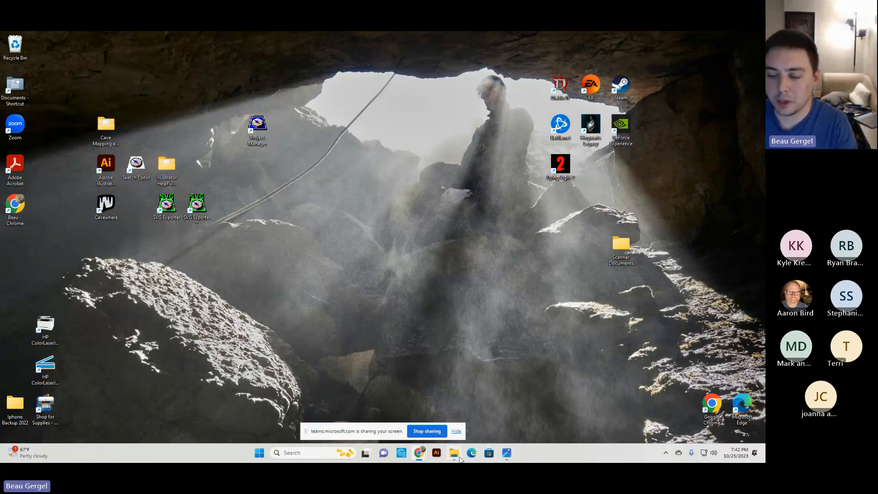
Bring up the Microsoft Teams meeting in Chrome to check on the participants, and return to the desktop.
mouse_move(420, 454)
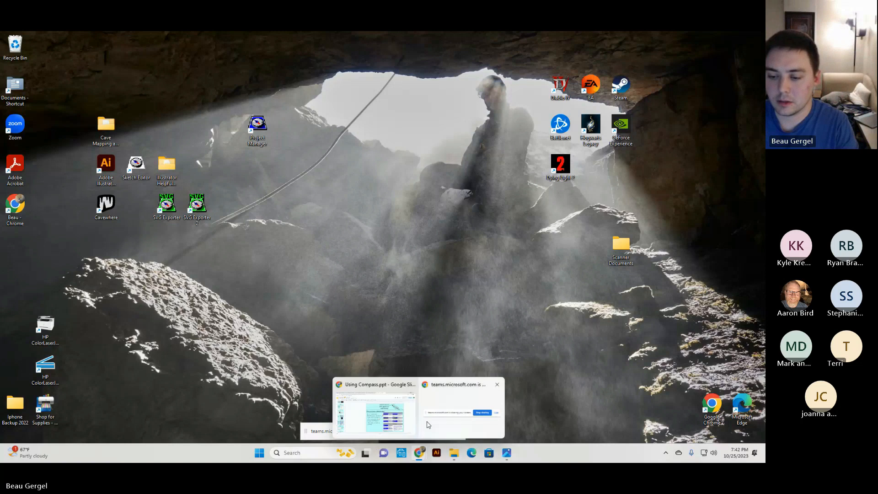
left_click(396, 424)
left_click(243, 39)
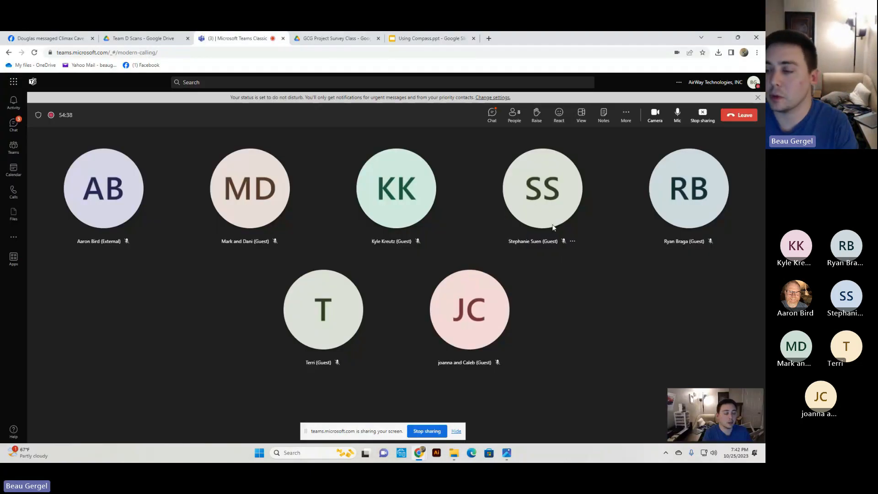
mouse_move(567, 224)
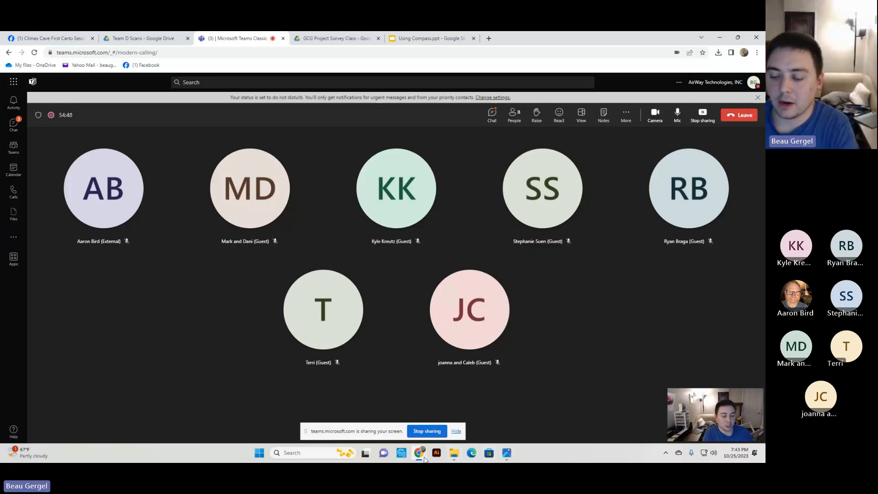
mouse_move(425, 459)
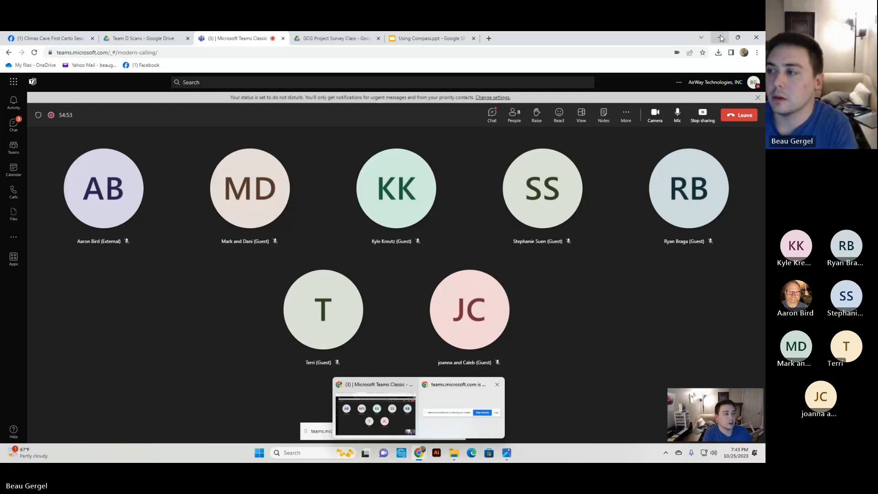
left_click(720, 39)
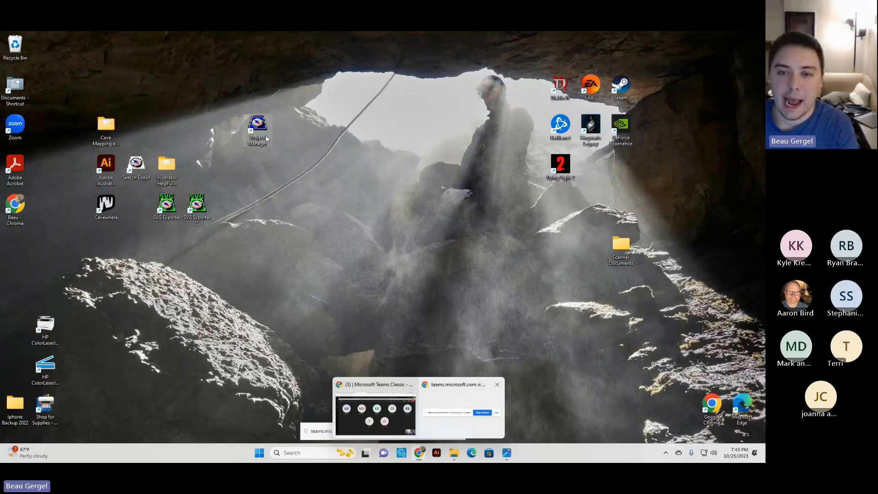
Start the Compass Project Manager and open the Climax Cave Survey data file from the Climax Cave folder.
double_click(267, 139)
left_click(279, 153)
left_click(279, 153)
left_click(298, 162)
double_click(153, 167)
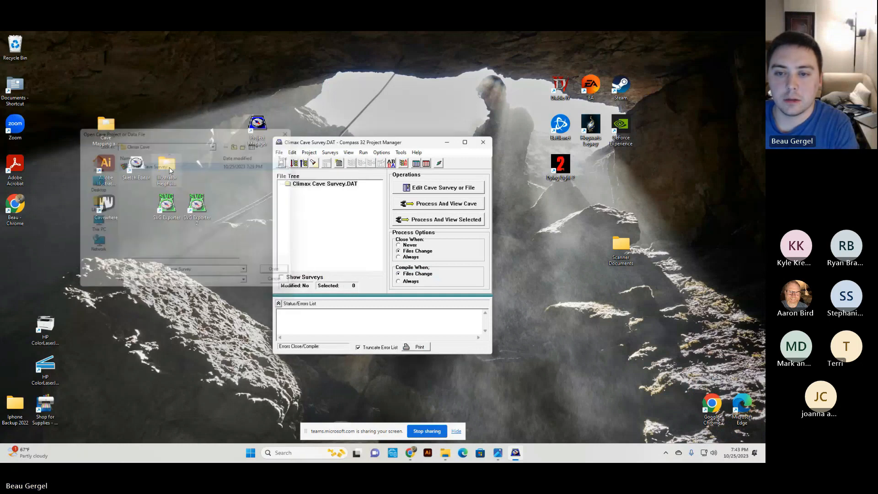
Open Climax Cave Survey.DAT for editing in the Cave Editor and keep the editor in front of the Project Manager.
left_click(324, 183)
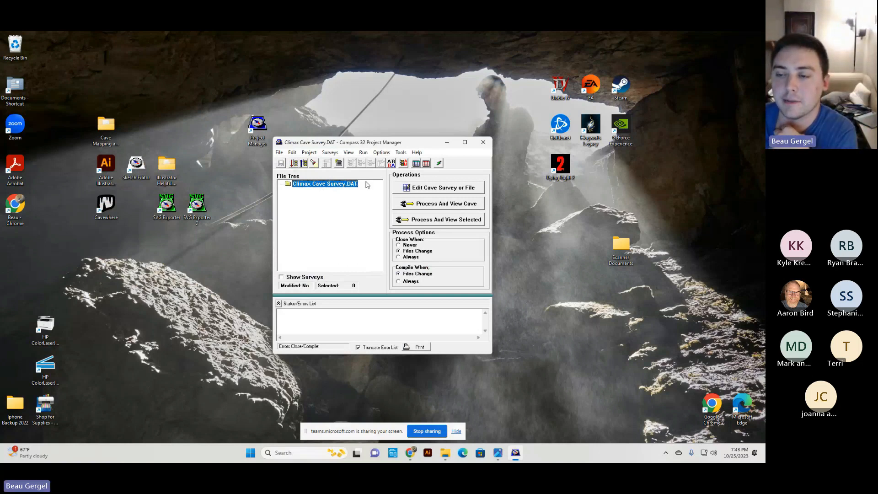
left_click(426, 190)
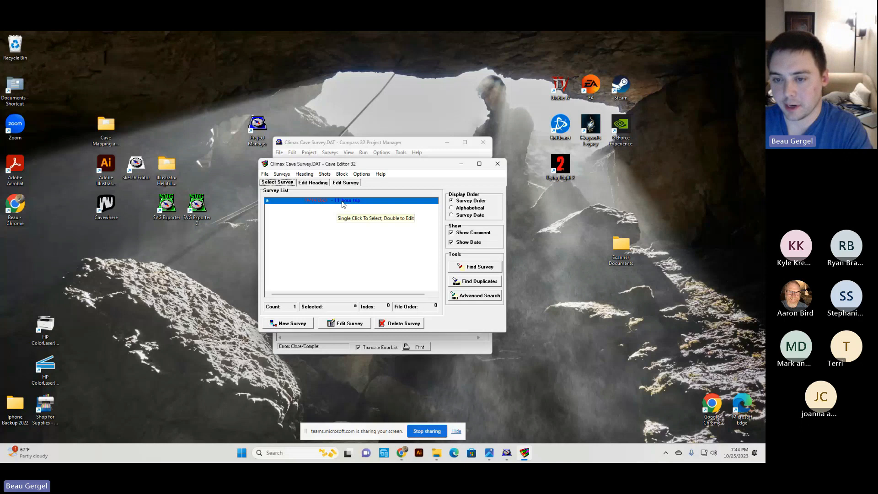
left_click_drag(378, 165, 377, 160)
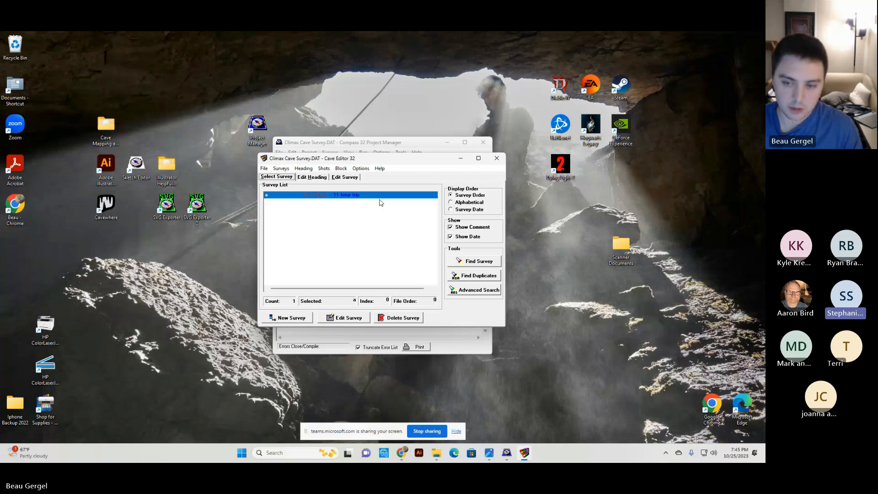
left_click(506, 453)
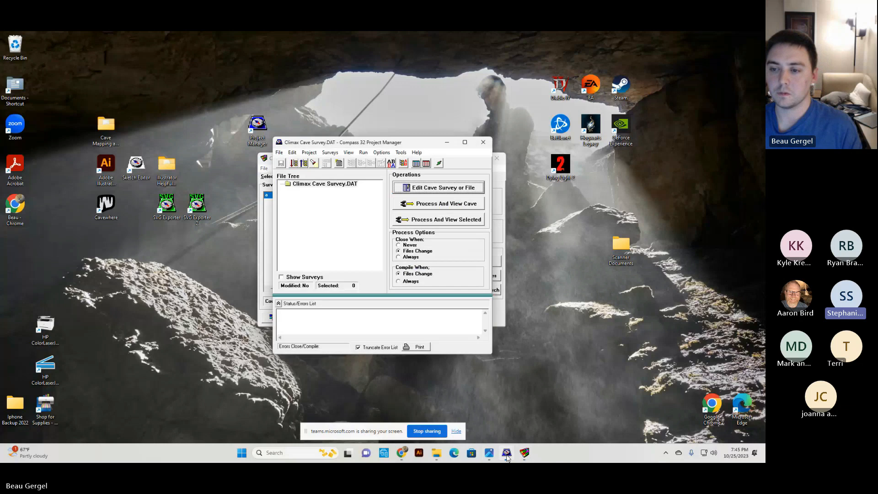
left_click(506, 453)
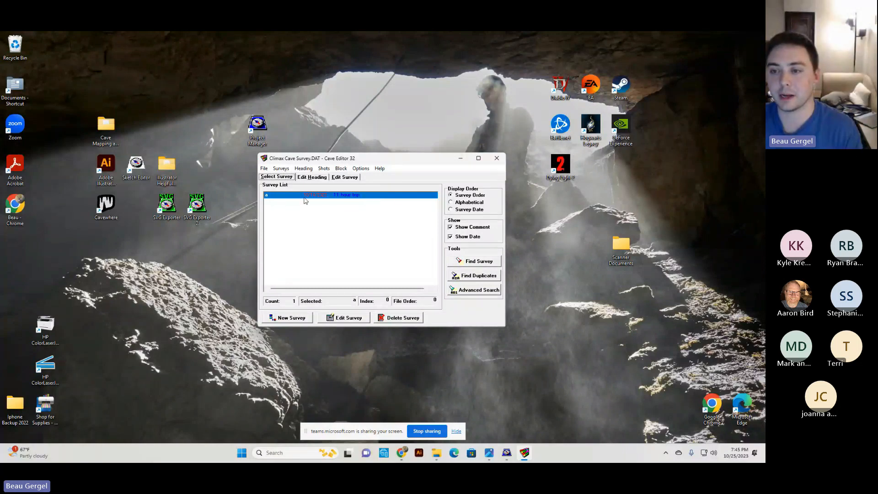
Review survey a's heading and its list entry, and bring up its table of shots.
left_click(276, 198)
left_click(351, 210)
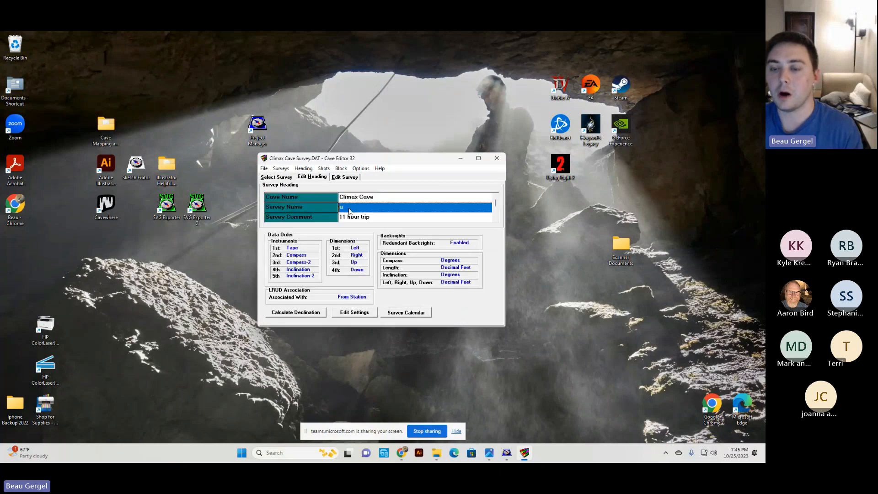
left_click(276, 177)
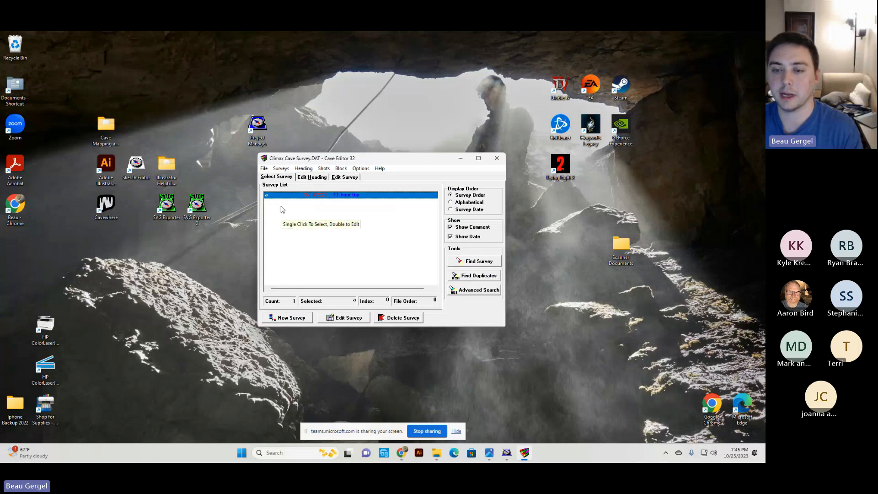
left_click(343, 178)
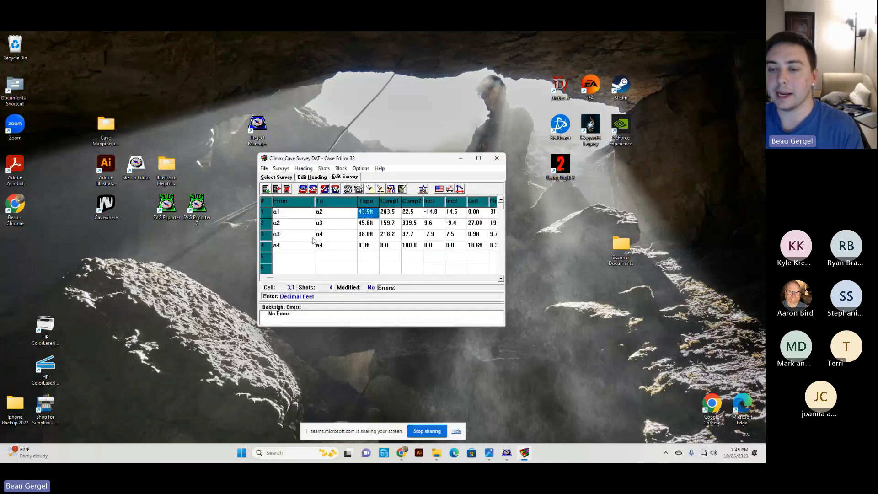
left_click(289, 177)
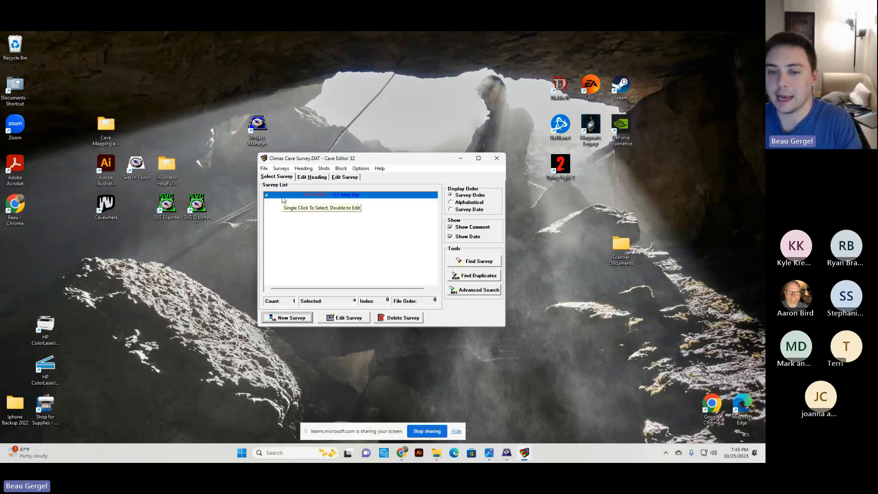
left_click(346, 178)
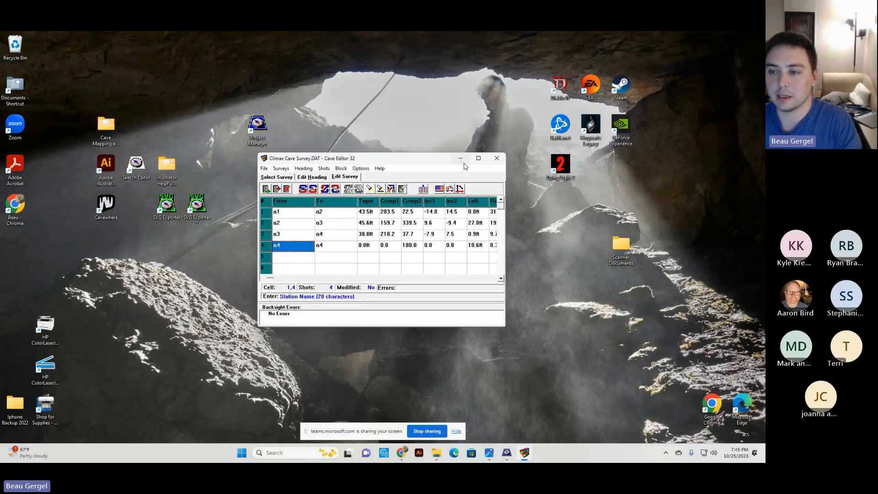
Enlarge the Cave Editor window to show all shot columns and set the fourth shot's To station to b1.
left_click_drag(435, 160, 399, 113)
left_click_drag(469, 279, 617, 369)
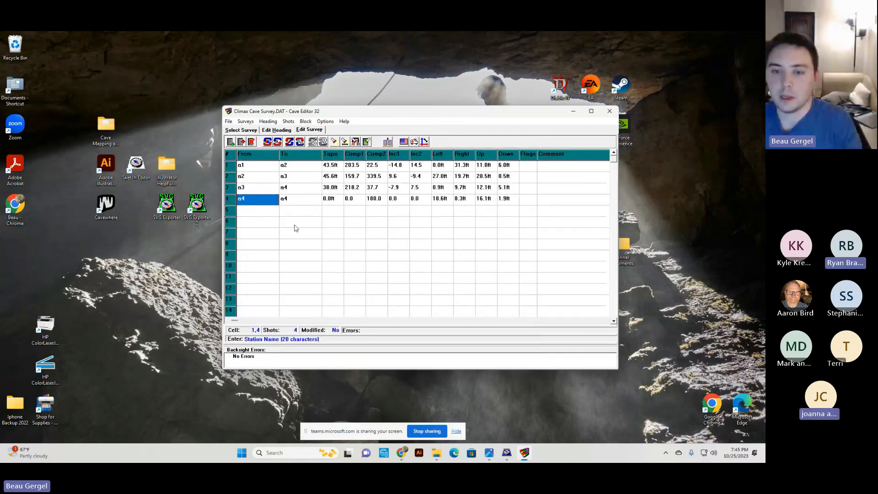
left_click(274, 201)
left_click(295, 200)
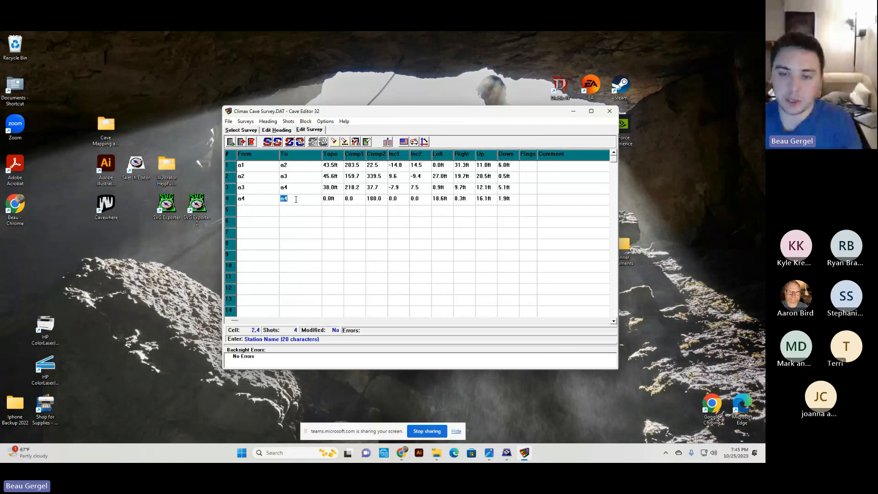
type("b1")
key("Return")
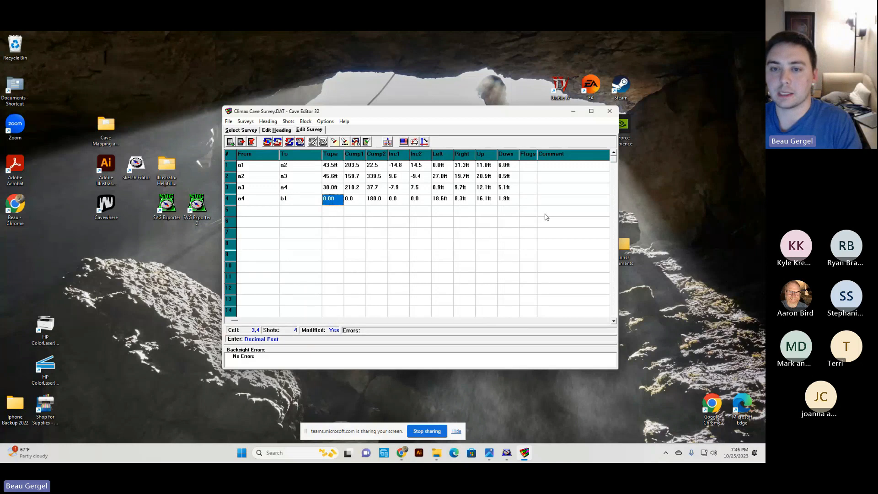
Compare the survey list with survey a's shots, and cancel saving changes to Climax Cave Survey.DAT.
left_click(256, 132)
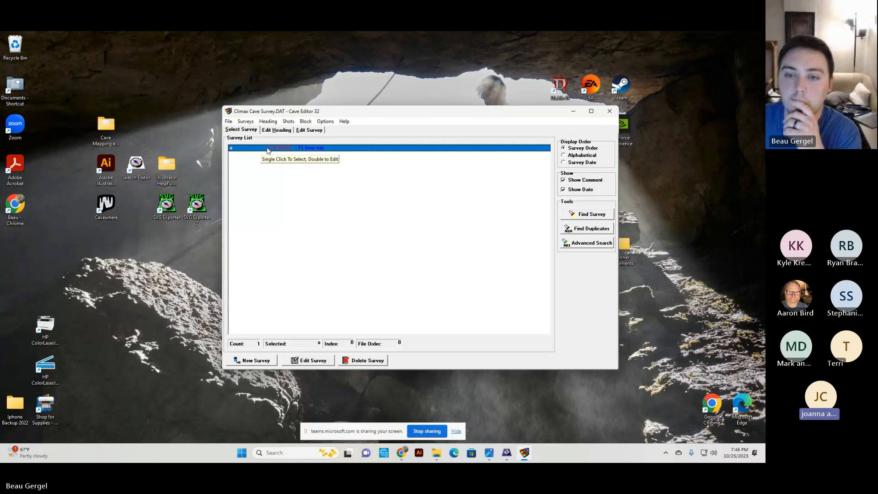
left_click(302, 130)
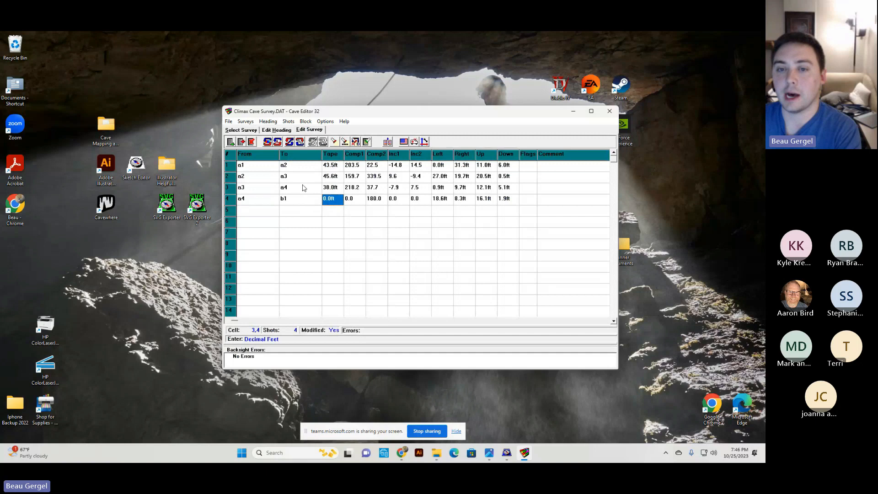
left_click(252, 131)
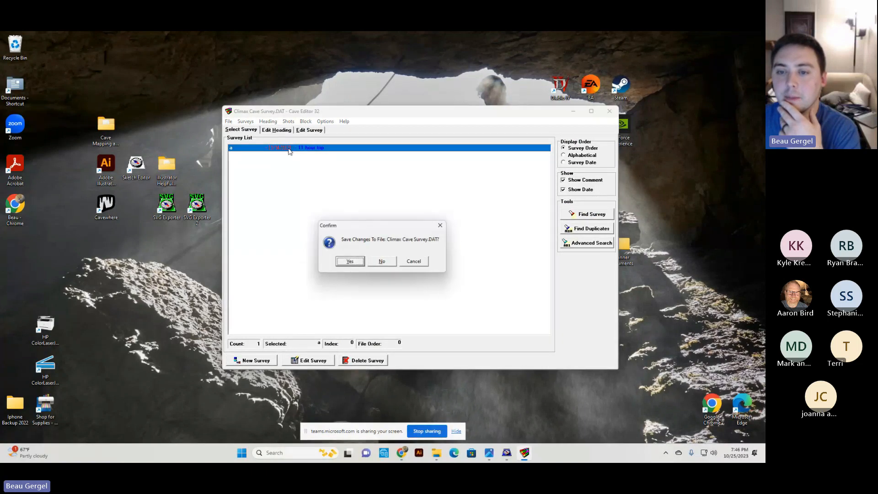
left_click(424, 265)
left_click(415, 262)
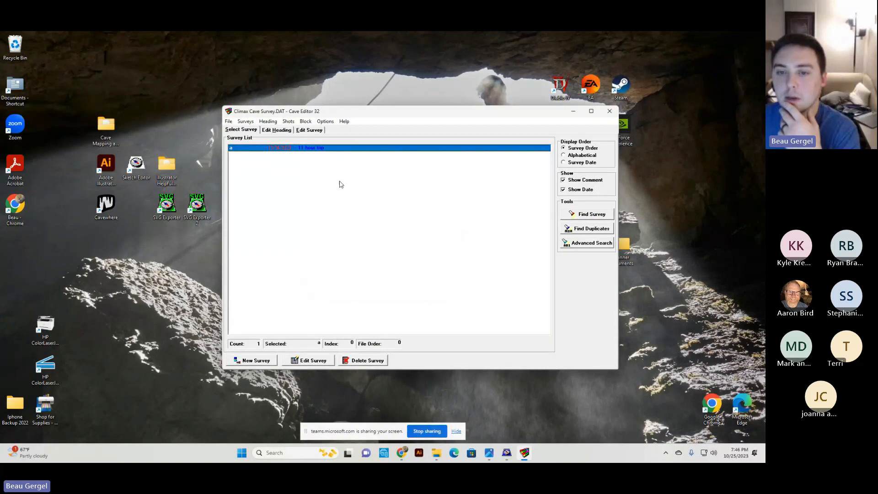
Examine the name, comment, date and team fields in survey a's heading.
left_click(276, 129)
left_click(341, 182)
left_click(341, 171)
left_click(343, 182)
left_click(345, 172)
left_click(346, 183)
left_click(339, 192)
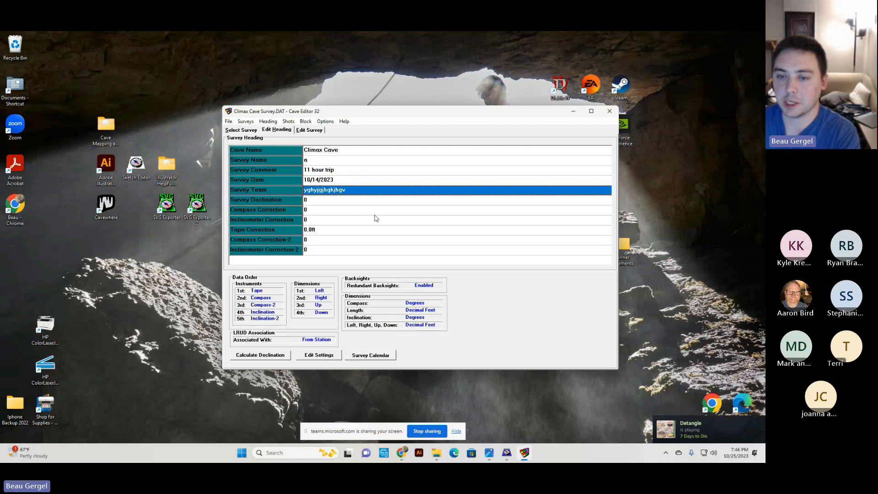
left_click(353, 182)
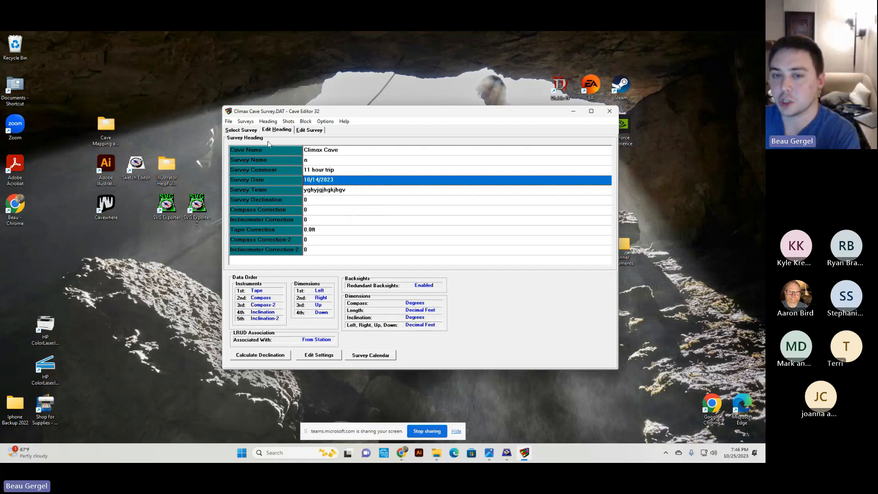
Show survey a's shots in a taller, repositioned Cave Editor window, and return to the survey list.
left_click(251, 132)
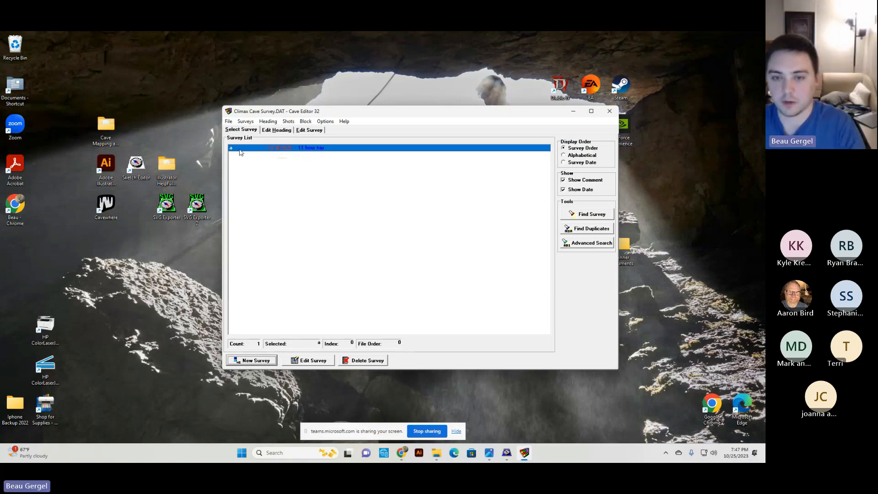
left_click(308, 131)
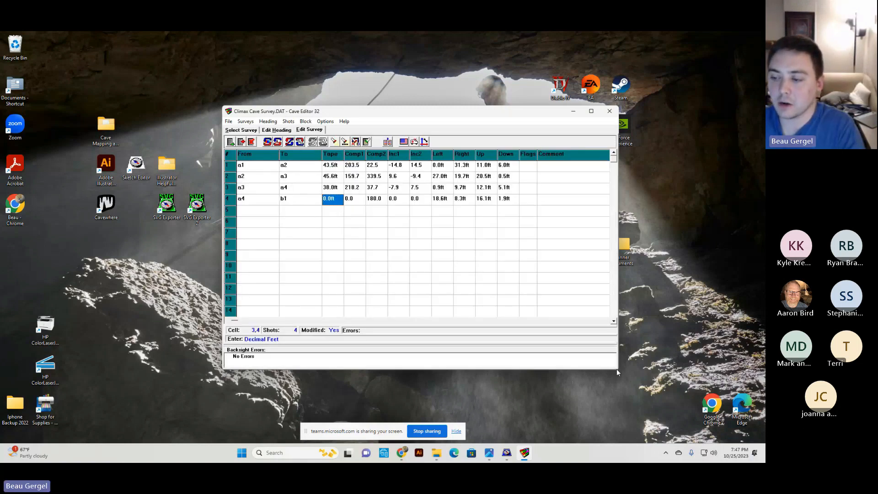
left_click_drag(618, 372, 625, 432)
left_click_drag(403, 114, 337, 105)
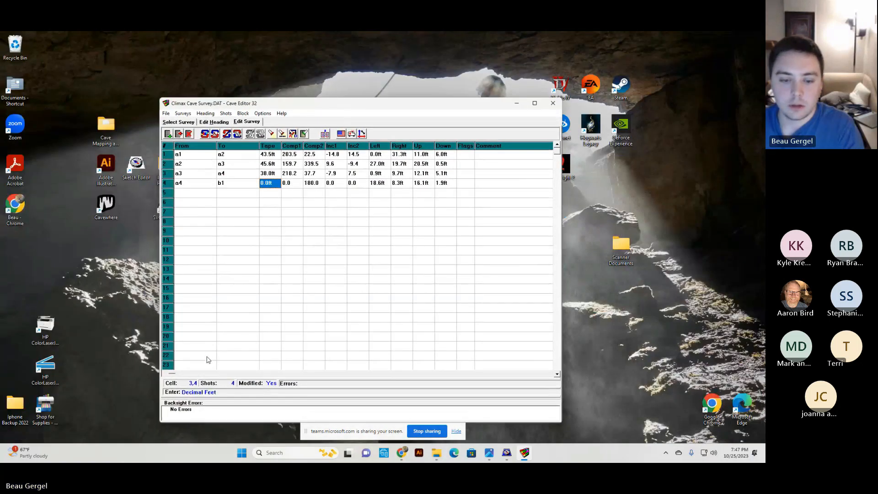
left_click(189, 123)
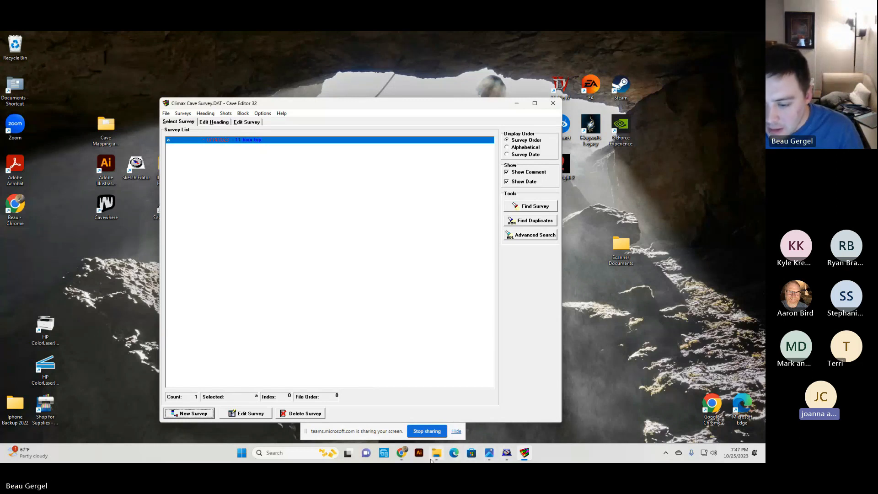
Switch to the Microsoft Teams meeting in the browser and view a guest participant's profile card.
left_click(403, 454)
left_click(383, 432)
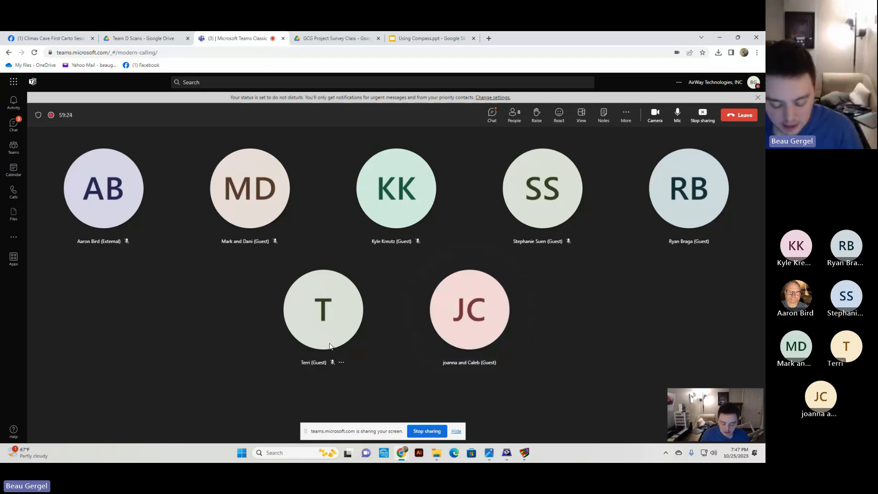
left_click(330, 347)
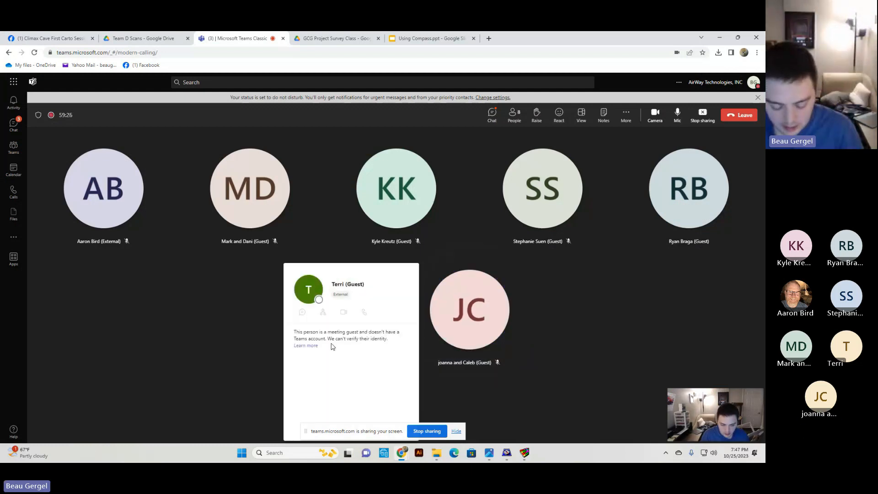
left_click(600, 322)
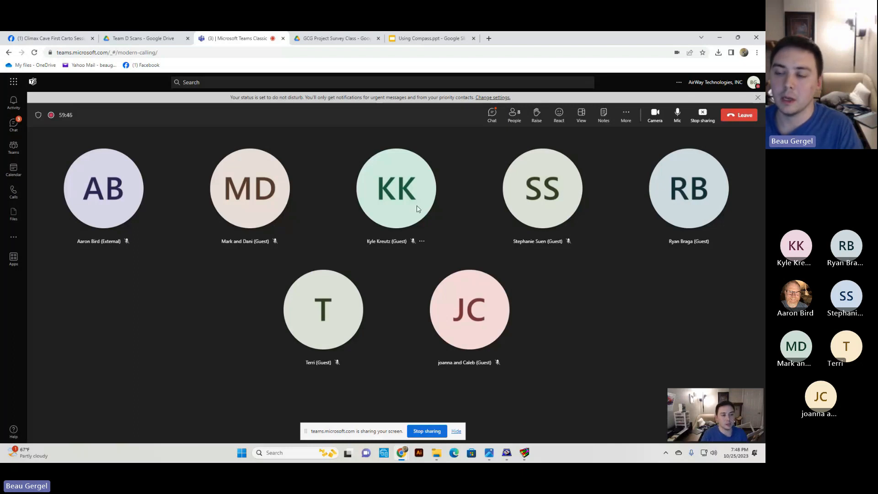
left_click(382, 217)
left_click(287, 260)
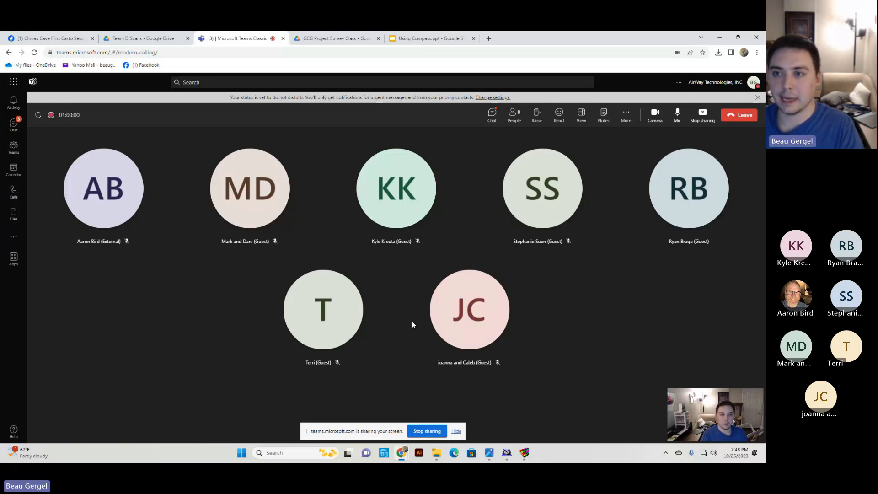
left_click(427, 39)
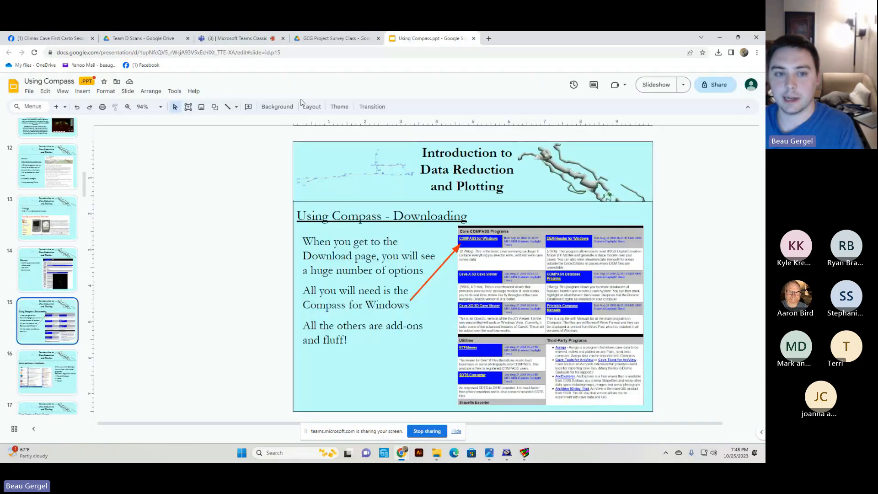
left_click(330, 40)
left_click(267, 41)
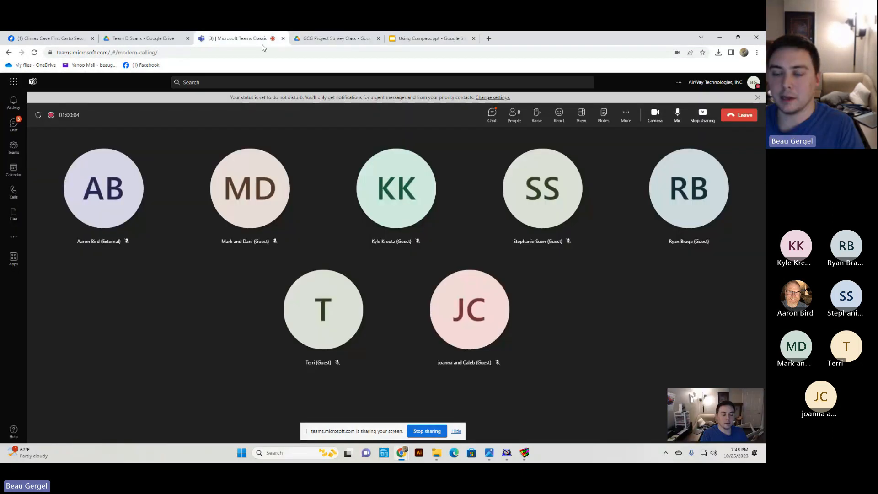
mouse_move(418, 243)
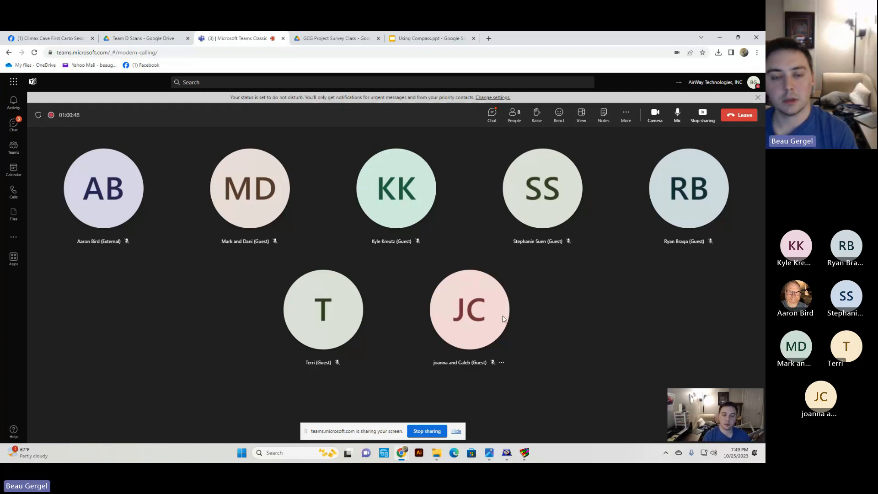
left_click(332, 314)
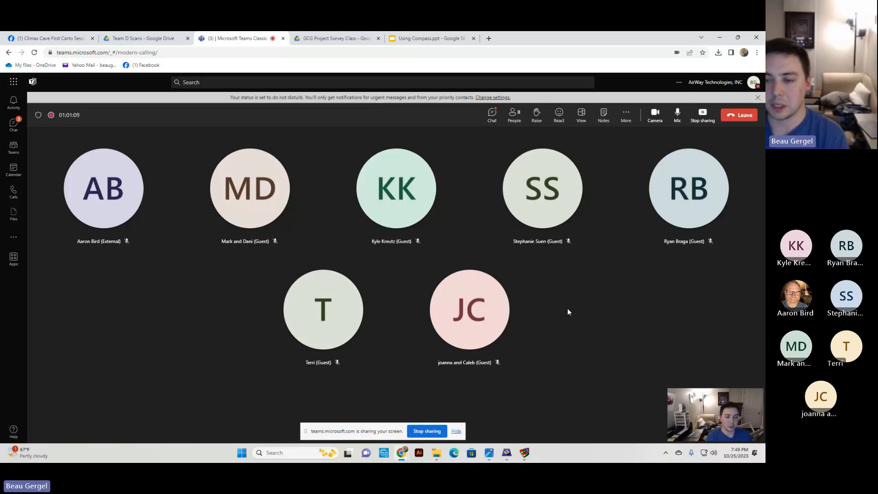
left_click(426, 209)
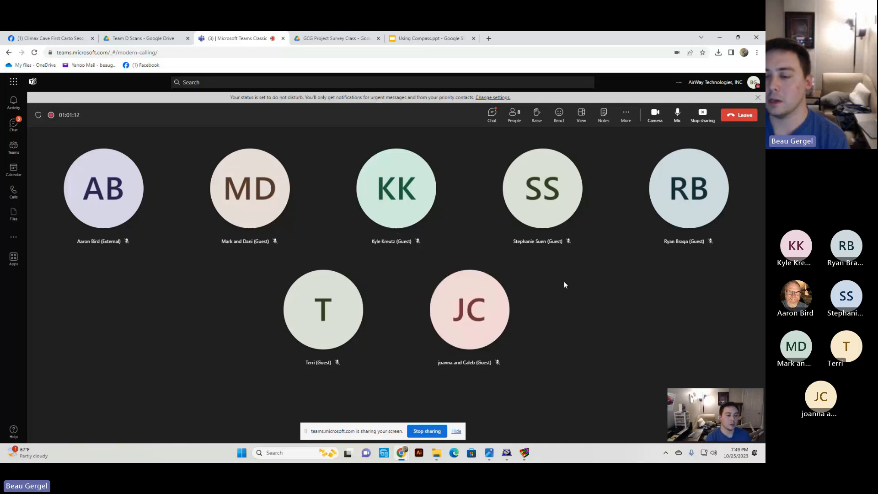
Look through the opening slides of the Using Compass presentation.
left_click(434, 39)
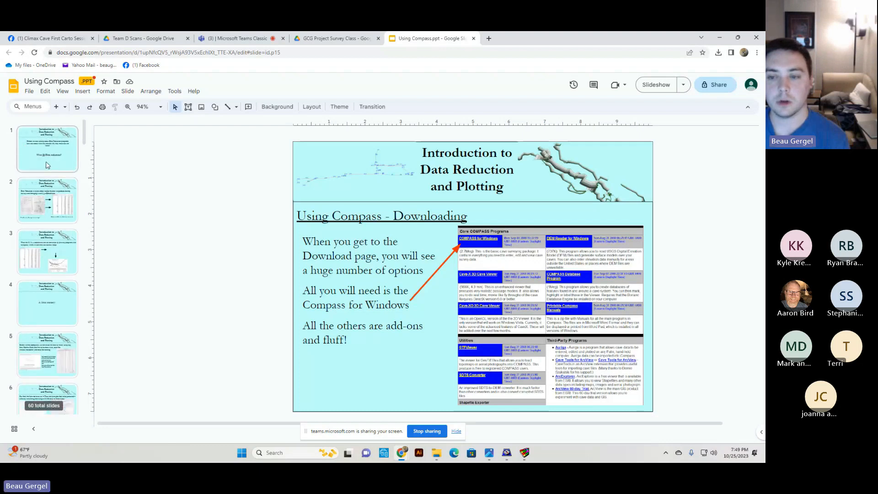
left_click(46, 201)
left_click(44, 272)
scroll(44, 279, "down", 2)
left_click(44, 281)
left_click(44, 324)
left_click(42, 291)
Return to the Microsoft Teams meeting and stop sharing the screen.
left_click(373, 40)
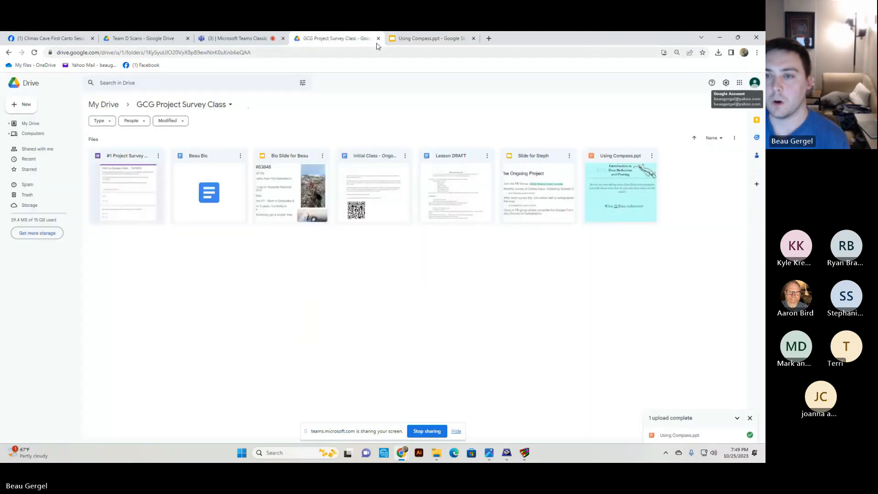
left_click(406, 39)
left_click(336, 39)
left_click(259, 38)
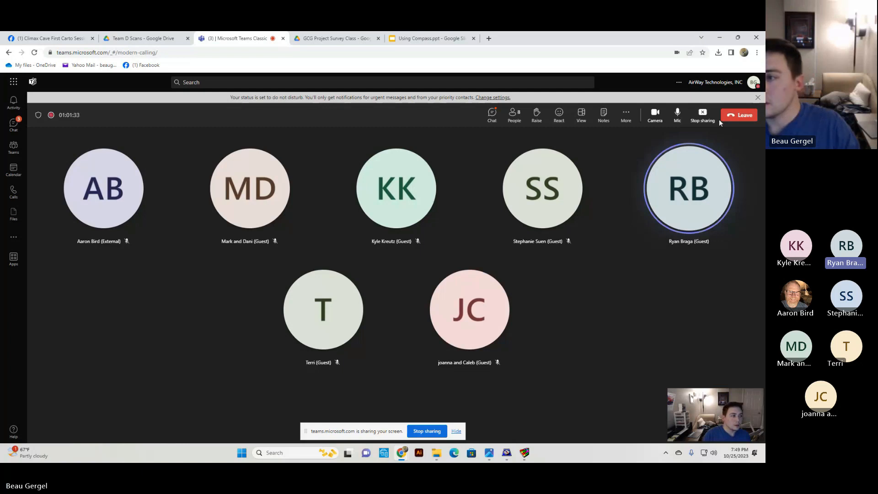
left_click(703, 115)
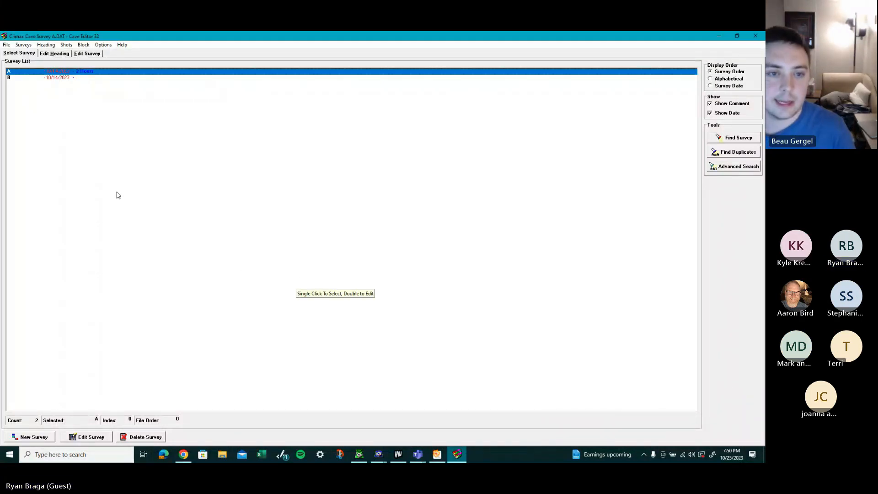
Examine survey A's heading and its shots, including the fourth shot's To station, and compare them with survey B's shots.
left_click(54, 53)
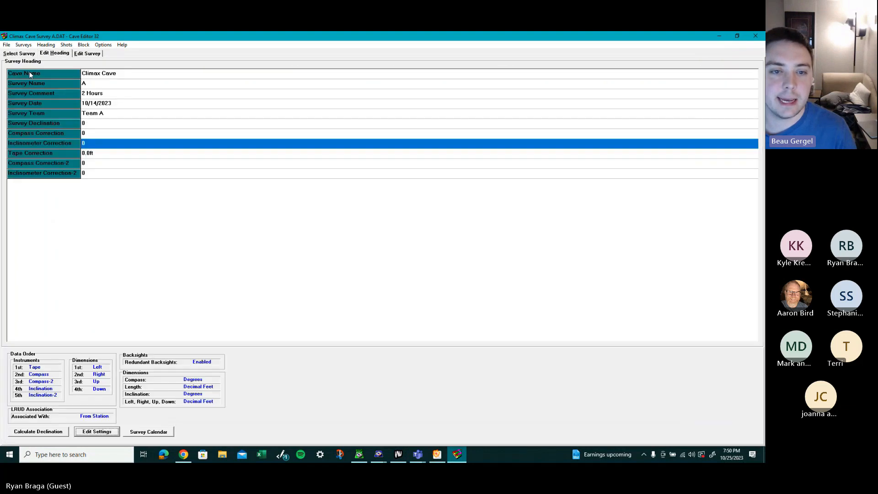
left_click(92, 54)
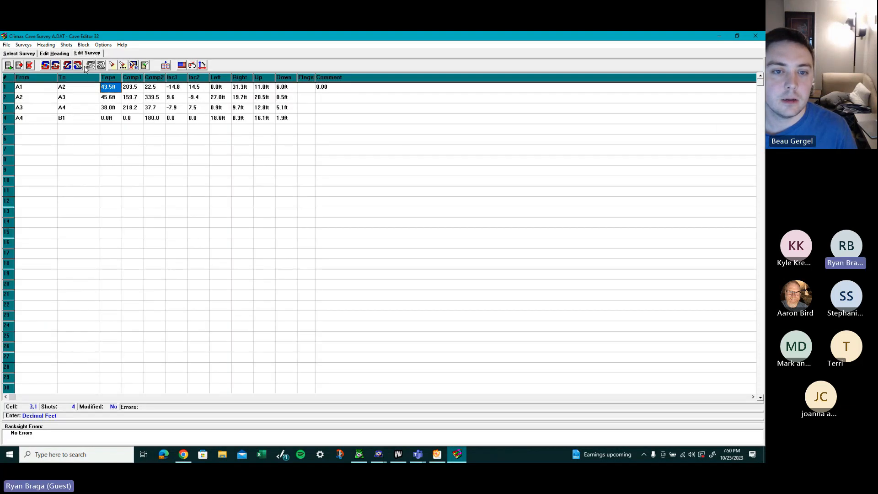
left_click(81, 119)
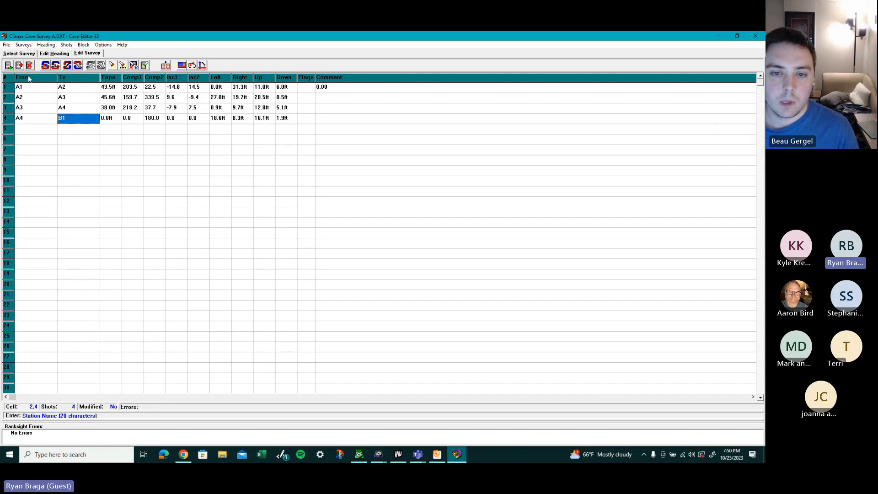
left_click(18, 55)
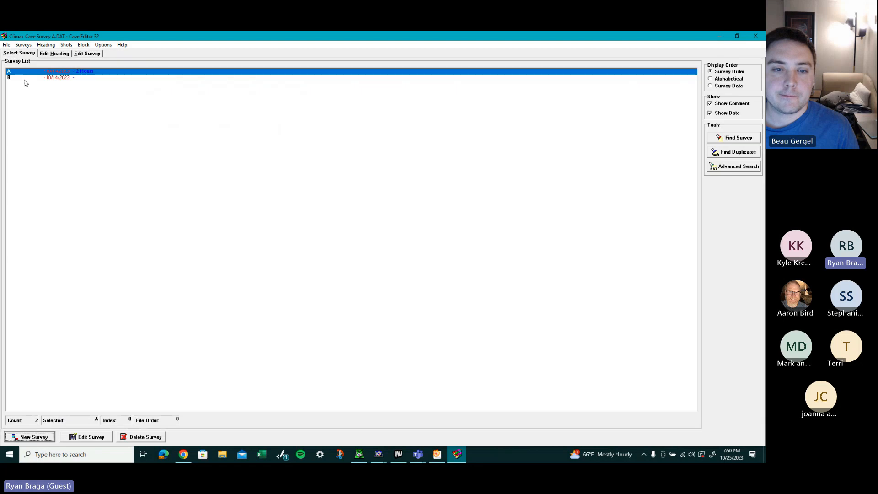
left_click(54, 54)
left_click(83, 54)
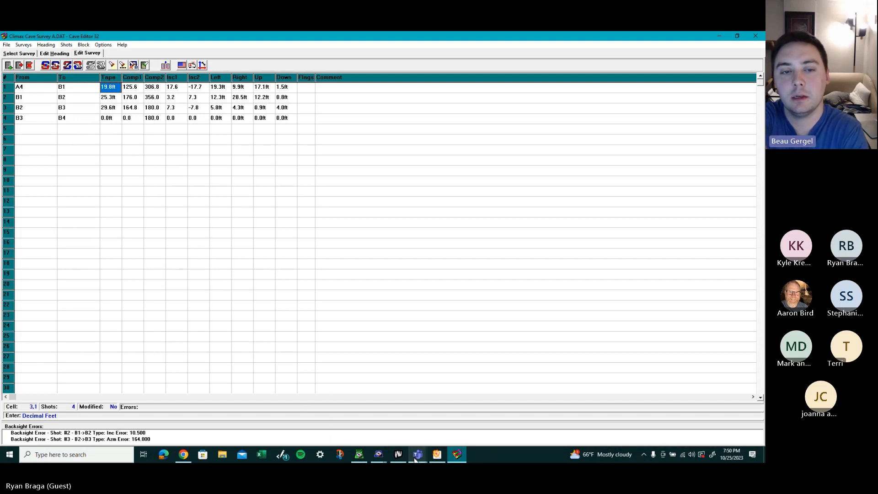
mouse_move(418, 454)
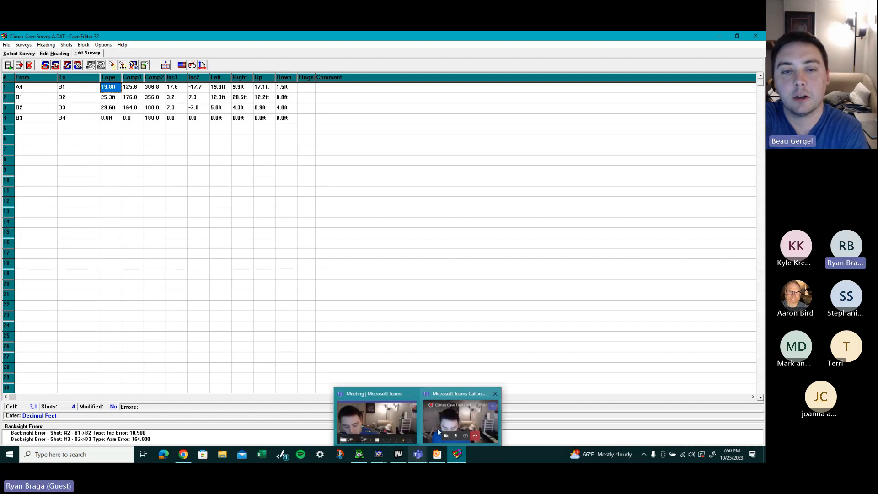
left_click(437, 428)
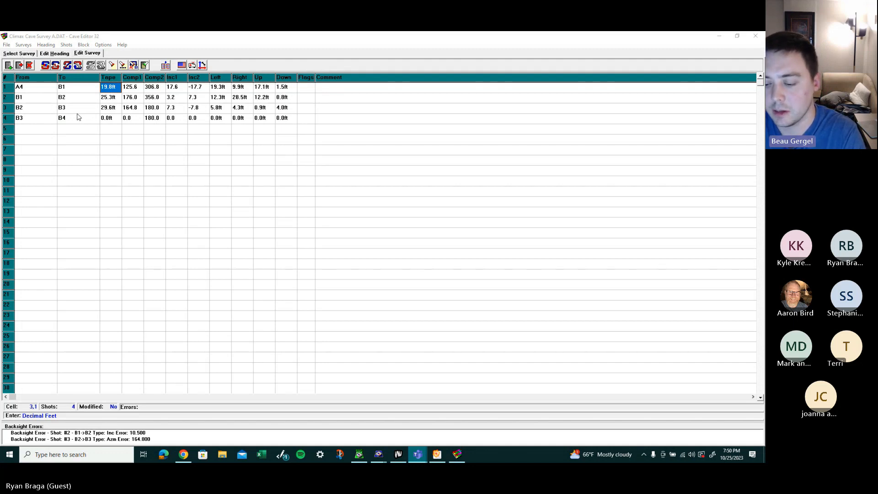
left_click(90, 139)
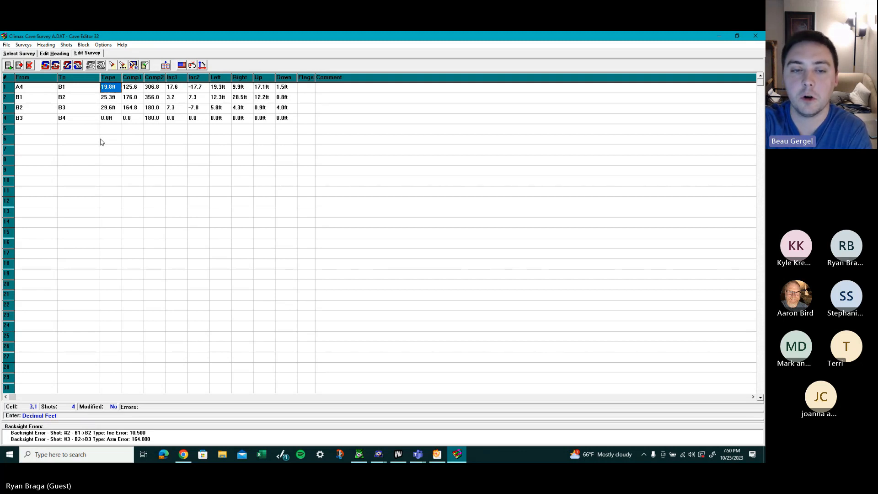
Open survey A's shots and set the fourth shot's To station to A4.
left_click(19, 53)
double_click(37, 72)
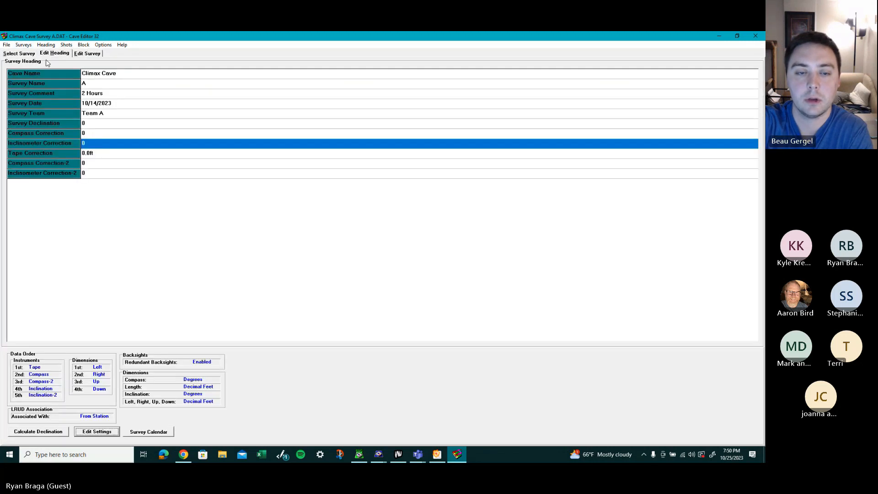
left_click(87, 54)
left_click(77, 121)
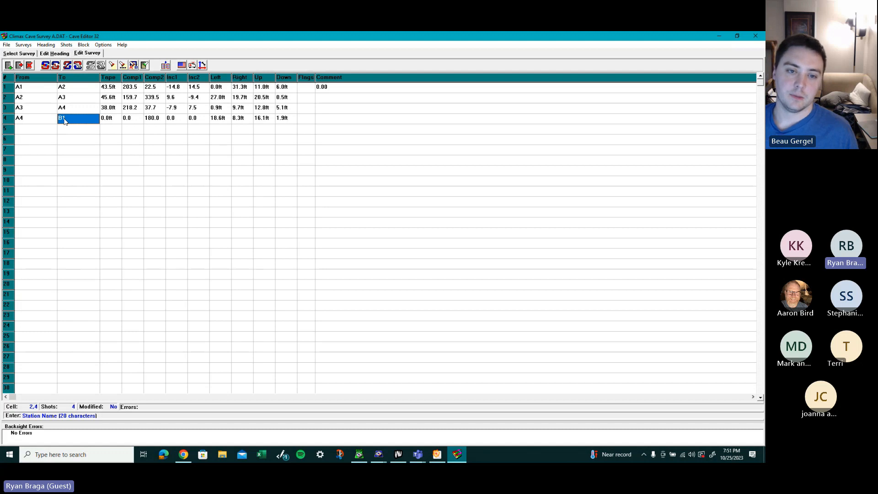
type("A4")
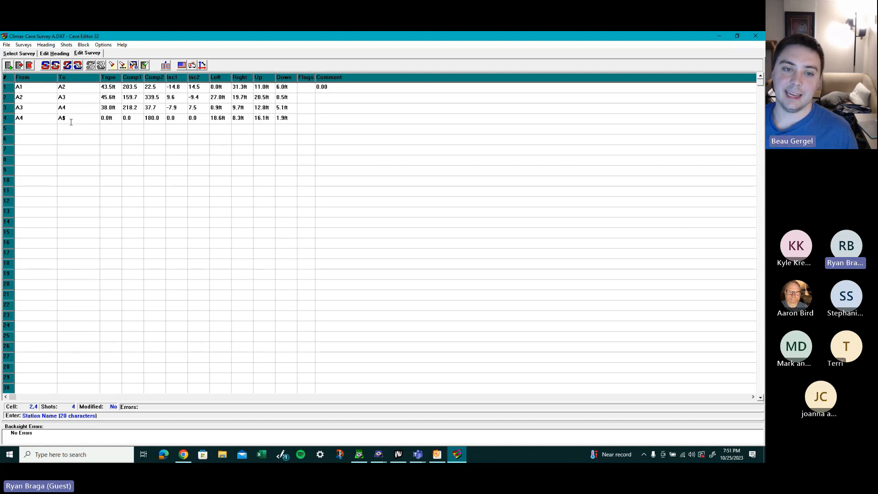
key("Return")
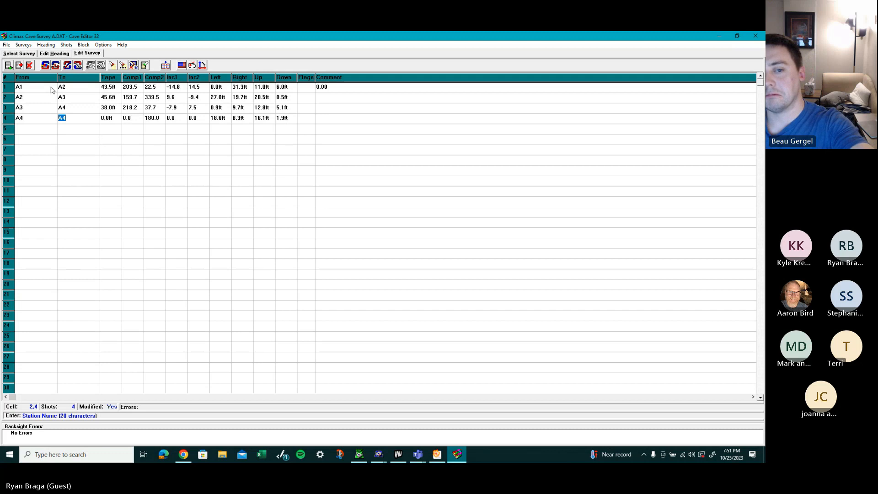
Select survey B, save the changes to Climax Cave Survey A.DAT, and show survey B's shots.
left_click(34, 54)
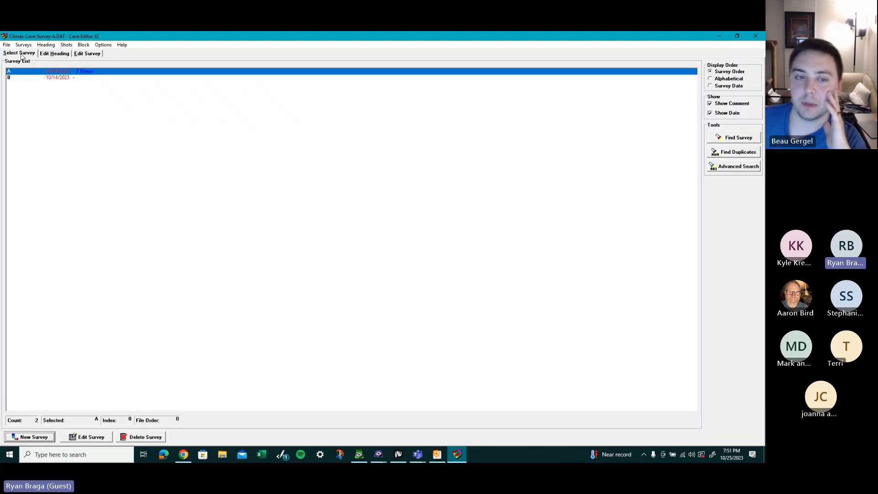
left_click(38, 79)
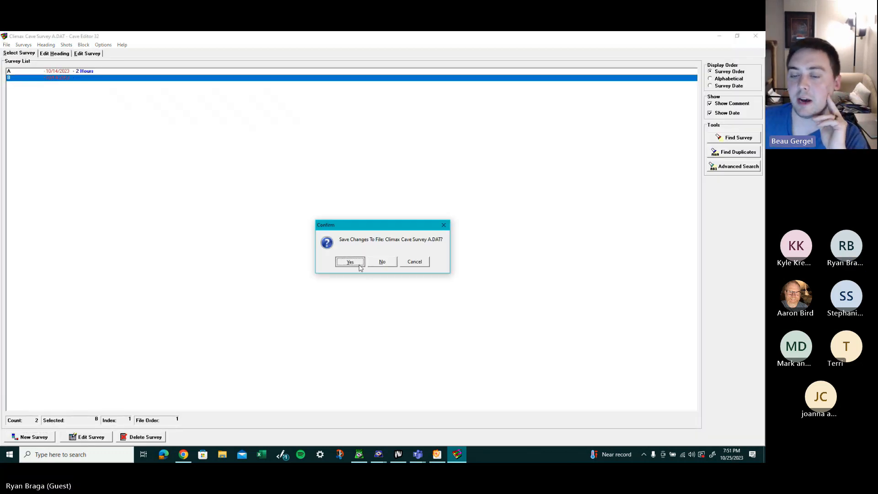
left_click(350, 261)
left_click(90, 54)
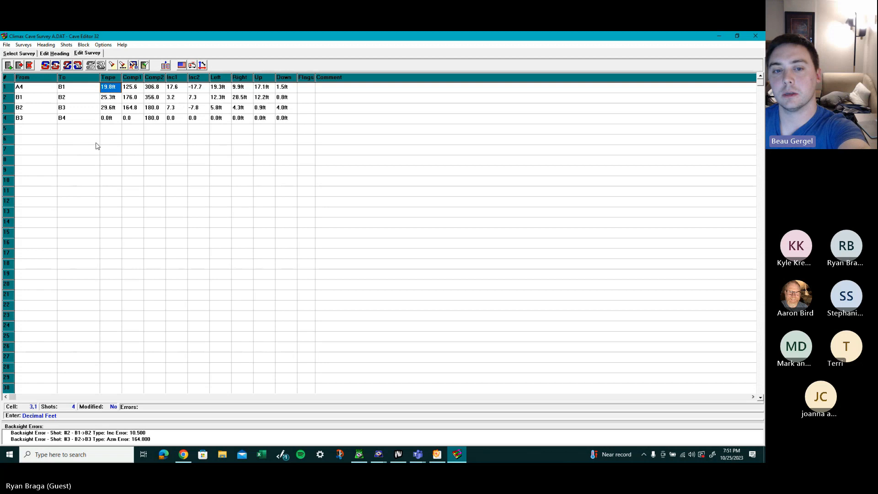
left_click(217, 119)
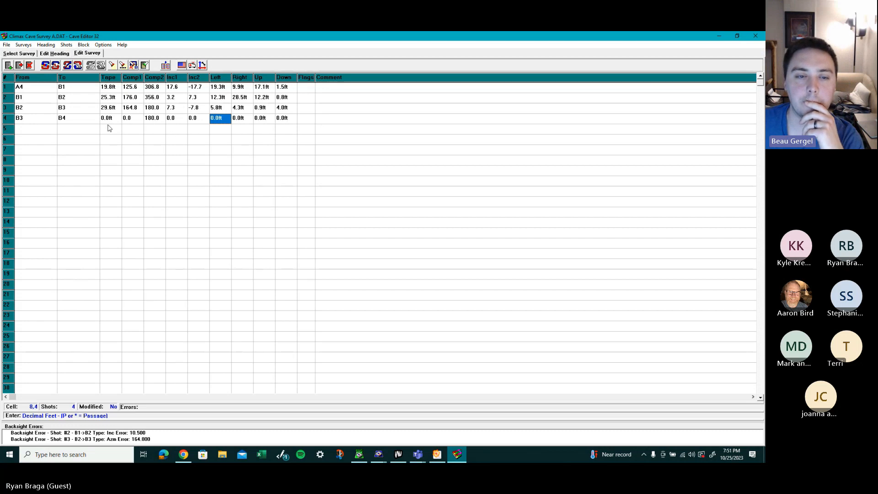
Set survey A's LRUD association to To Station in its survey settings.
left_click(21, 54)
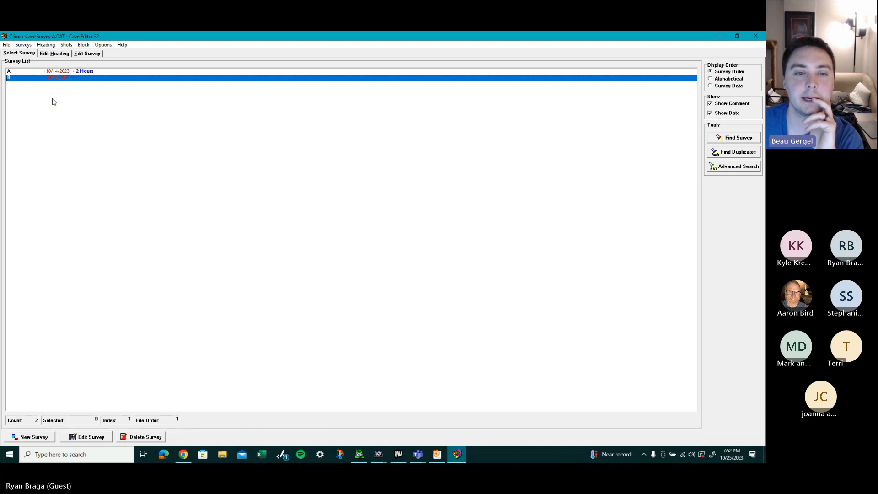
double_click(48, 71)
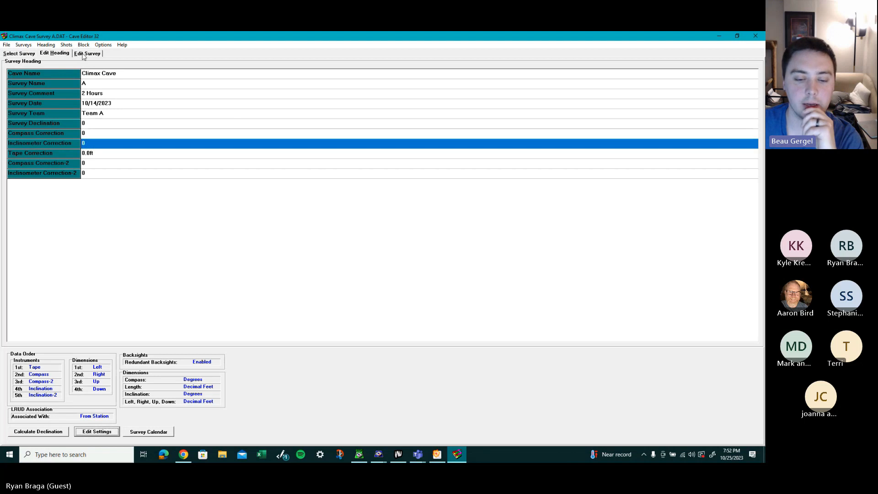
left_click(84, 55)
left_click(67, 56)
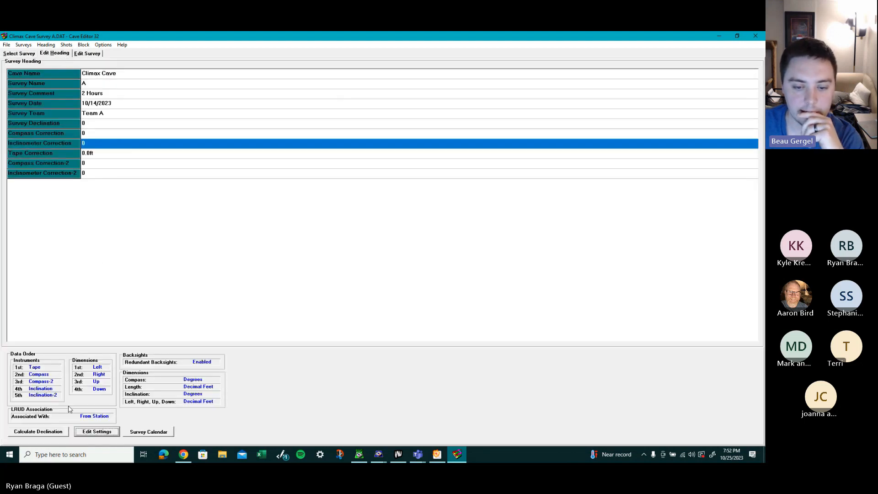
left_click(82, 432)
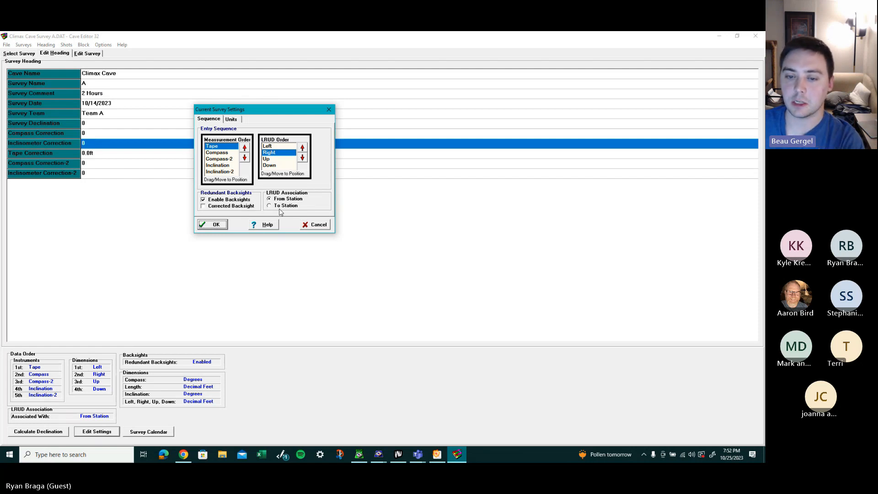
left_click(270, 207)
left_click(269, 199)
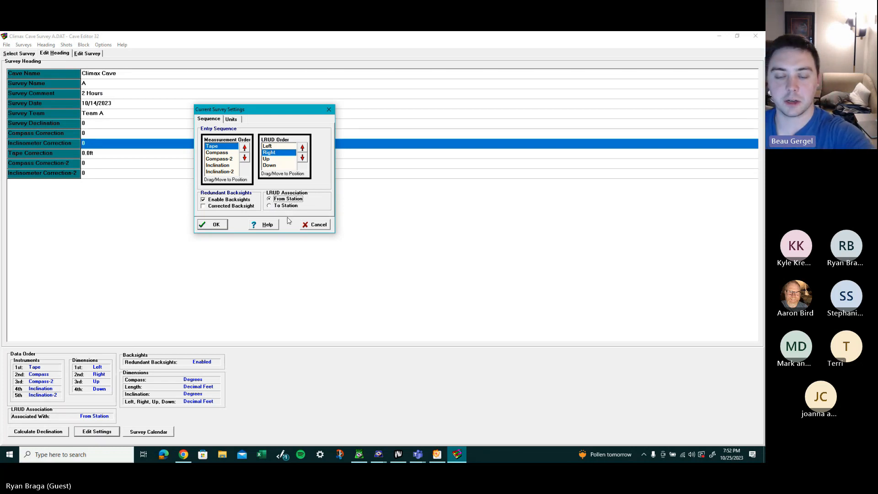
left_click(270, 206)
left_click(201, 227)
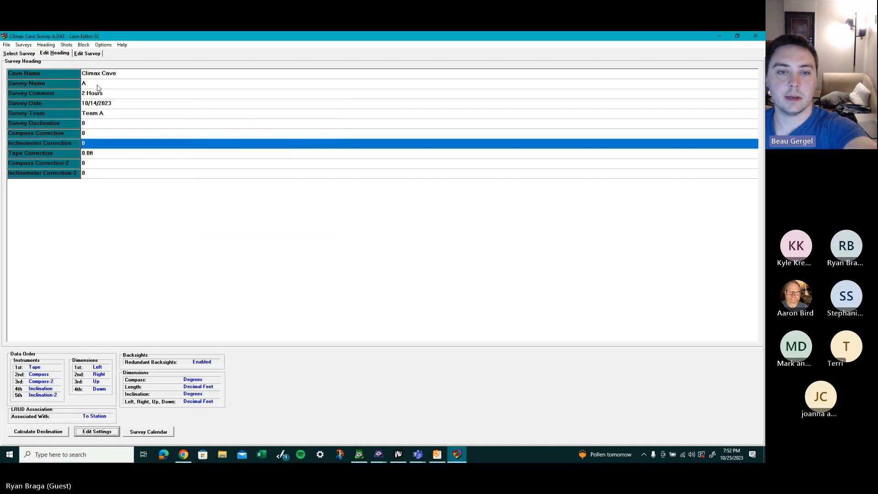
Reopen survey A, saving the changes to Climax Cave Survey A.DAT, and examine the first shot's stations and LRUD dimensions.
left_click(11, 55)
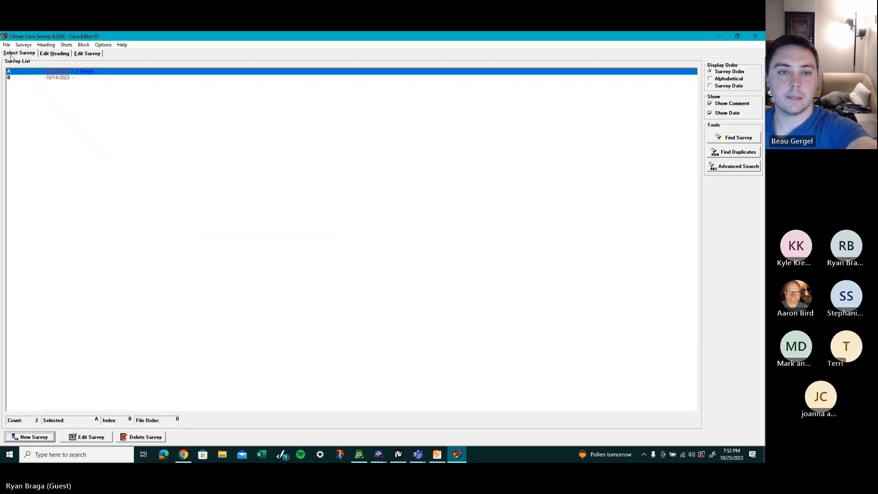
double_click(32, 71)
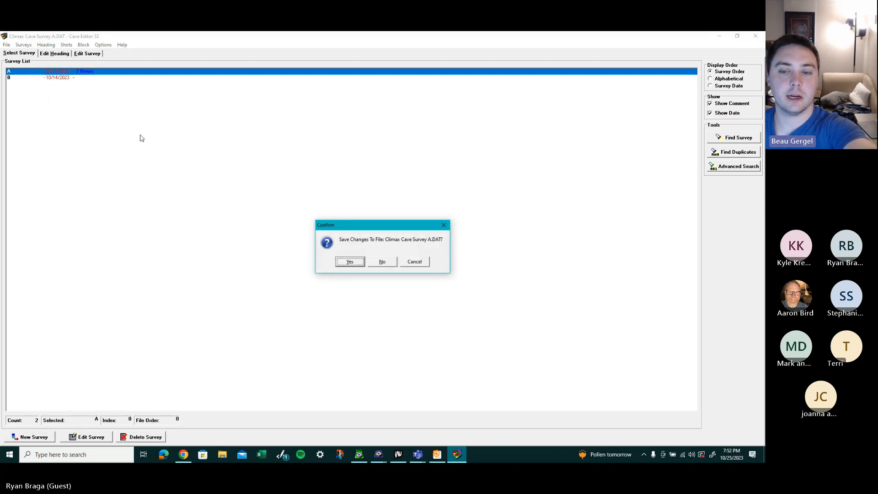
left_click(357, 262)
left_click(78, 55)
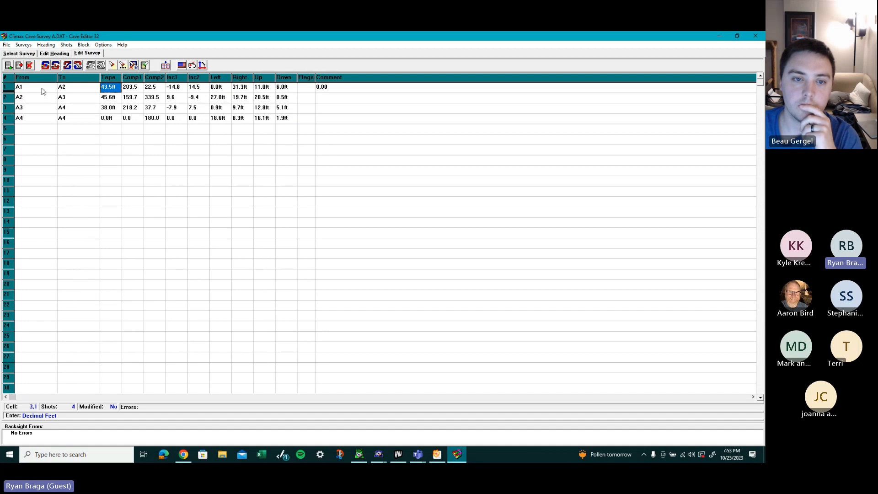
left_click(65, 89)
left_click(273, 89)
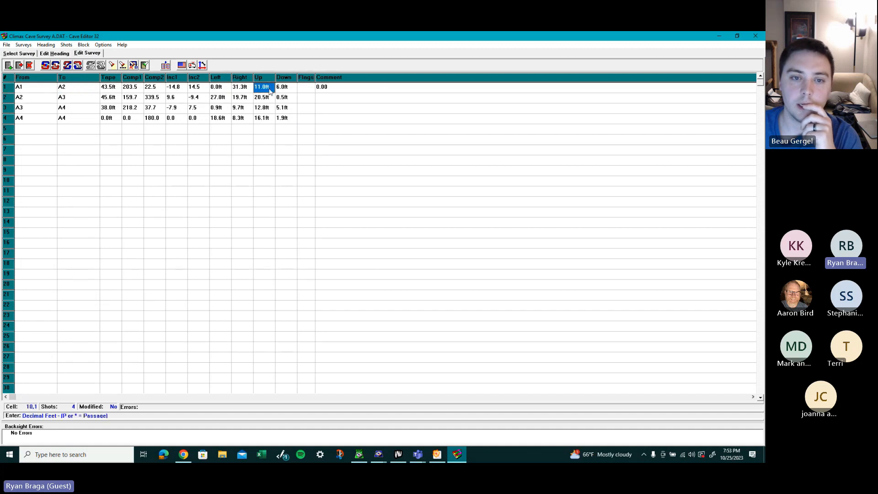
left_click(43, 88)
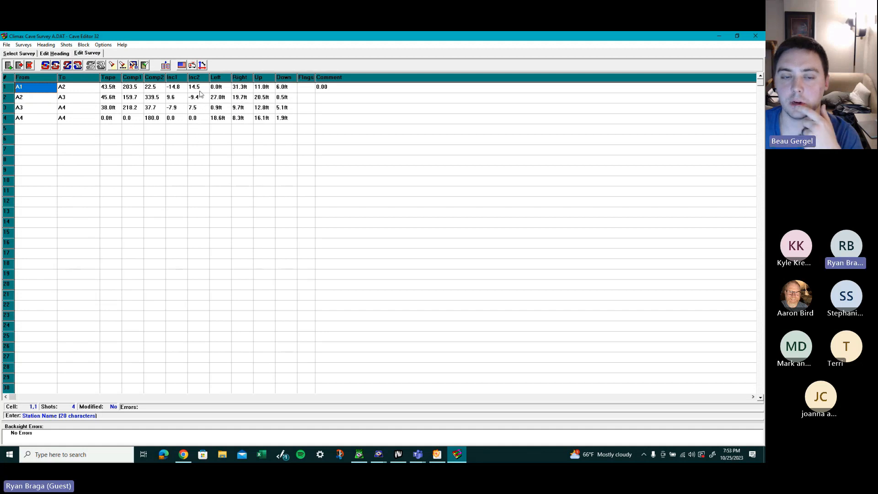
Set survey A's LRUD association to From Station in its survey settings.
left_click(62, 54)
left_click(98, 433)
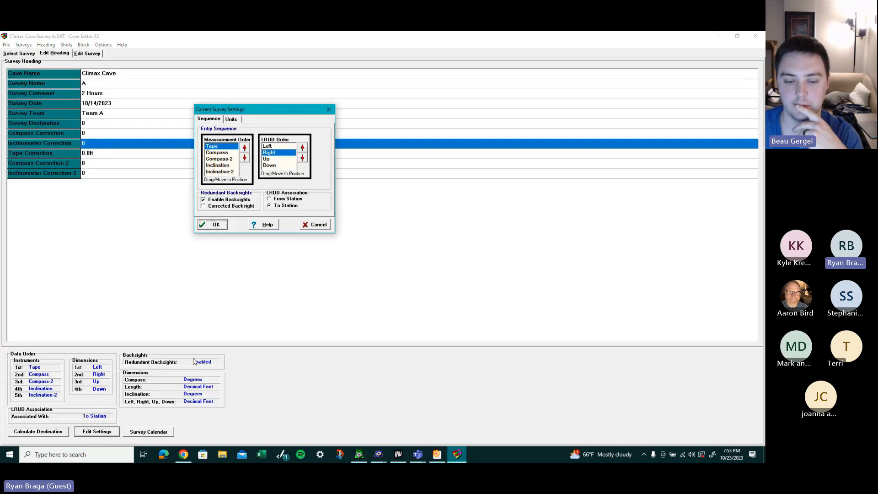
left_click(271, 201)
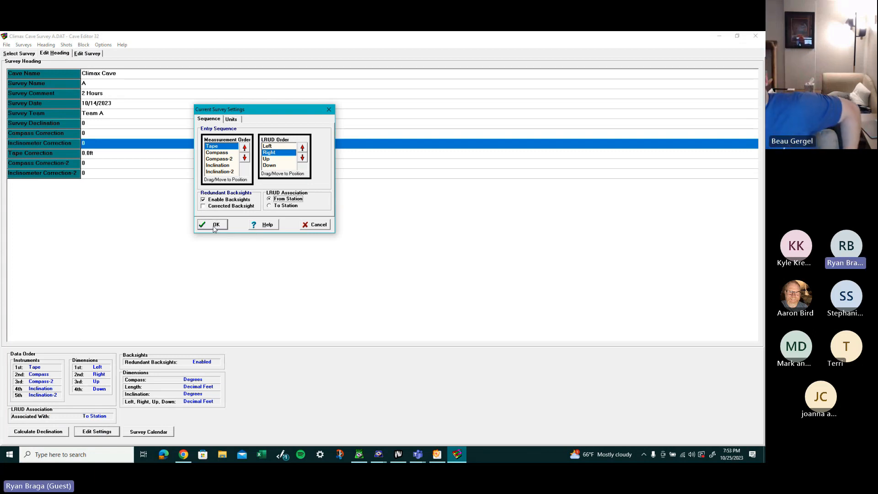
left_click(214, 225)
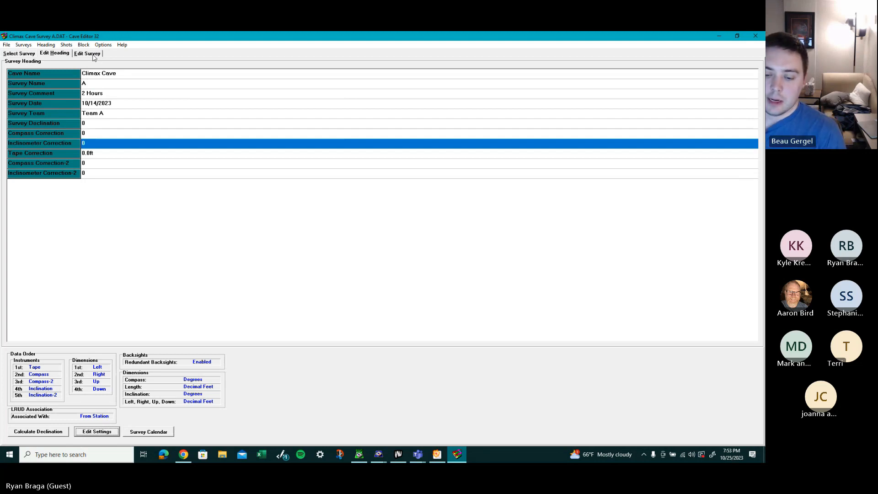
Open survey B's heading, saving the changes to Climax Cave Survey A.DAT, and return to the survey list.
left_click(29, 53)
left_click(66, 77)
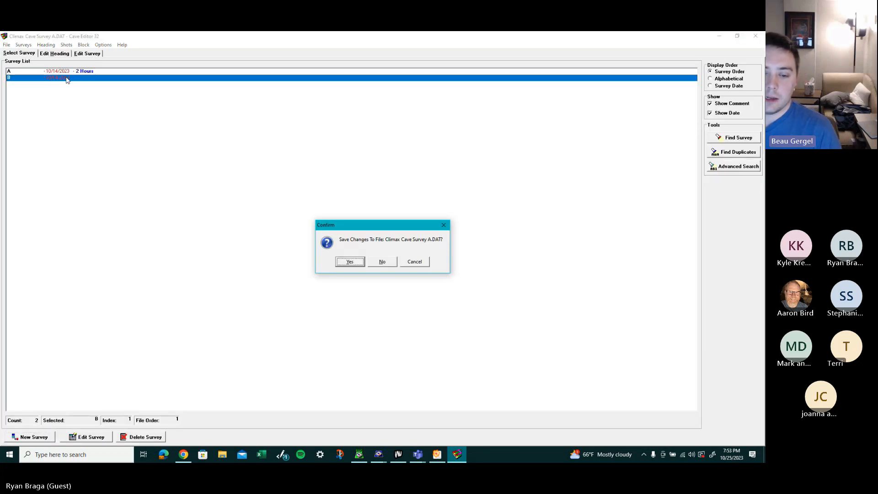
left_click(350, 262)
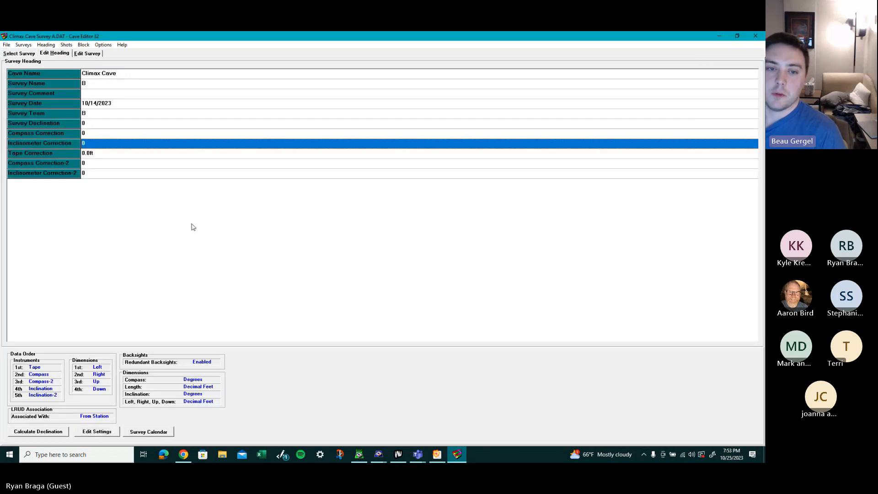
left_click(23, 54)
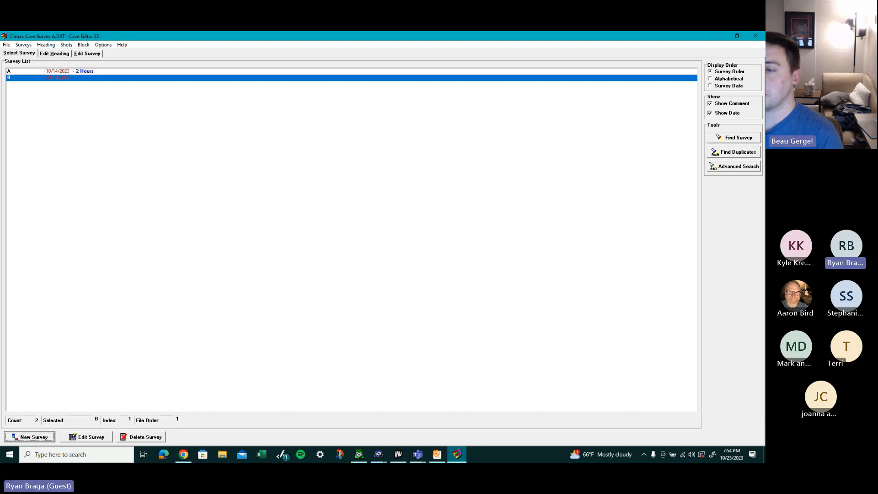
key("alt+Tab")
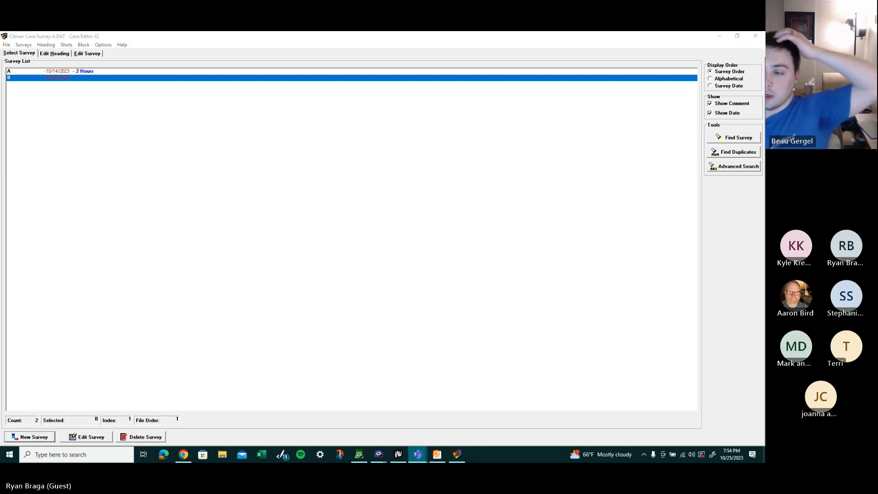